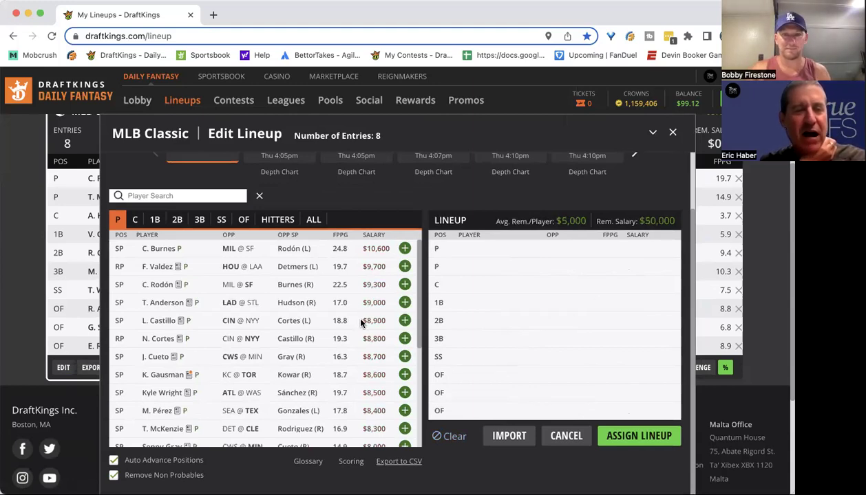
- Filter the player pool to the ATL @ WAS game
{"action": "scroll", "coordinate": [376, 258], "scroll_direction": "up", "scroll_amount": 2}
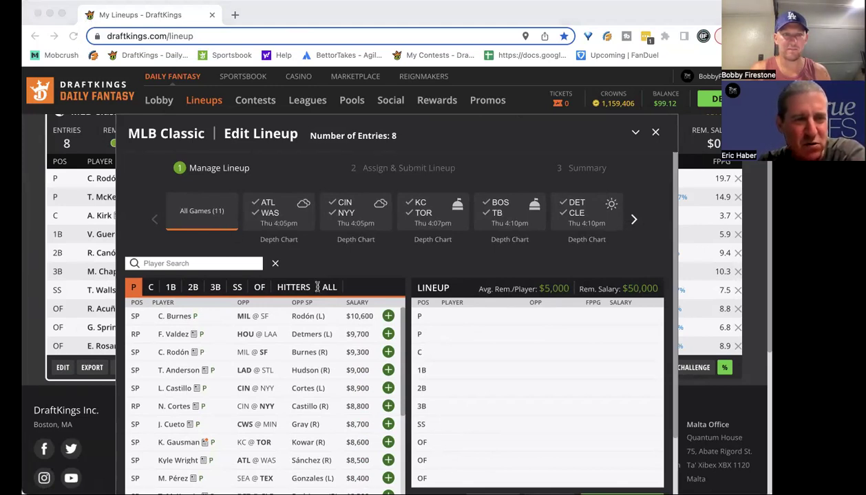
{"action": "left_click", "coordinate": [746, 332]}
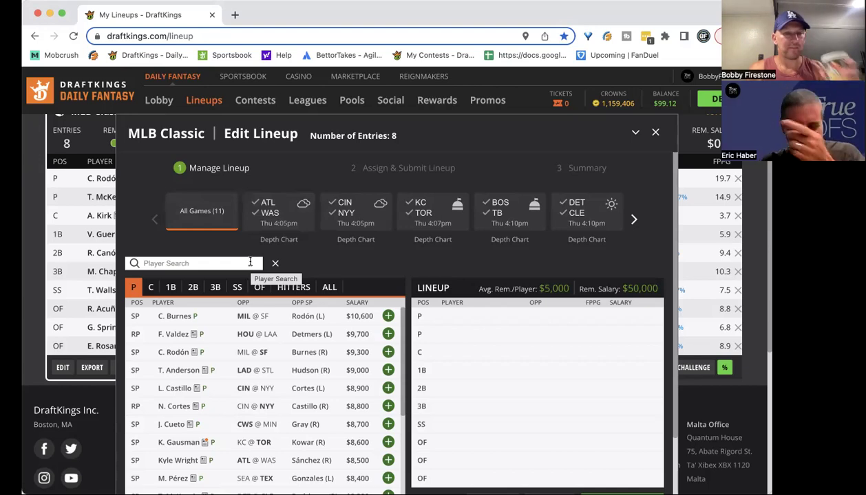
{"action": "left_click", "coordinate": [267, 207]}
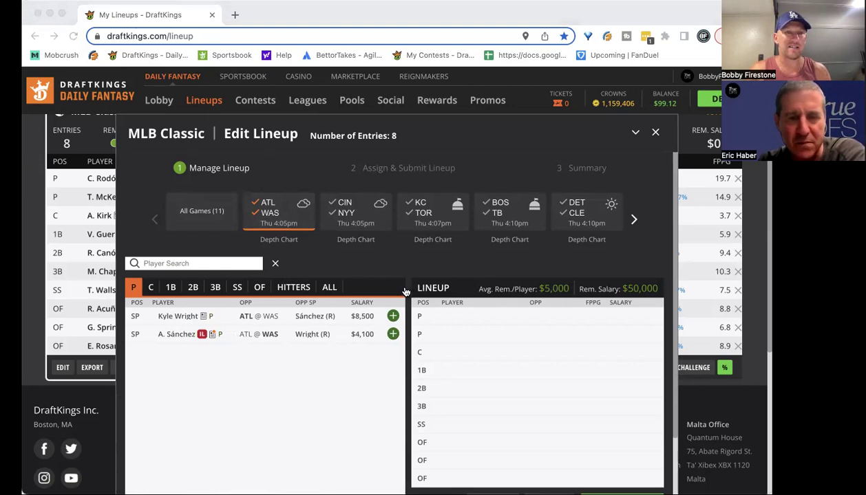
{"action": "left_click", "coordinate": [744, 357]}
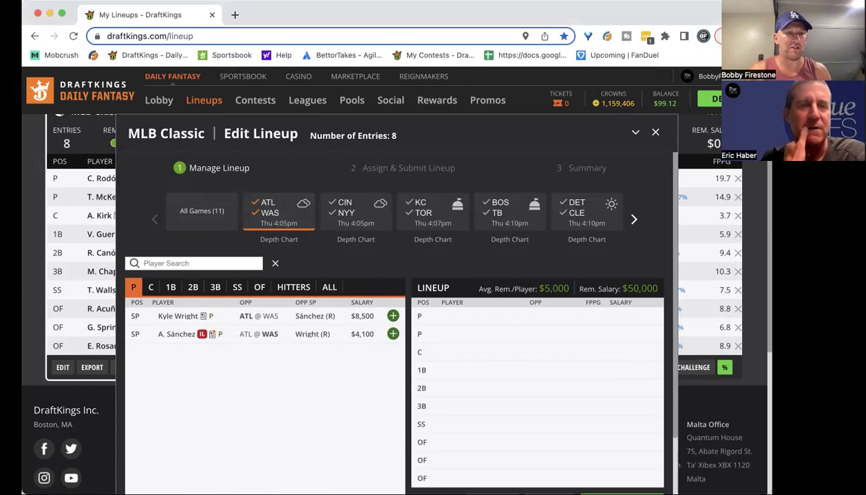
{"action": "left_click", "coordinate": [763, 355]}
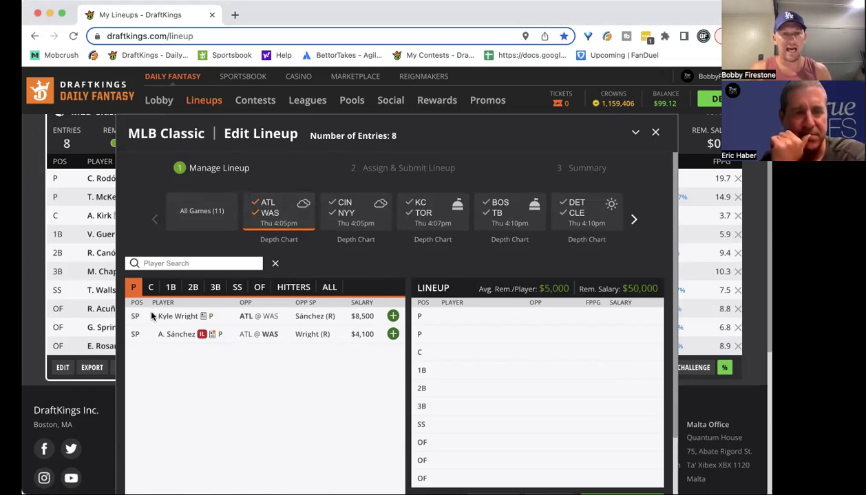
- Review pitcher Kyle Wright's game log from the player list, including his earlier starts, and close his player card
{"action": "left_click", "coordinate": [177, 316]}
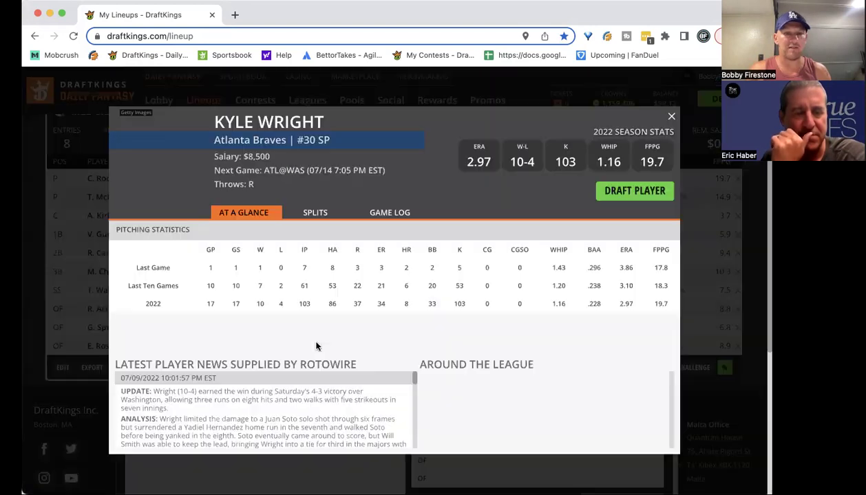
{"action": "left_click", "coordinate": [388, 215]}
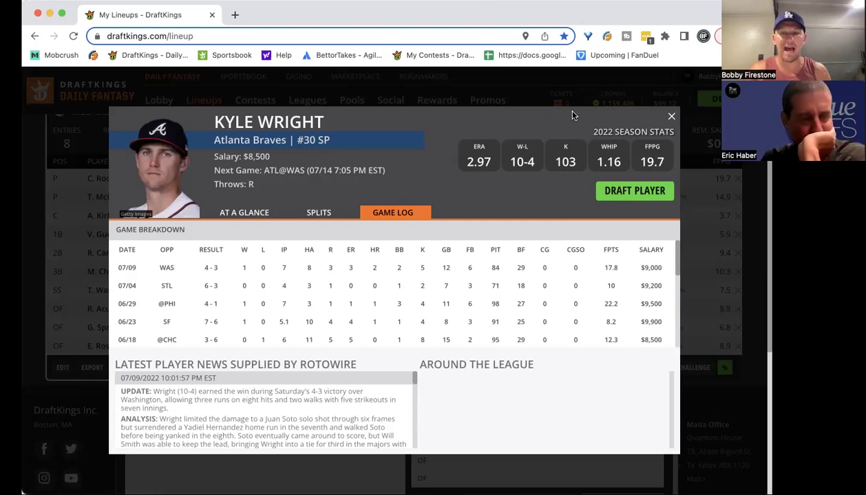
{"action": "scroll", "coordinate": [574, 286], "scroll_direction": "down", "scroll_amount": 5}
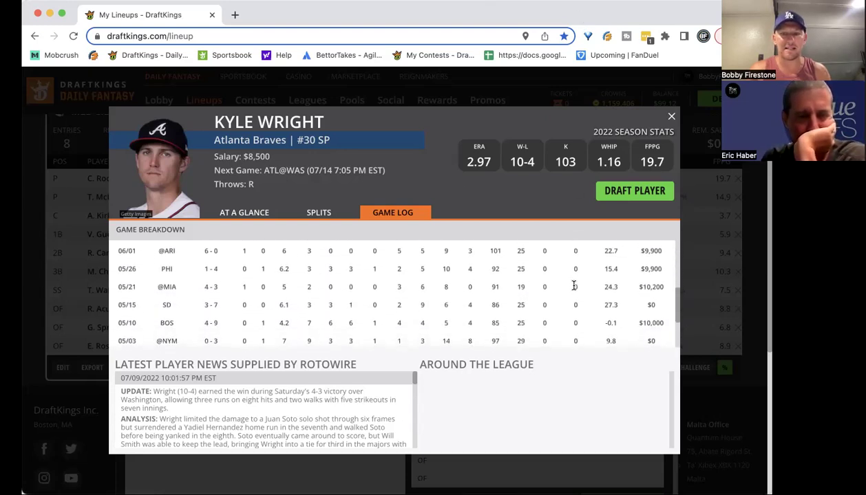
{"action": "scroll", "coordinate": [574, 286], "scroll_direction": "up", "scroll_amount": 10}
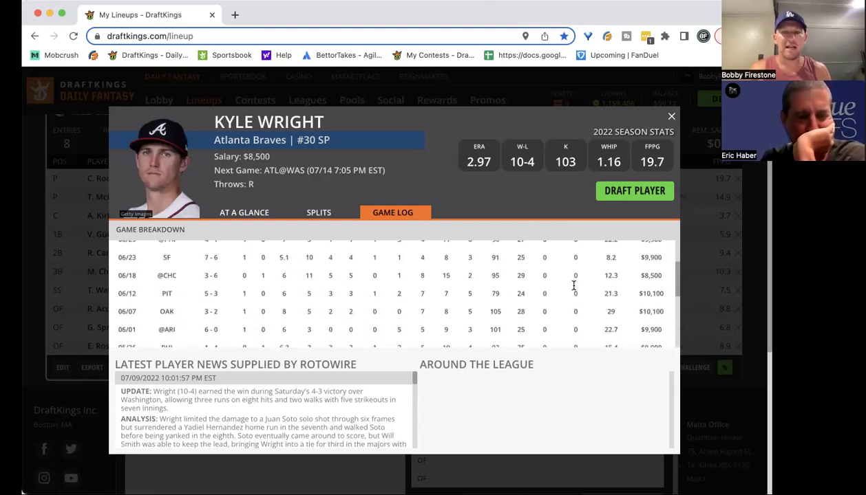
{"action": "left_click", "coordinate": [671, 119]}
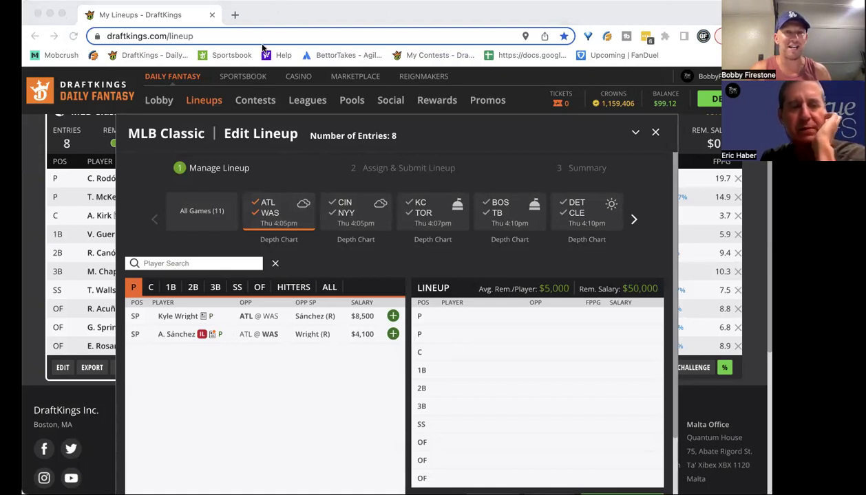
- Narrow the ATL @ WAS pool to Atlanta players and add outfielder R. Acuña Jr. to the lineup
{"action": "left_click", "coordinate": [266, 21]}
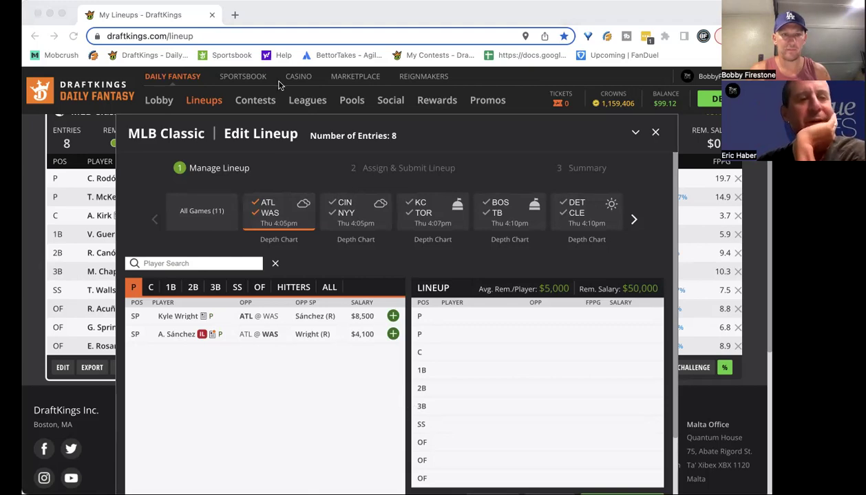
{"action": "left_click", "coordinate": [301, 20]}
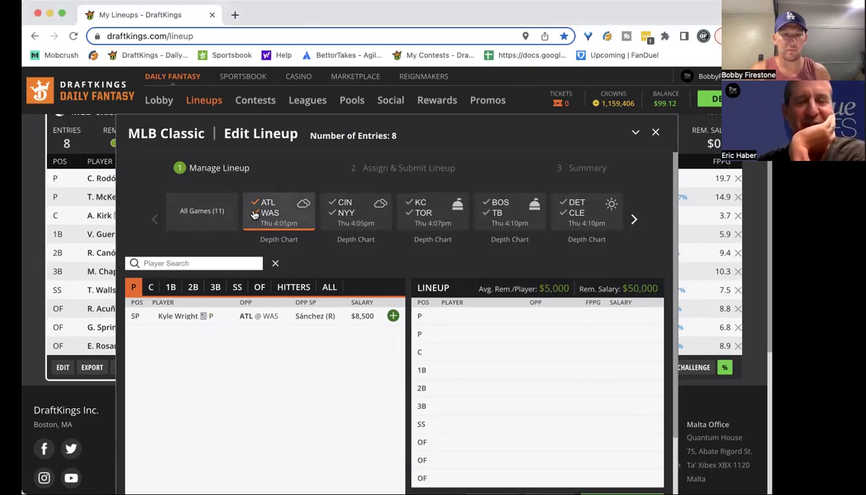
{"action": "left_click", "coordinate": [259, 287]}
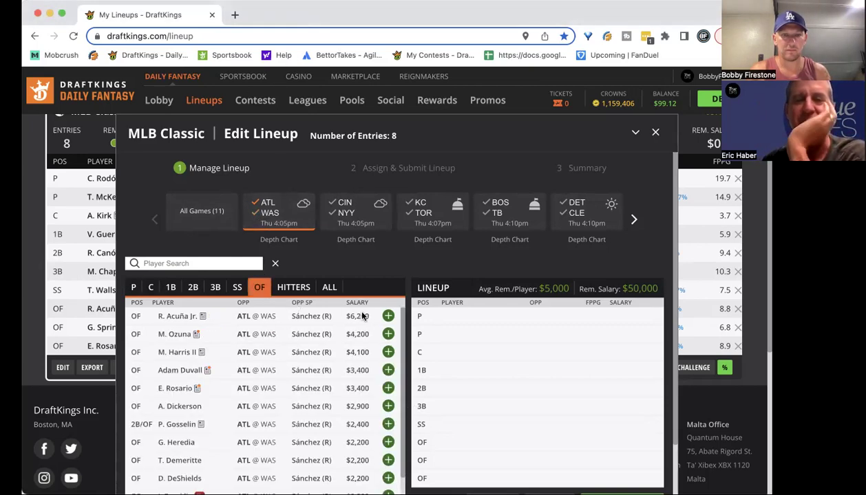
{"action": "left_click", "coordinate": [388, 317]}
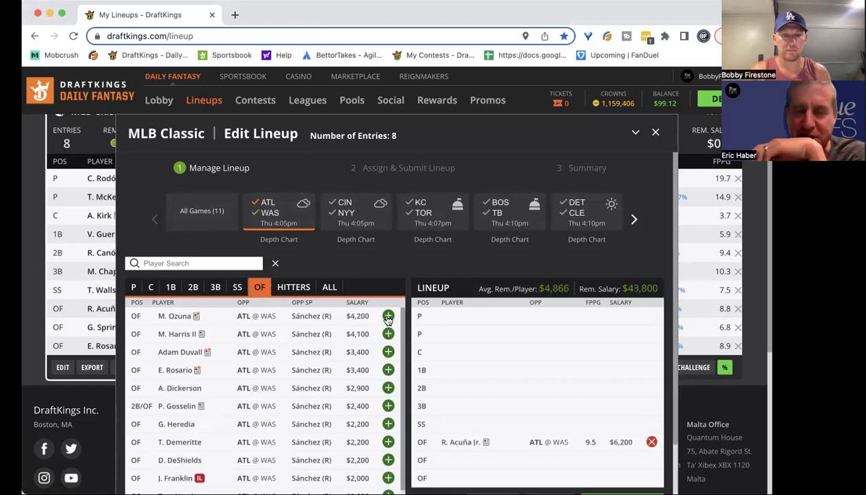
- Check Atlanta's catchers and shortstops, and add second baseman R. Canó to the lineup
{"action": "left_click", "coordinate": [153, 289]}
{"action": "left_click", "coordinate": [234, 288]}
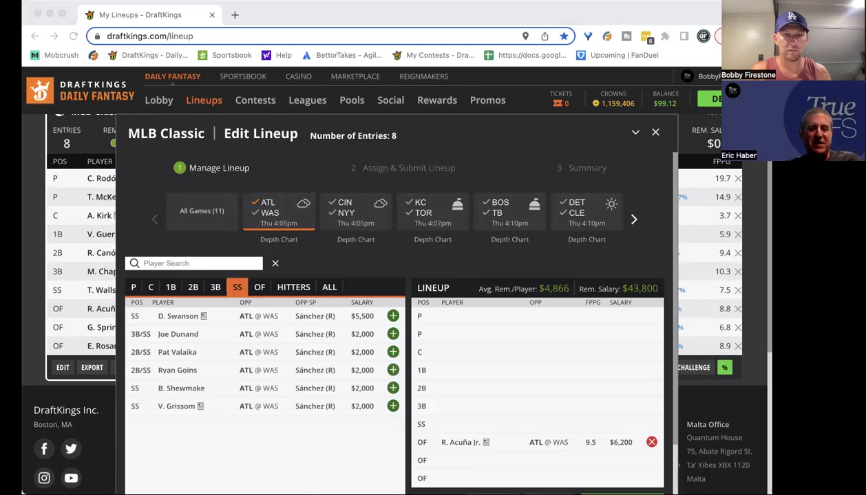
{"action": "left_click", "coordinate": [282, 13]}
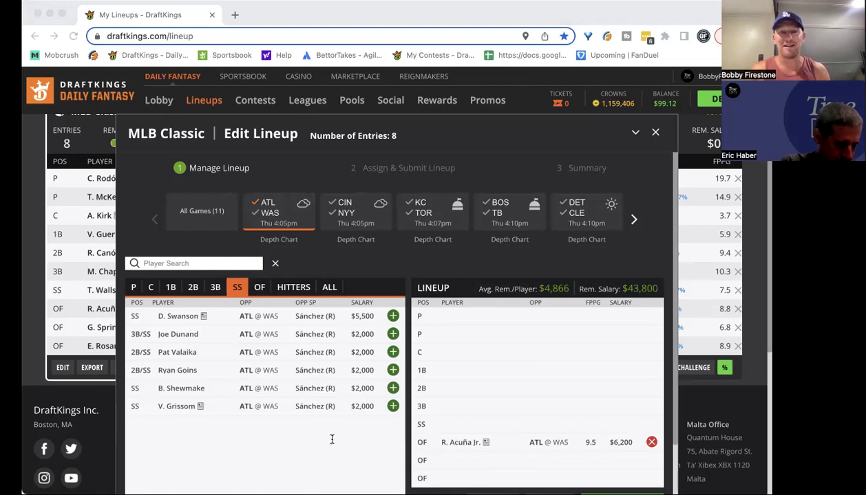
{"action": "left_click", "coordinate": [140, 15]}
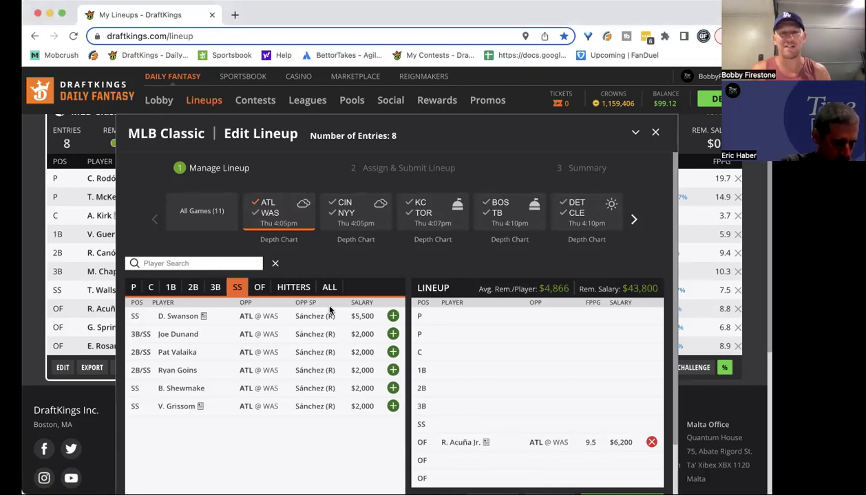
{"action": "left_click", "coordinate": [190, 285]}
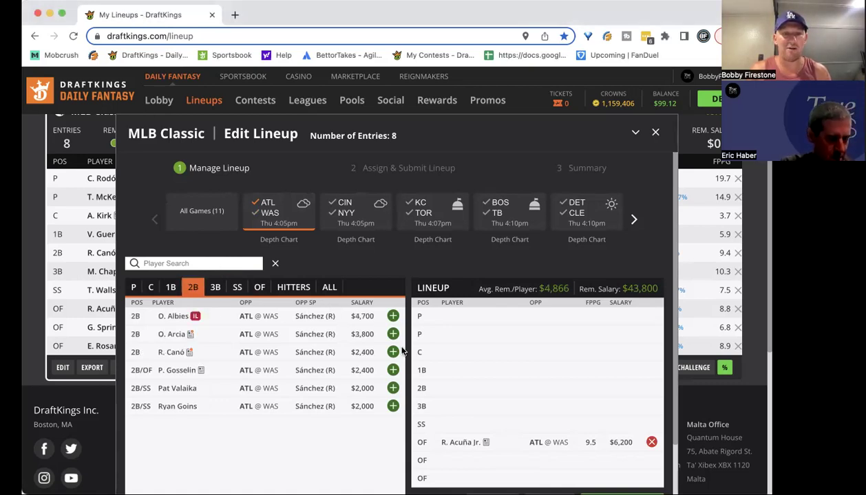
{"action": "left_click", "coordinate": [393, 352]}
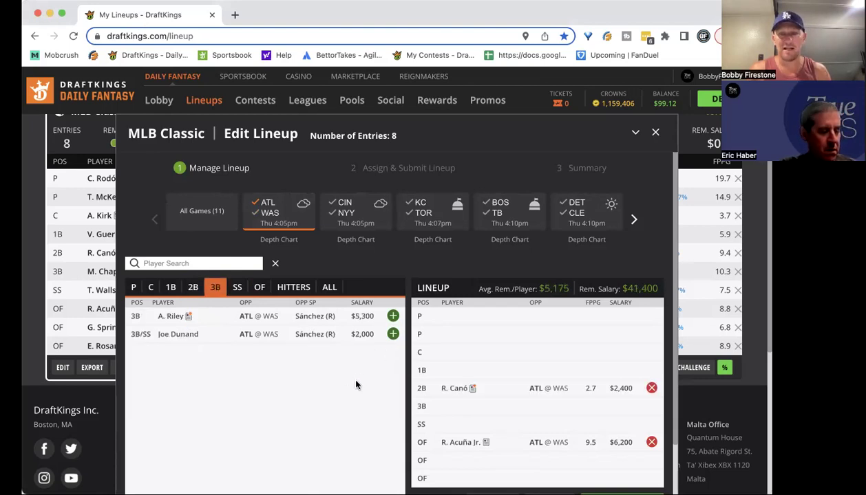
- Replace the Atlanta filter with the CIN @ NYY game and list its pitchers
{"action": "left_click", "coordinate": [255, 210]}
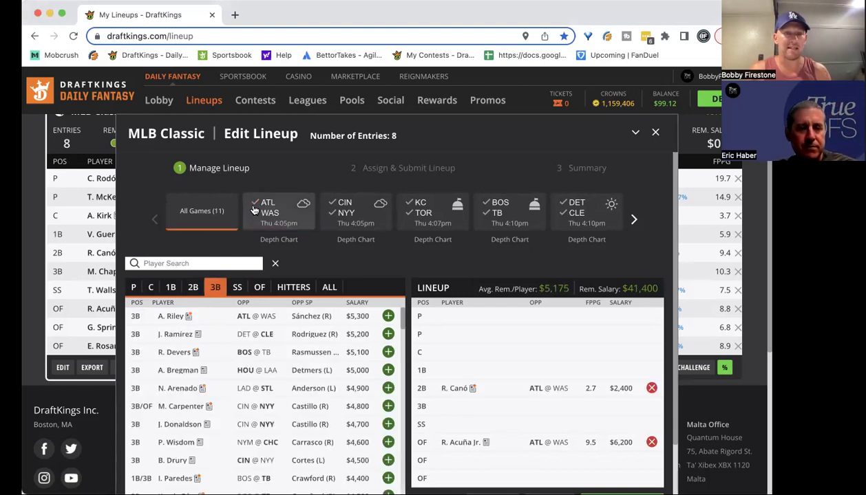
{"action": "left_click", "coordinate": [336, 206]}
{"action": "left_click", "coordinate": [134, 289]}
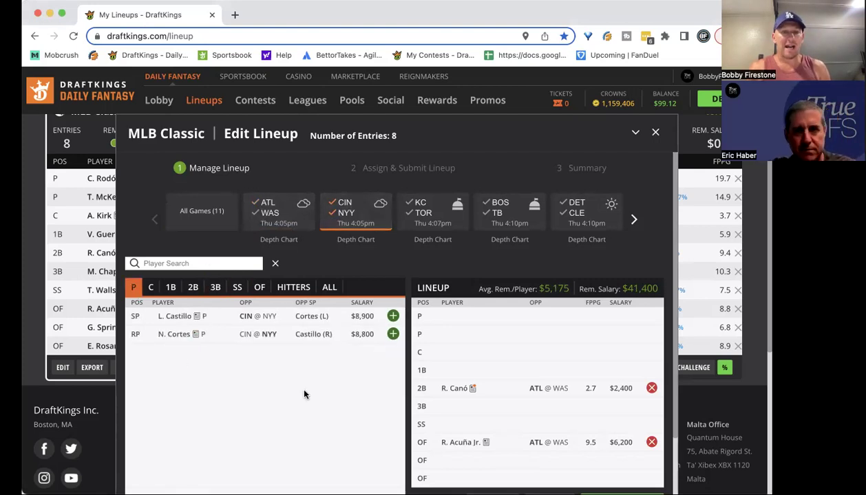
- Review the game logs of pitchers Nestor Cortes and Luis Castillo, closing each player card
{"action": "left_click", "coordinate": [172, 335]}
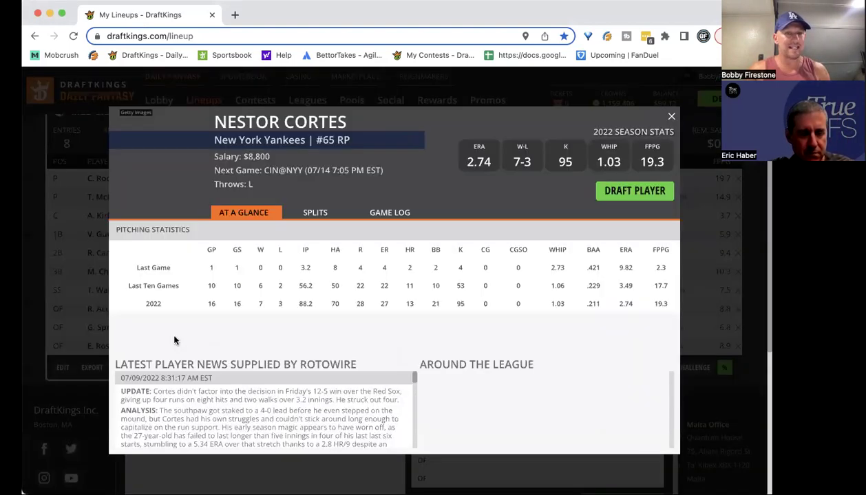
{"action": "left_click", "coordinate": [381, 211]}
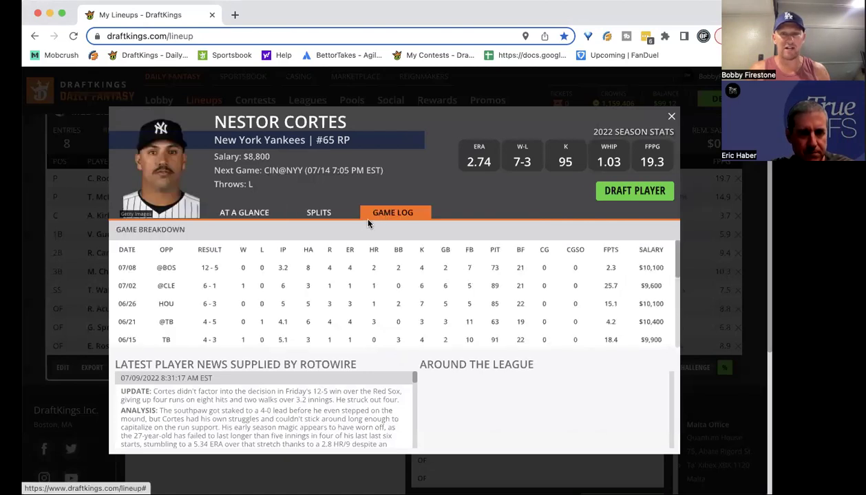
{"action": "left_click", "coordinate": [670, 117]}
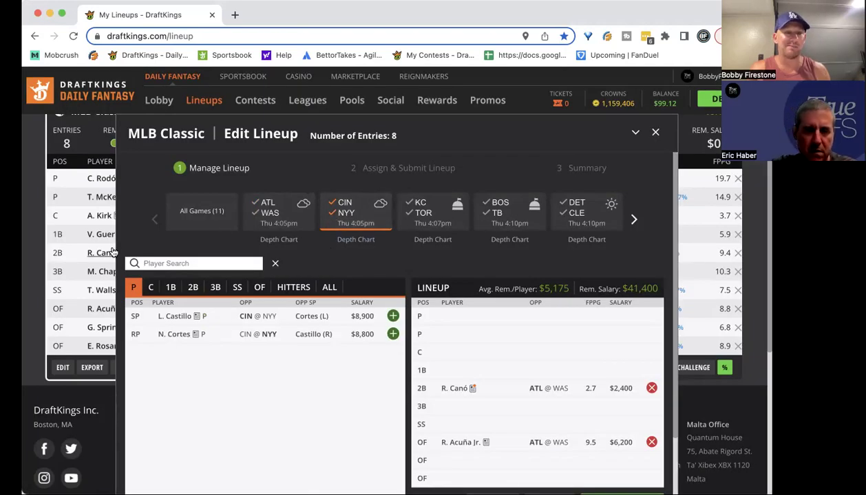
{"action": "left_click", "coordinate": [177, 318]}
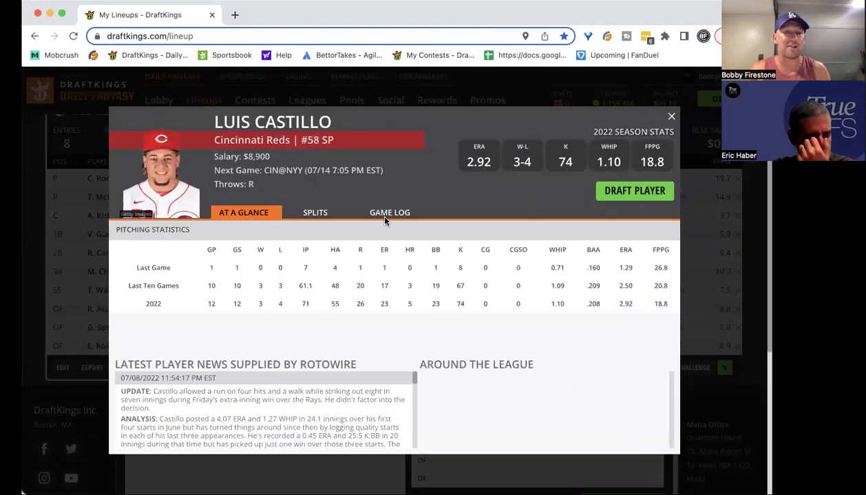
{"action": "left_click", "coordinate": [385, 216]}
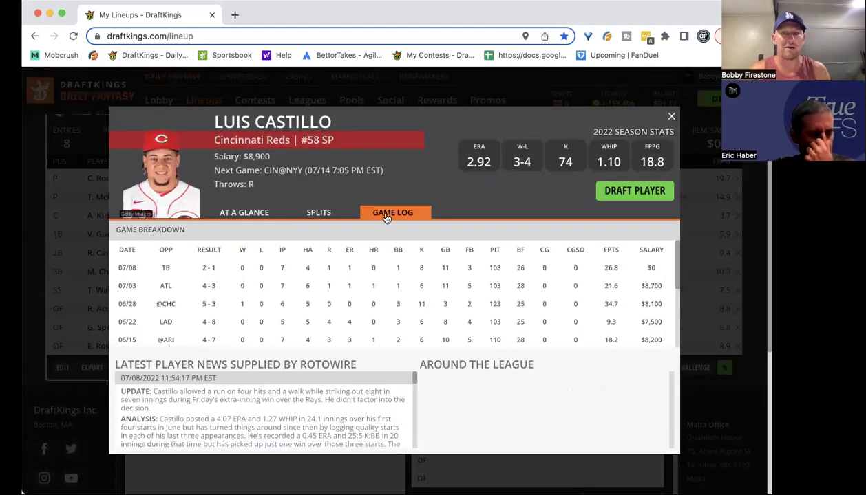
{"action": "left_click", "coordinate": [668, 117]}
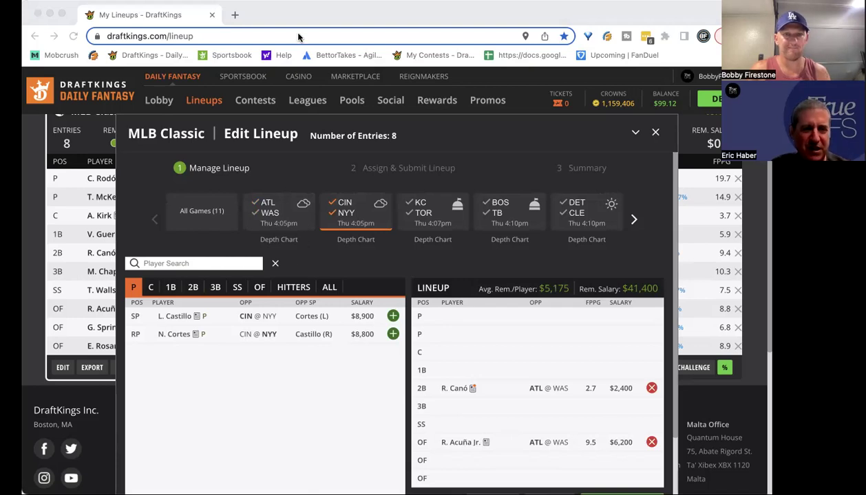
- Reopen Luis Castillo's game log, read through his earlier starts, and close his player card
{"action": "left_click", "coordinate": [307, 7]}
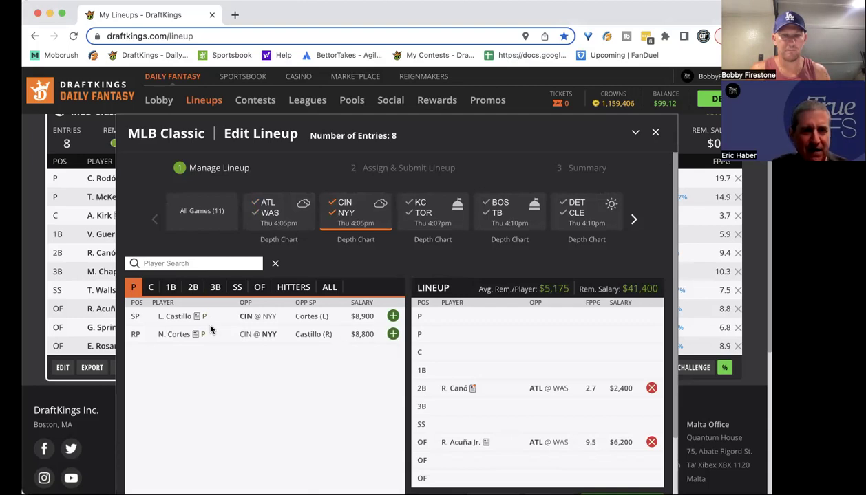
{"action": "left_click", "coordinate": [179, 317]}
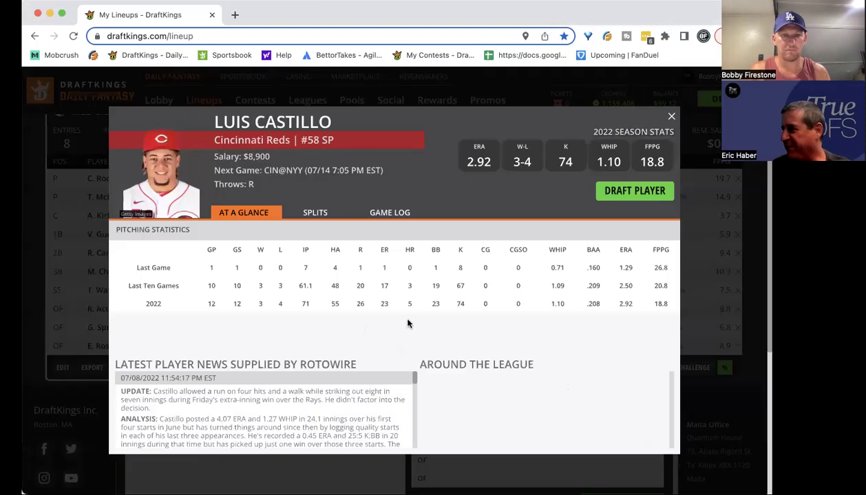
{"action": "left_click", "coordinate": [374, 212]}
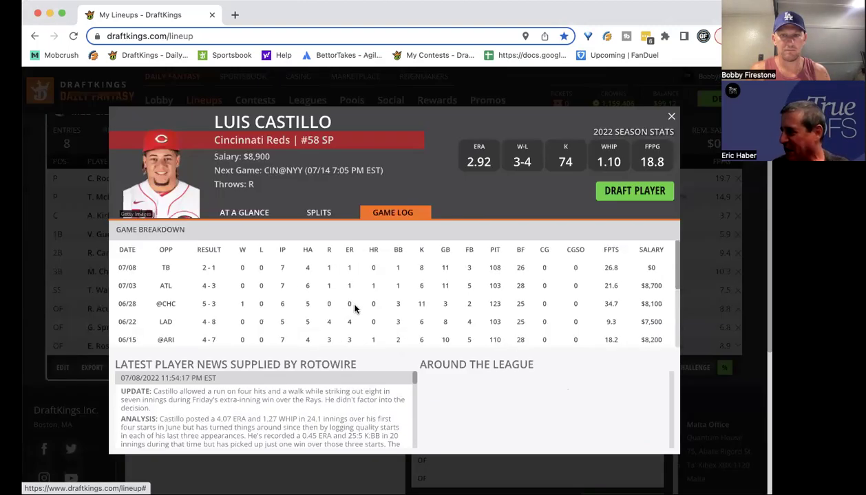
{"action": "scroll", "coordinate": [356, 305], "scroll_direction": "down", "scroll_amount": 3}
{"action": "scroll", "coordinate": [355, 304], "scroll_direction": "down", "scroll_amount": 2}
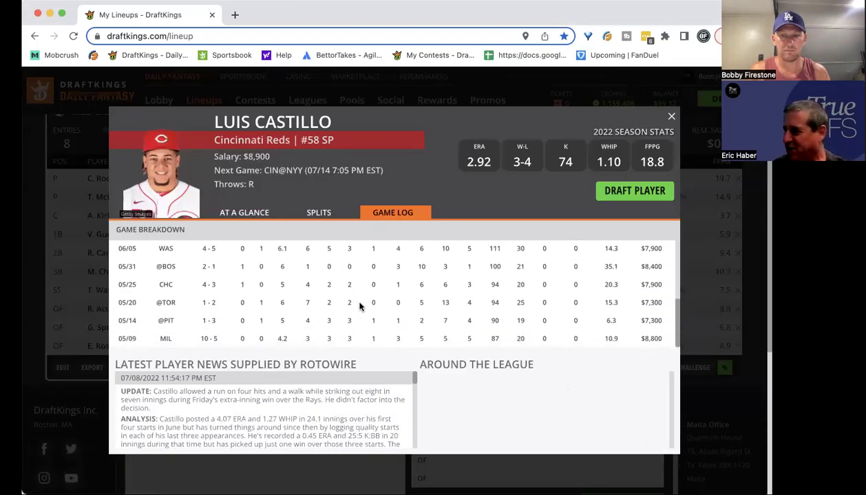
{"action": "scroll", "coordinate": [355, 303], "scroll_direction": "up", "scroll_amount": 5}
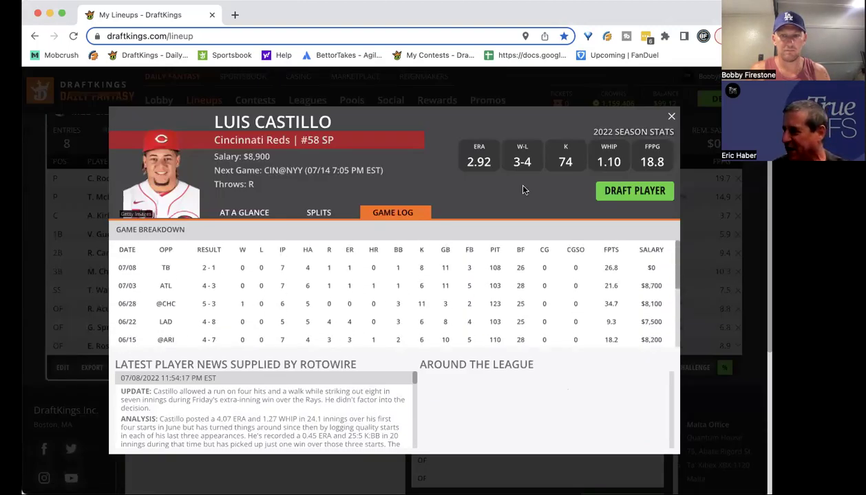
{"action": "left_click", "coordinate": [671, 119]}
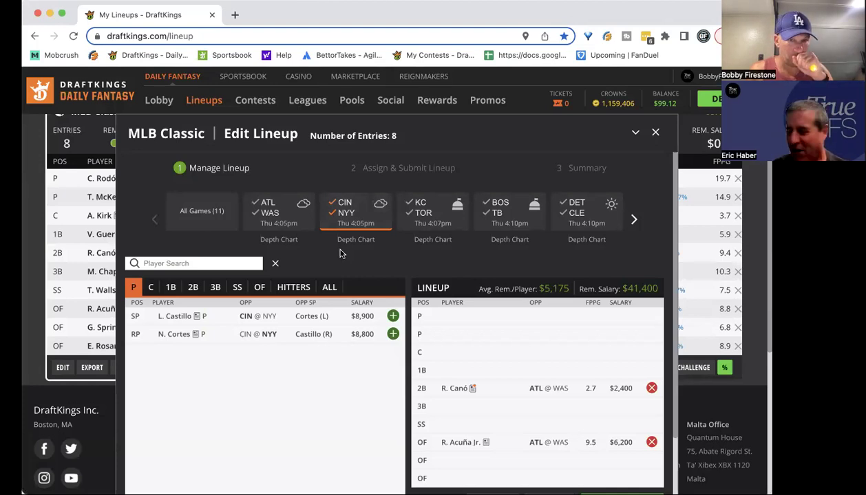
- Check the first and second basemen of the CIN @ NYY game, and return to its pitchers
{"action": "left_click", "coordinate": [171, 287]}
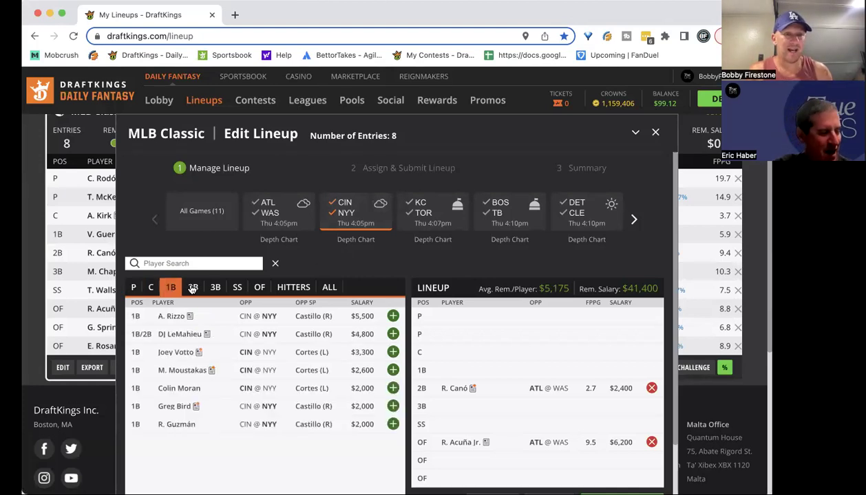
{"action": "left_click", "coordinate": [193, 288]}
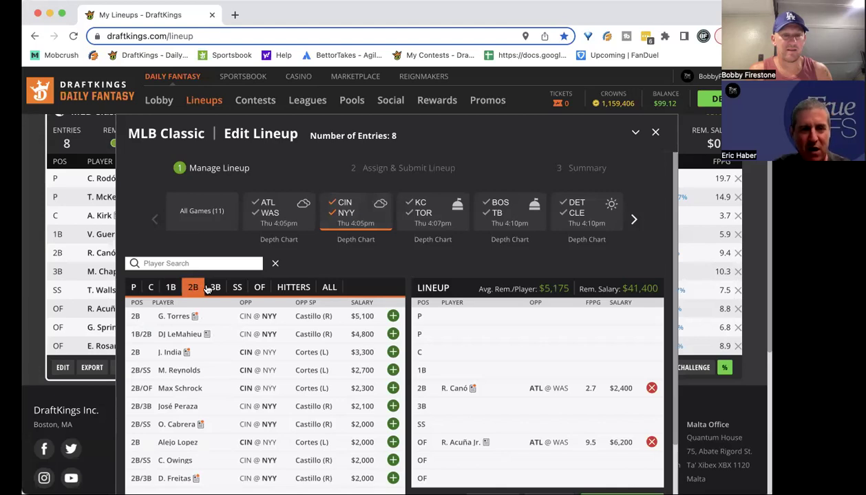
{"action": "left_click", "coordinate": [131, 288]}
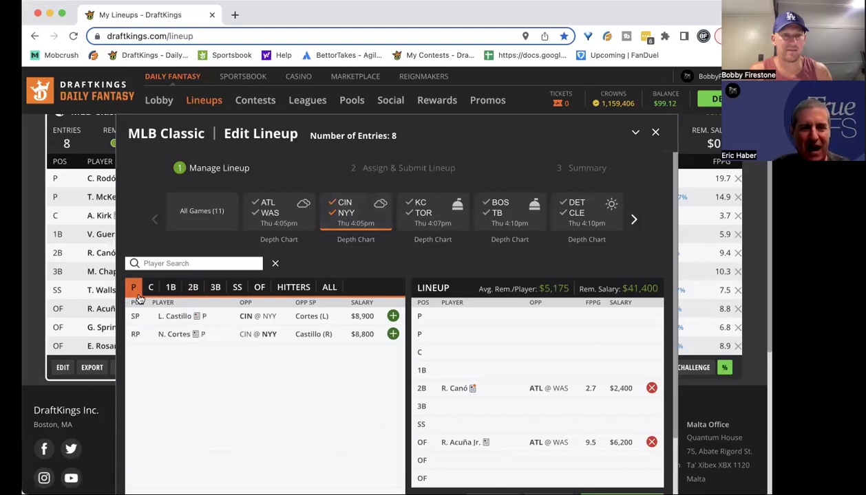
- Review Nestor Cortes's game log and close his player card
{"action": "left_click", "coordinate": [173, 335]}
{"action": "left_click", "coordinate": [397, 214]}
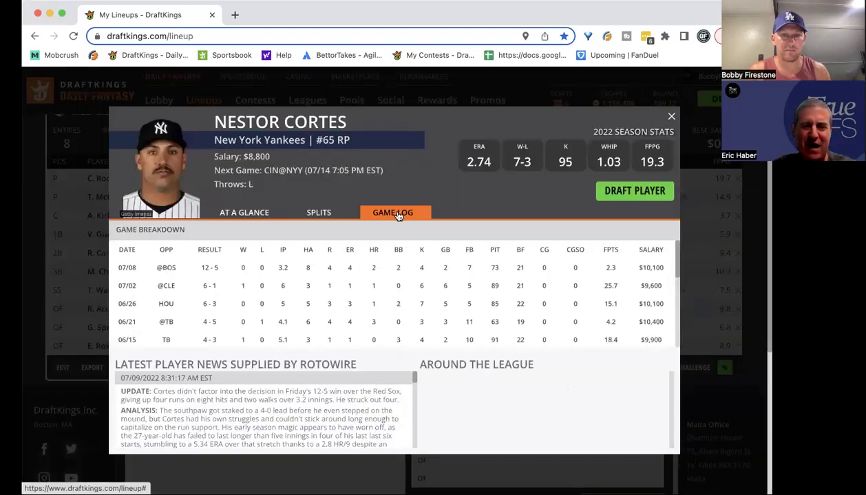
{"action": "left_click", "coordinate": [671, 116]}
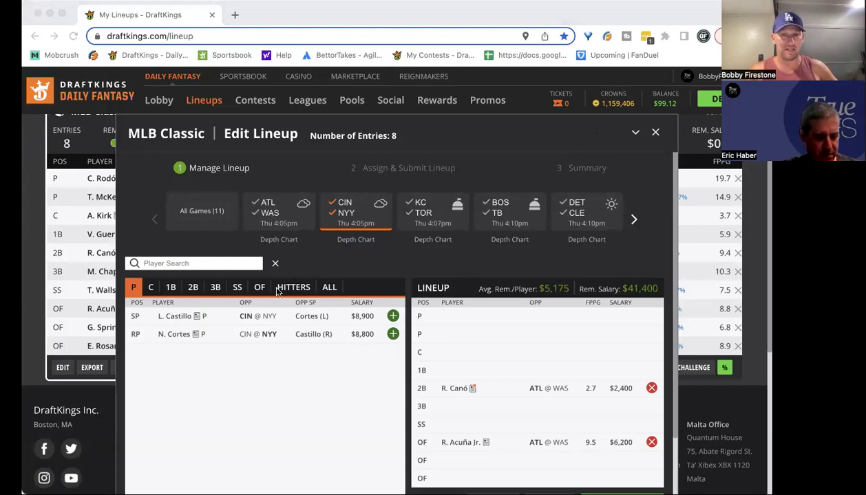
{"action": "left_click", "coordinate": [293, 18]}
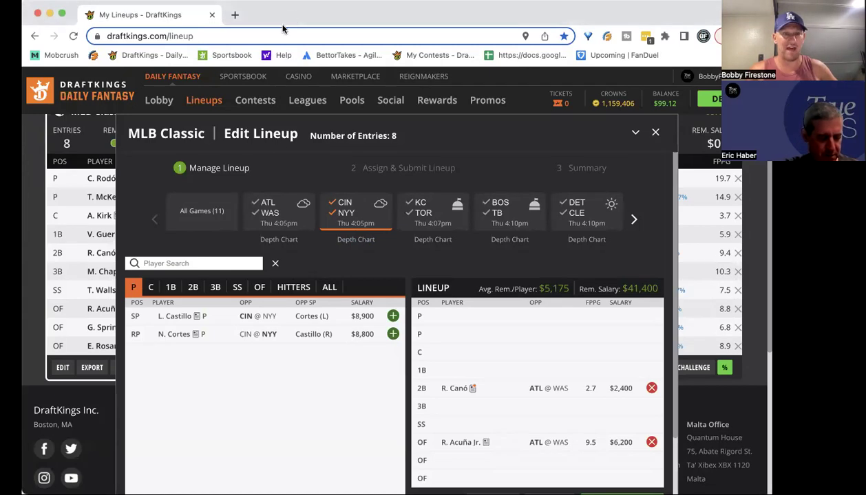
- Replace the CIN @ NYY filter with the KC @ TOR game to list its pitchers
{"action": "left_click", "coordinate": [333, 202]}
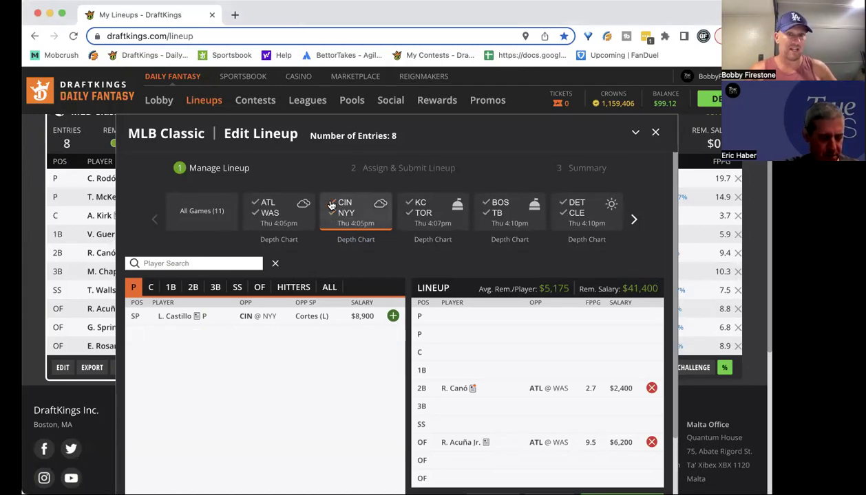
{"action": "left_click", "coordinate": [333, 203]}
{"action": "left_click", "coordinate": [410, 215]}
{"action": "left_click", "coordinate": [410, 215]}
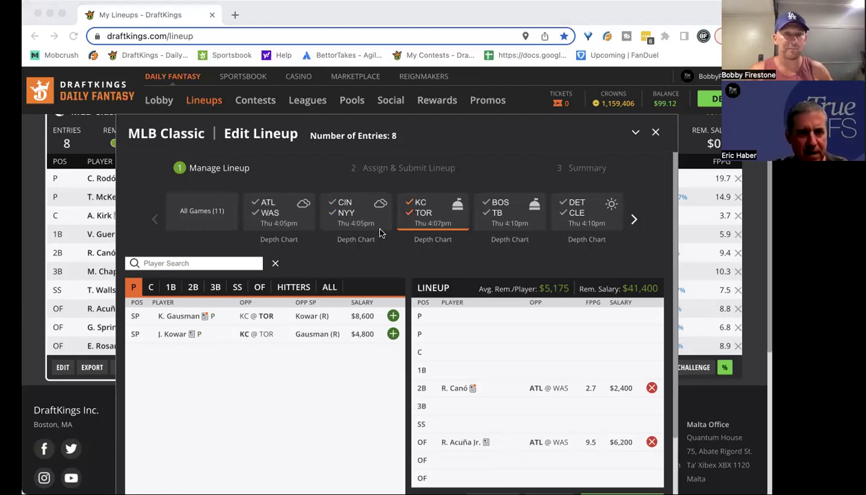
- Review Kevin Gausman's game log and close his player card
{"action": "left_click", "coordinate": [141, 18]}
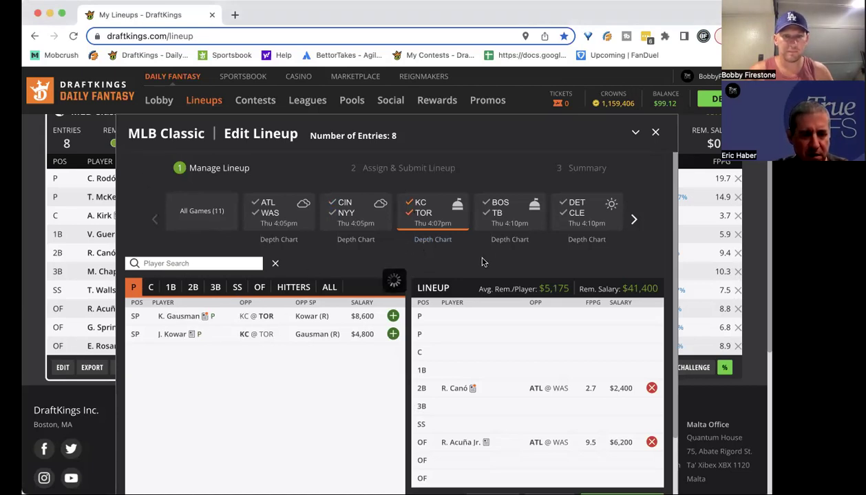
{"action": "left_click", "coordinate": [179, 318]}
{"action": "left_click", "coordinate": [393, 212]}
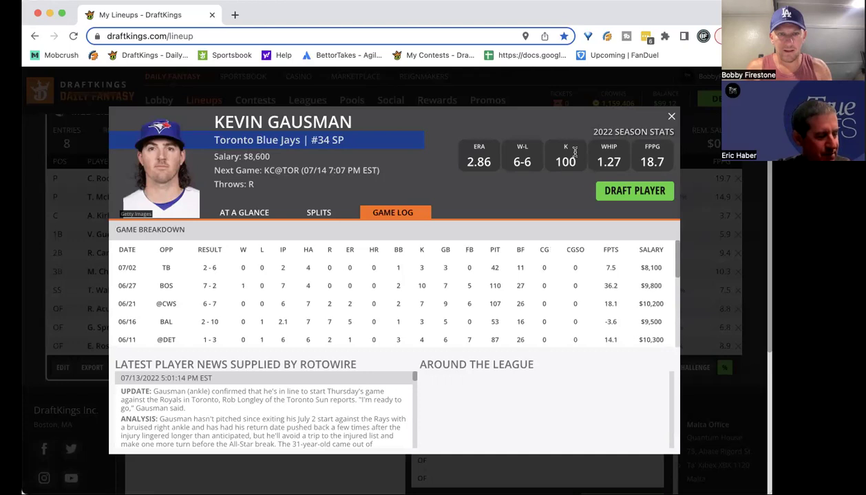
{"action": "left_click", "coordinate": [670, 118]}
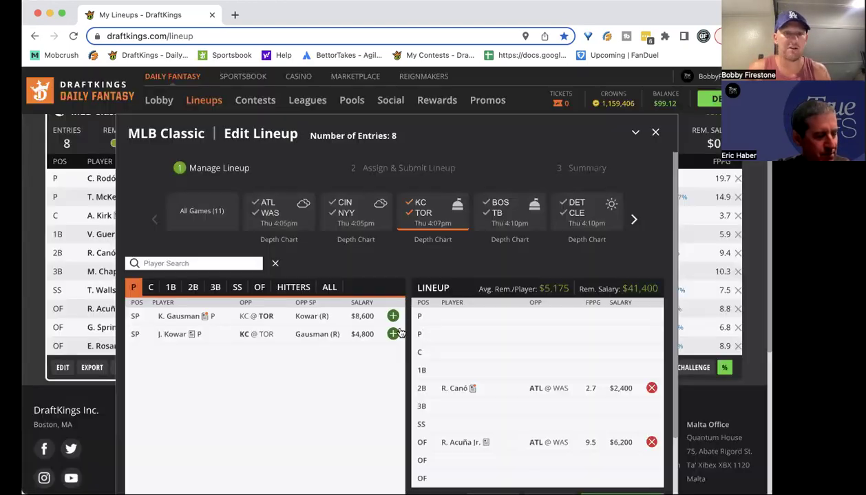
- Replace the KC @ TOR filter with the Yankees only, and check their outfielders and third basemen
{"action": "left_click", "coordinate": [411, 215]}
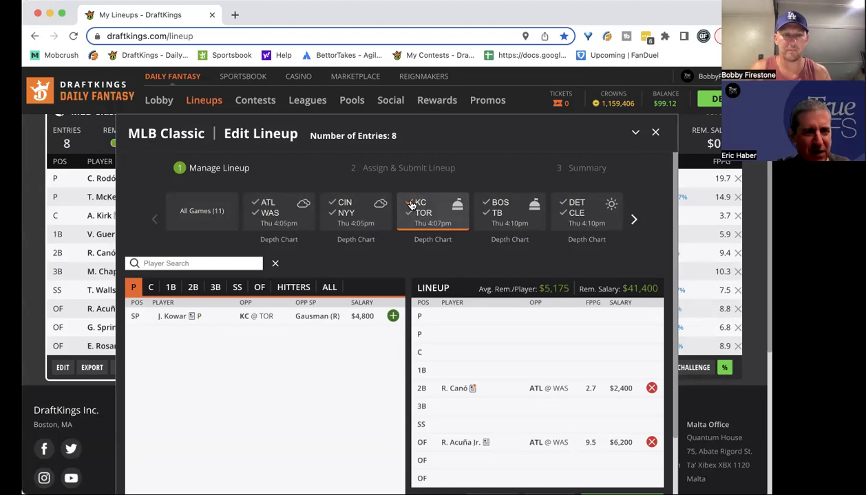
{"action": "left_click", "coordinate": [411, 204]}
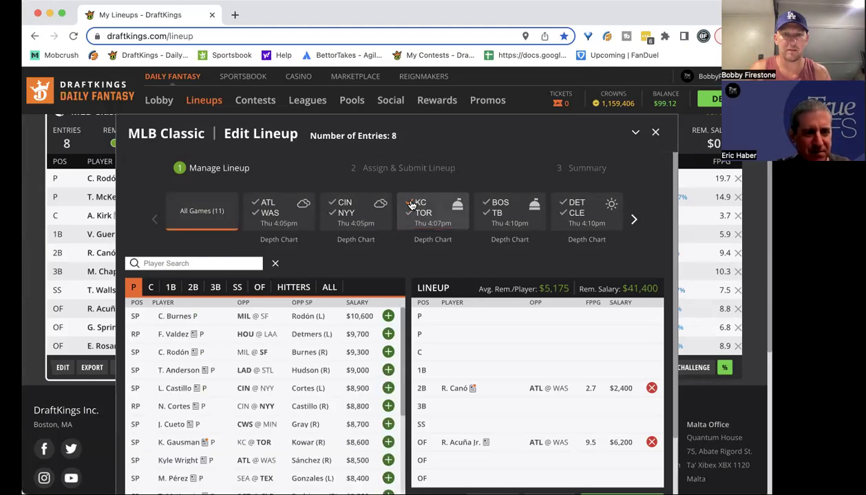
{"action": "left_click", "coordinate": [351, 215]}
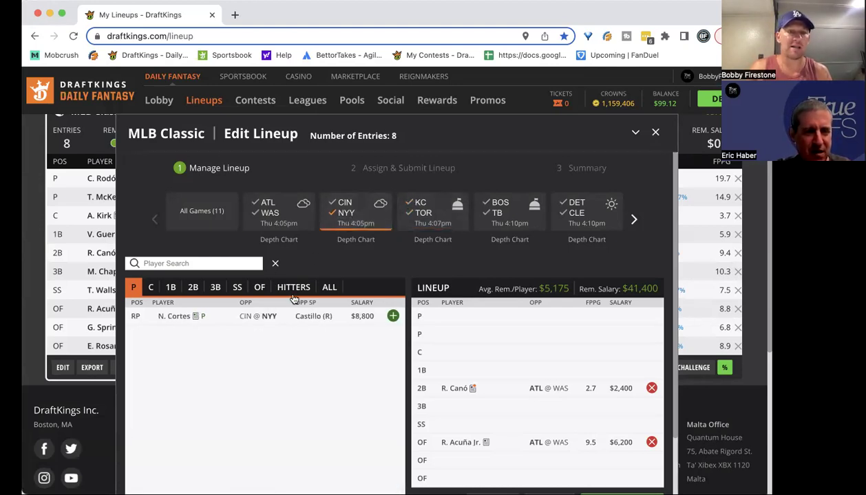
{"action": "left_click", "coordinate": [258, 287]}
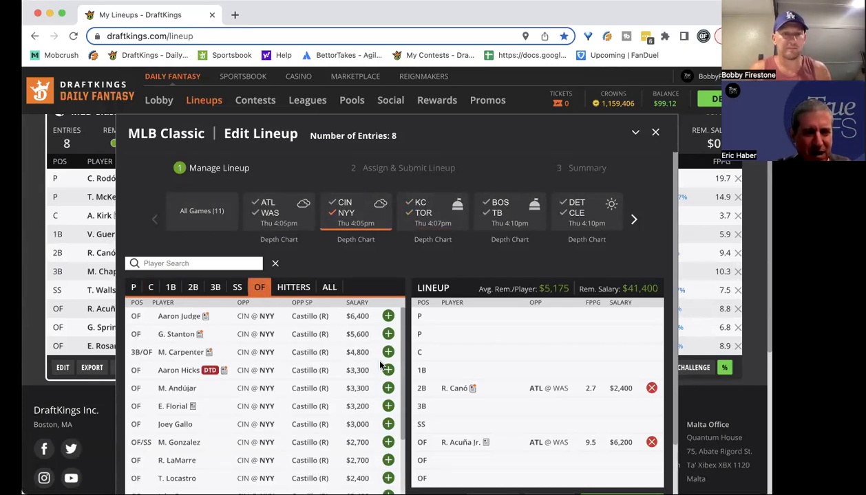
{"action": "left_click", "coordinate": [216, 288]}
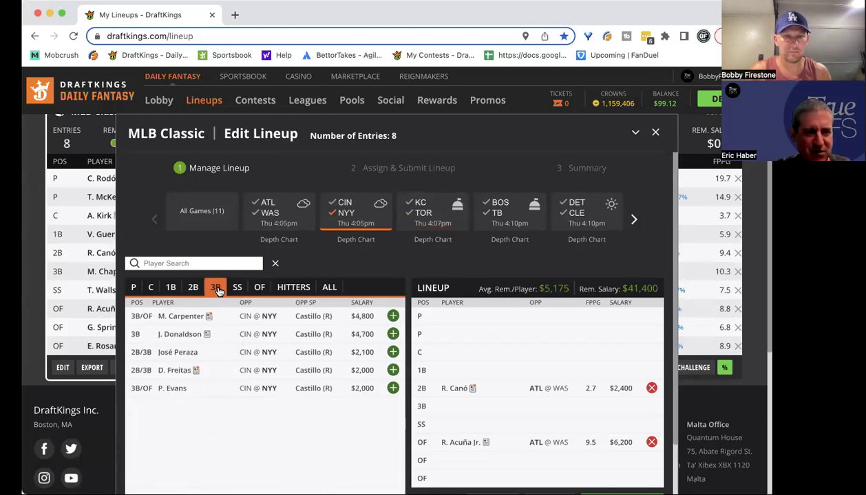
- Replace the Yankees filter with the BOS @ TB game and list its pitchers
{"action": "left_click", "coordinate": [334, 216]}
{"action": "left_click", "coordinate": [487, 215]}
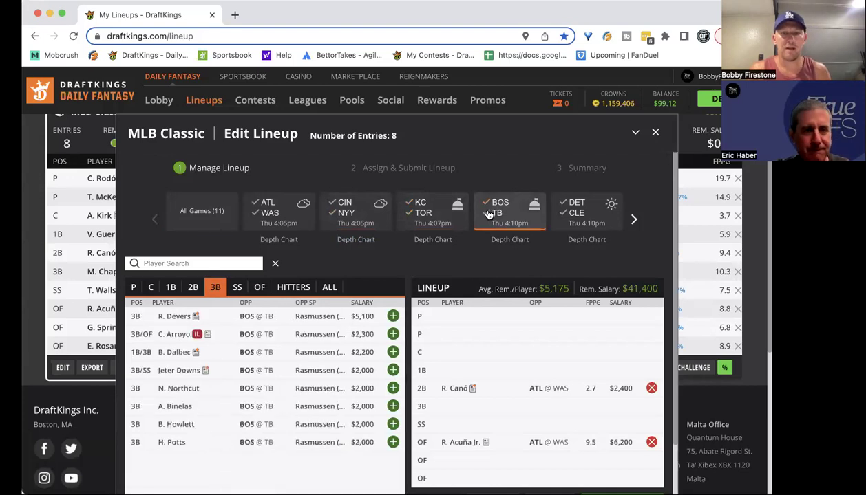
{"action": "left_click", "coordinate": [135, 287]}
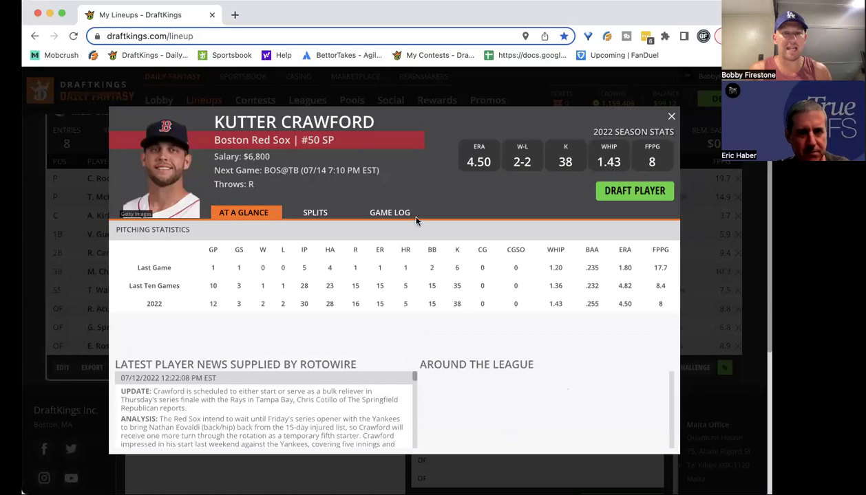
- Open Kutter Crawford's game log, read through his recent and earlier outings, and close his player card
{"action": "left_click", "coordinate": [384, 211]}
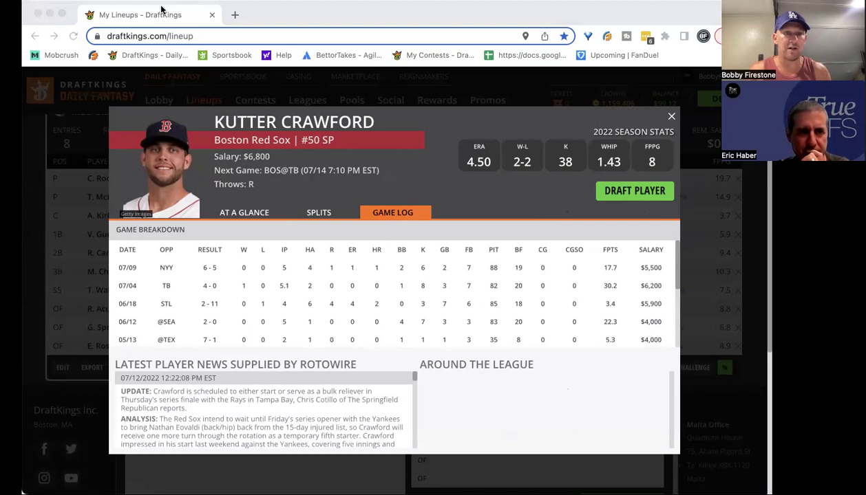
{"action": "left_click", "coordinate": [119, 125]}
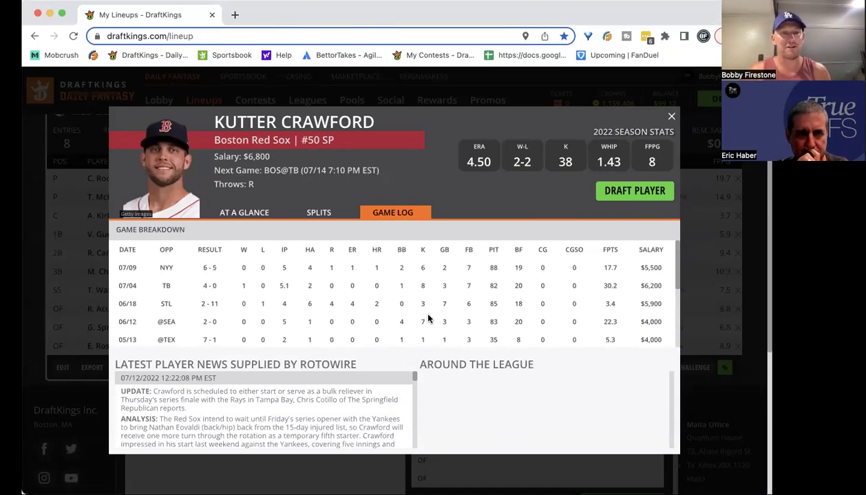
{"action": "scroll", "coordinate": [428, 316], "scroll_direction": "down", "scroll_amount": 5}
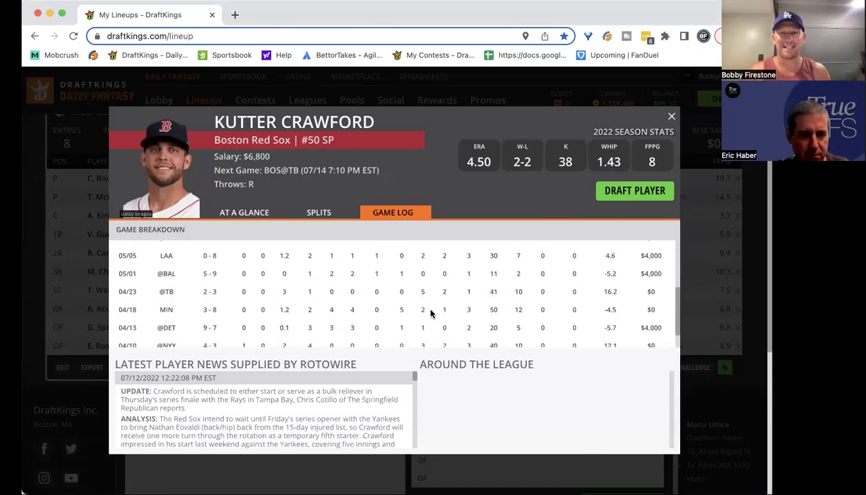
{"action": "scroll", "coordinate": [408, 323], "scroll_direction": "up", "scroll_amount": 1}
{"action": "scroll", "coordinate": [408, 323], "scroll_direction": "up", "scroll_amount": 4}
{"action": "scroll", "coordinate": [408, 324], "scroll_direction": "up", "scroll_amount": 2}
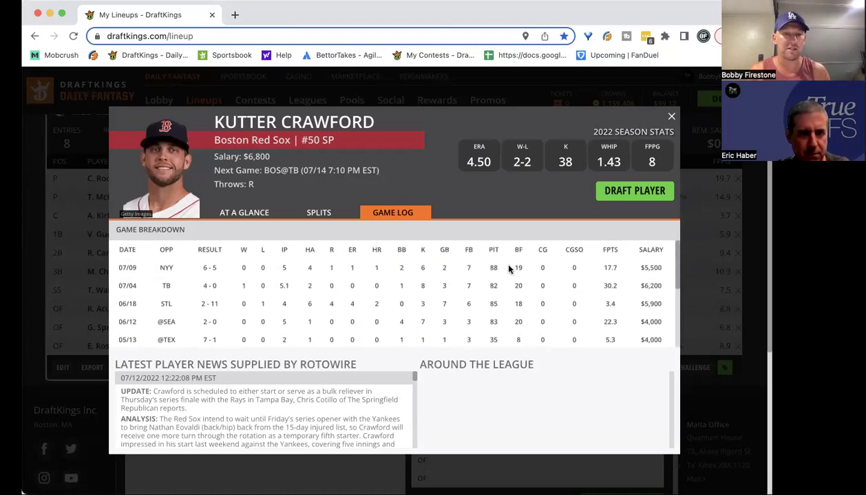
{"action": "scroll", "coordinate": [557, 311], "scroll_direction": "down", "scroll_amount": 3}
{"action": "scroll", "coordinate": [557, 312], "scroll_direction": "down", "scroll_amount": 1}
{"action": "scroll", "coordinate": [557, 312], "scroll_direction": "up", "scroll_amount": 5}
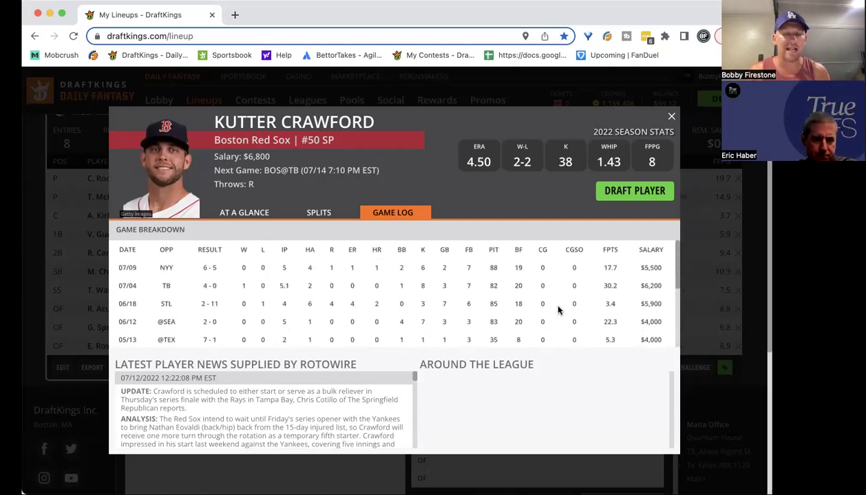
{"action": "left_click", "coordinate": [671, 117]}
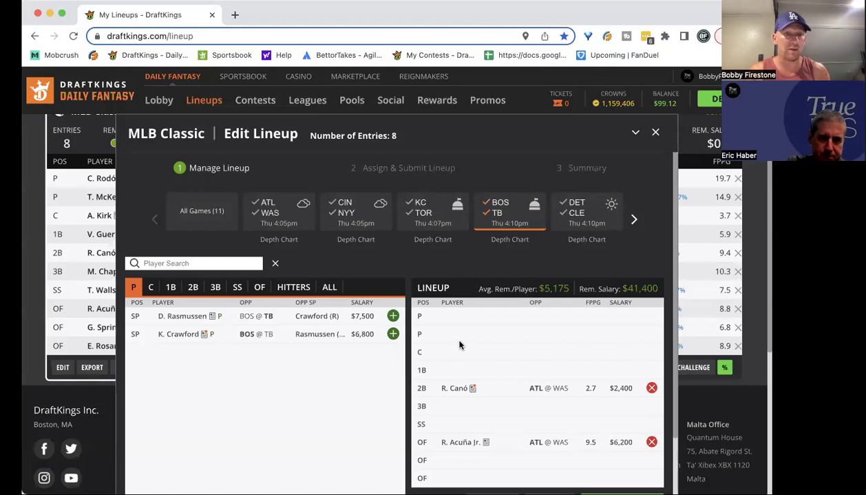
- Review Drew Rasmussen's game log and close his player card
{"action": "left_click", "coordinate": [184, 315]}
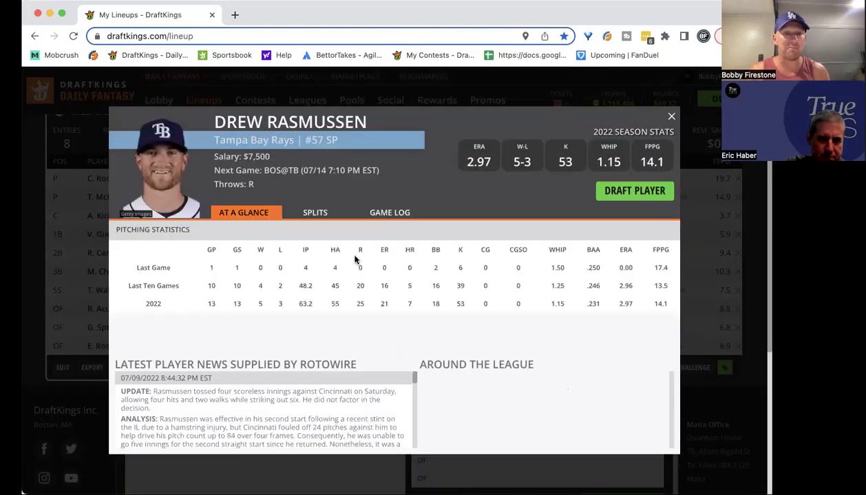
{"action": "left_click", "coordinate": [375, 214]}
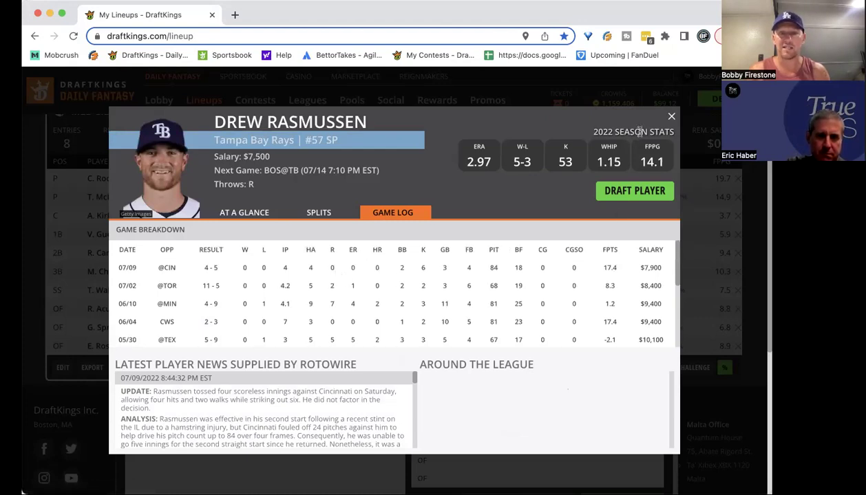
{"action": "left_click", "coordinate": [670, 117]}
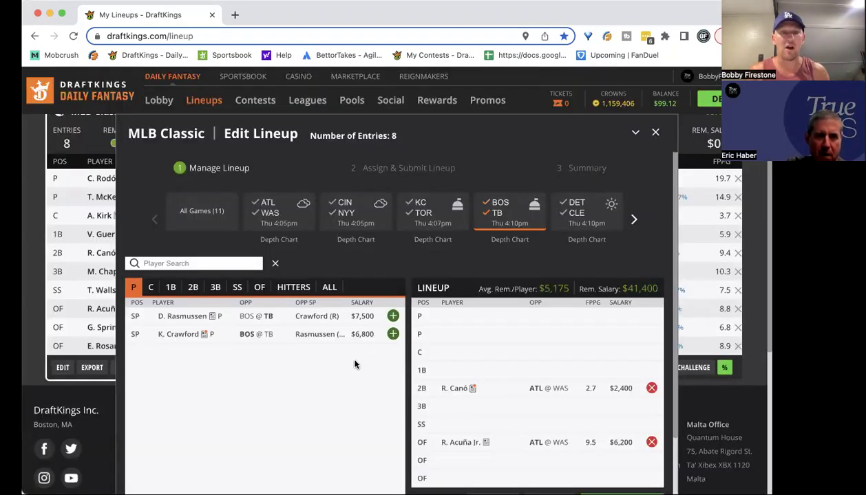
- Narrow the BOS @ TB filter to Tampa Bay, and check its second basemen and shortstops
{"action": "left_click", "coordinate": [486, 202]}
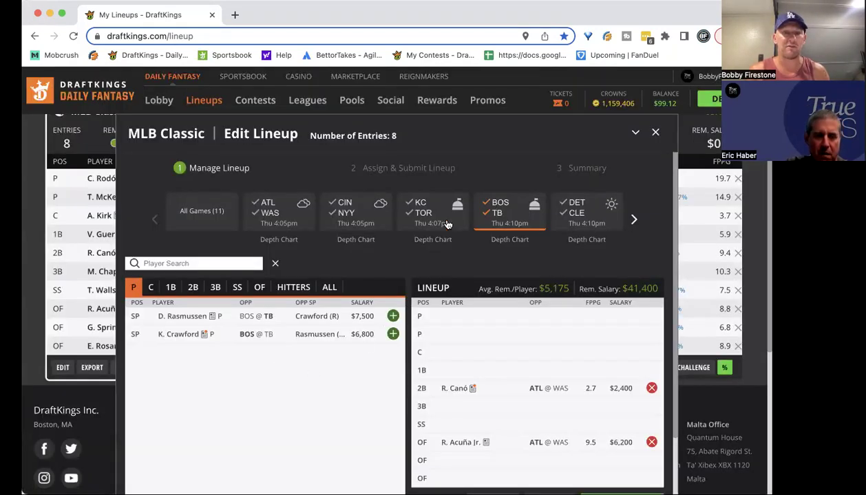
{"action": "left_click", "coordinate": [196, 288]}
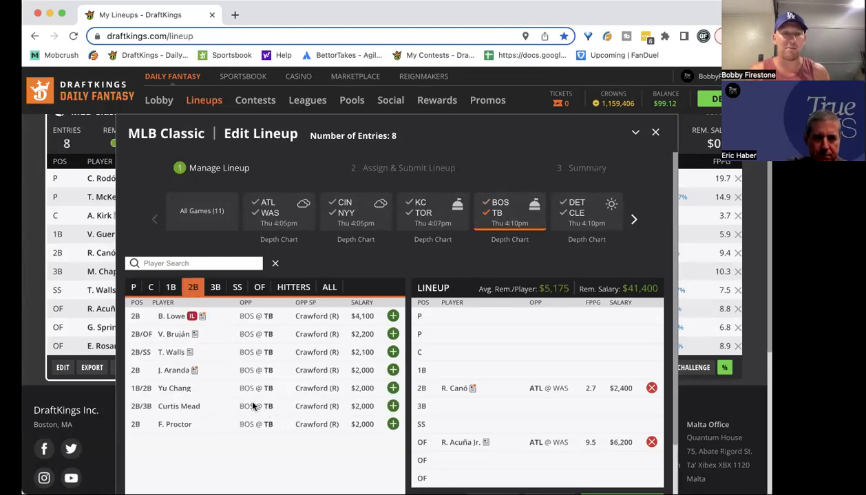
{"action": "left_click", "coordinate": [236, 287]}
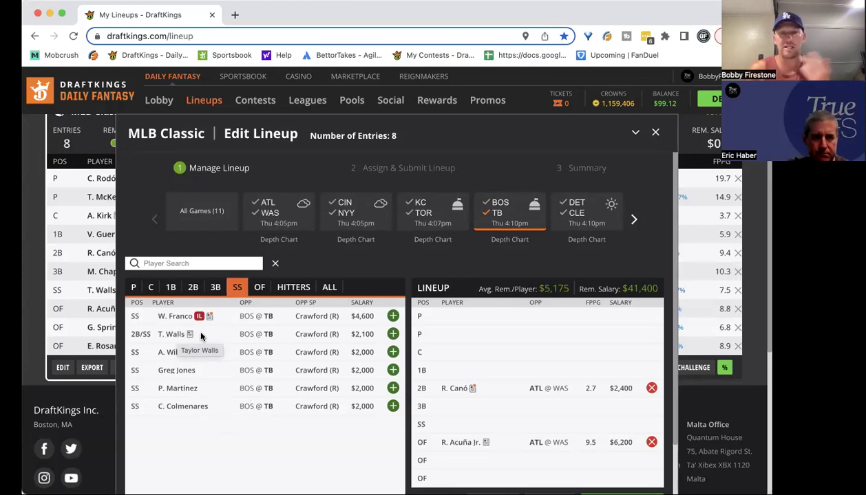
- Include Boston in the filter again, list the BOS @ TB pitchers, and check Kutter Crawford's season summary, closing his player card
{"action": "left_click", "coordinate": [485, 217]}
{"action": "left_click", "coordinate": [486, 217]}
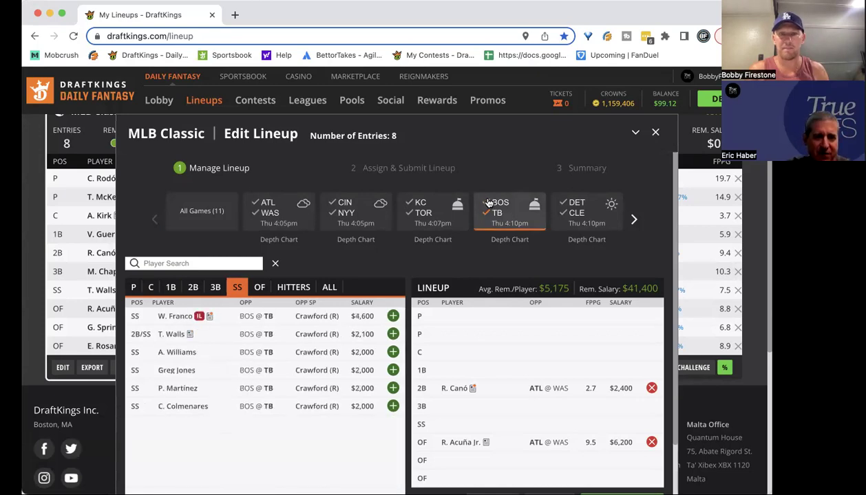
{"action": "left_click", "coordinate": [132, 287]}
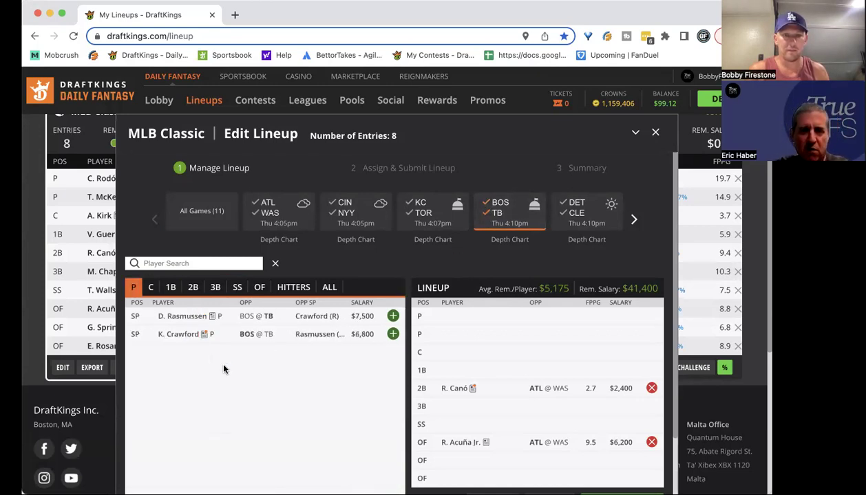
{"action": "left_click", "coordinate": [180, 337]}
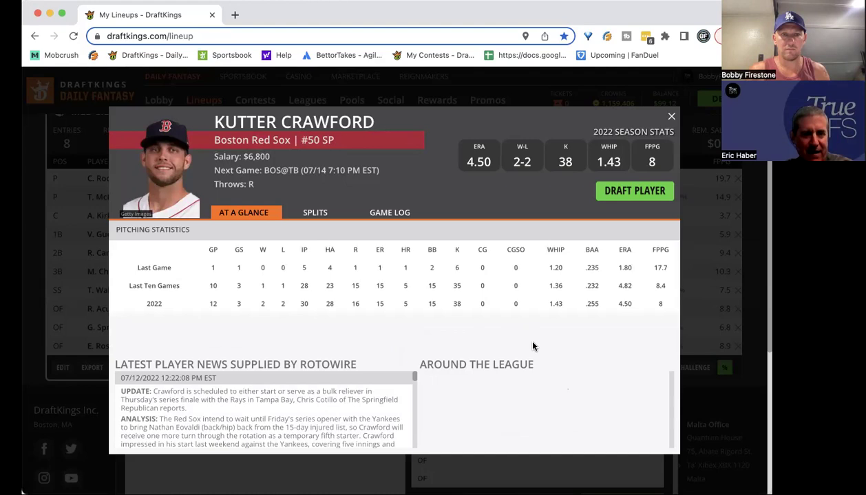
{"action": "left_click", "coordinate": [671, 120]}
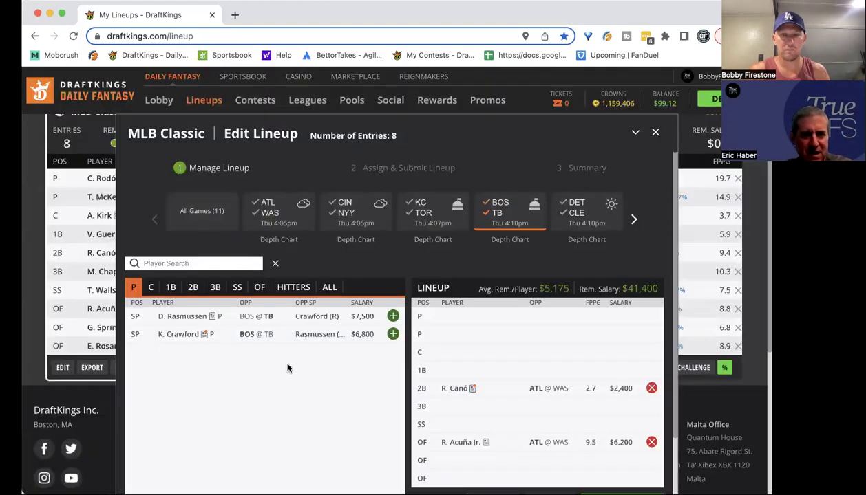
- Include Toronto in the game filter, and add K. Gausman at pitcher and V. Guerrero Jr. at first base
{"action": "left_click", "coordinate": [423, 212]}
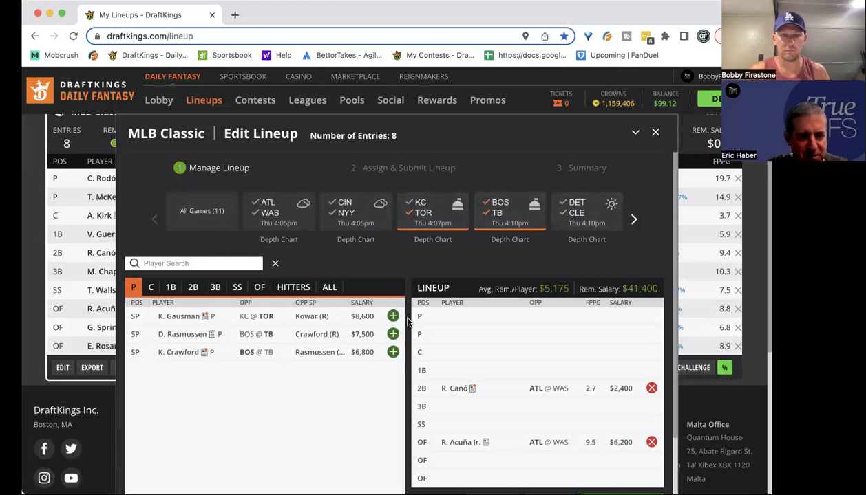
{"action": "left_click", "coordinate": [392, 316]}
{"action": "left_click", "coordinate": [171, 288]}
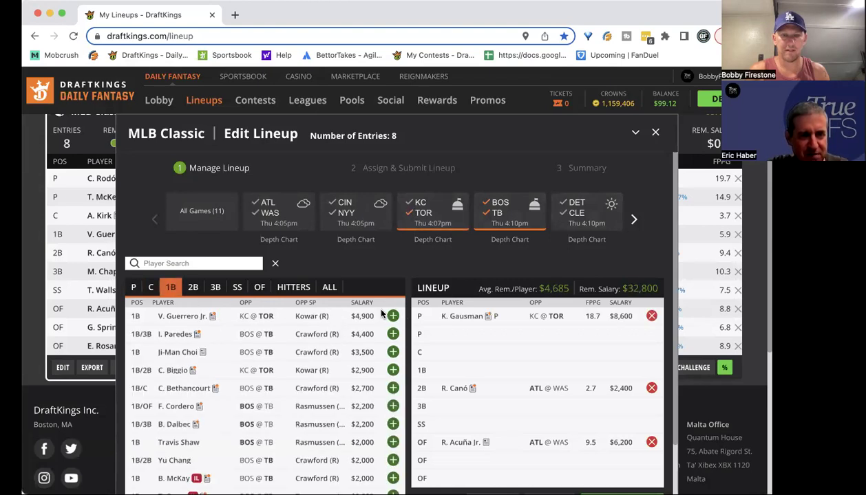
{"action": "left_click", "coordinate": [392, 316]}
- Check the third basemen, switch the game filter to DET @ CLE only, and list that game's pitchers
{"action": "left_click", "coordinate": [215, 287]}
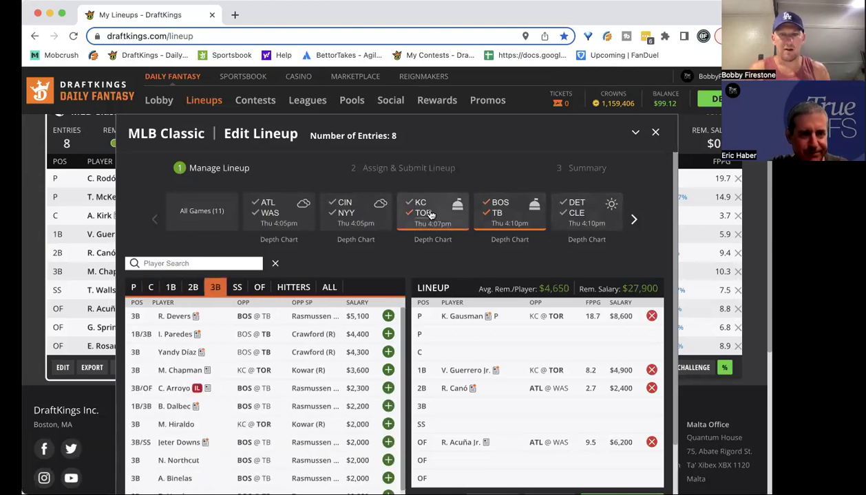
{"action": "left_click", "coordinate": [491, 213]}
{"action": "left_click", "coordinate": [571, 216]}
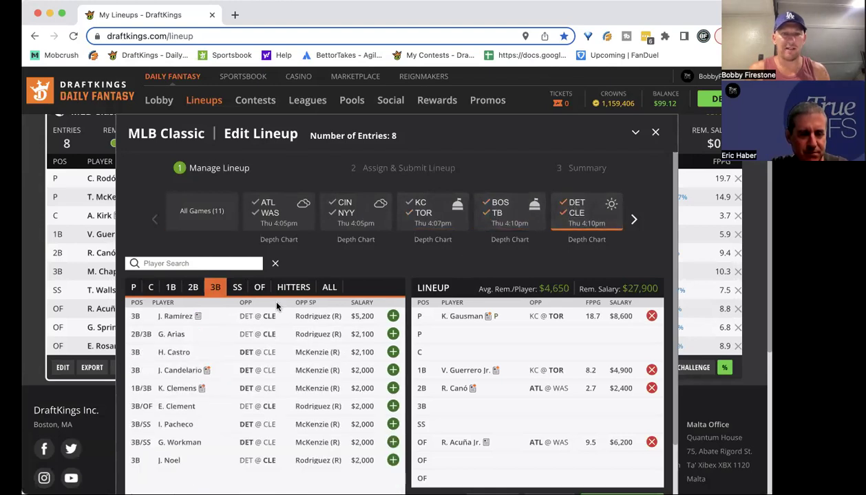
{"action": "left_click", "coordinate": [134, 287]}
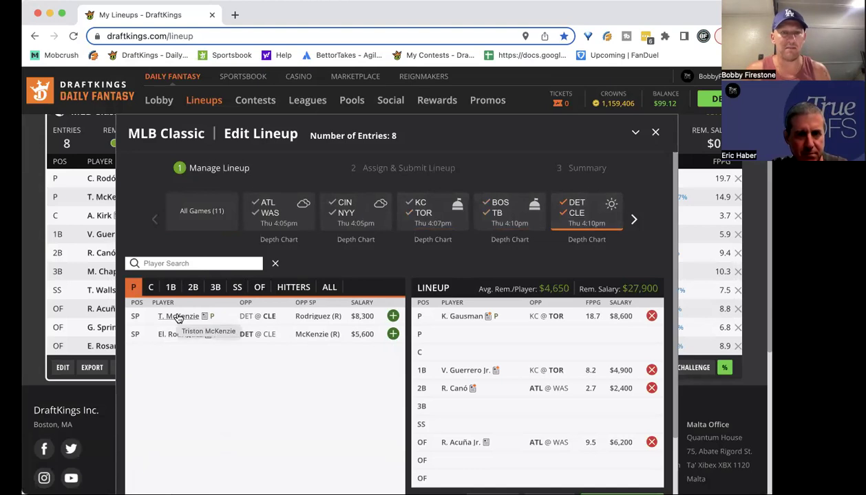
- Open Triston McKenzie's game log, read through his recent and earlier outings, and close his player card
{"action": "left_click", "coordinate": [194, 319]}
{"action": "left_click", "coordinate": [381, 214]}
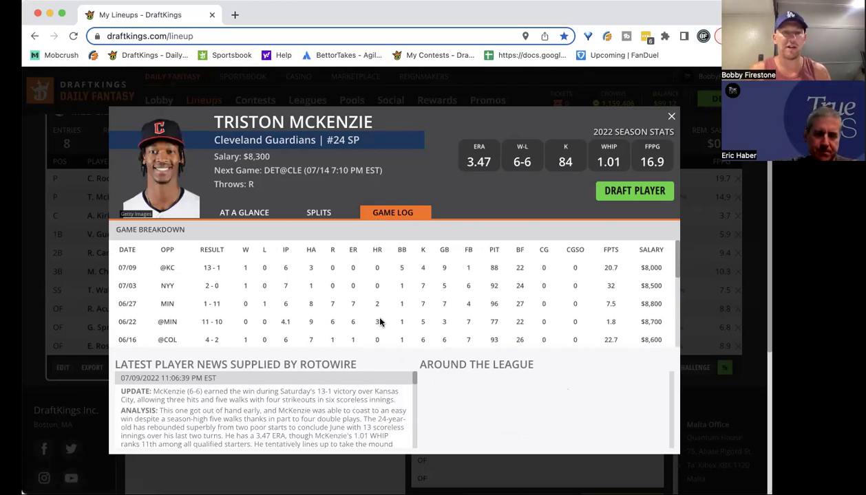
{"action": "scroll", "coordinate": [380, 322], "scroll_direction": "down", "scroll_amount": 2}
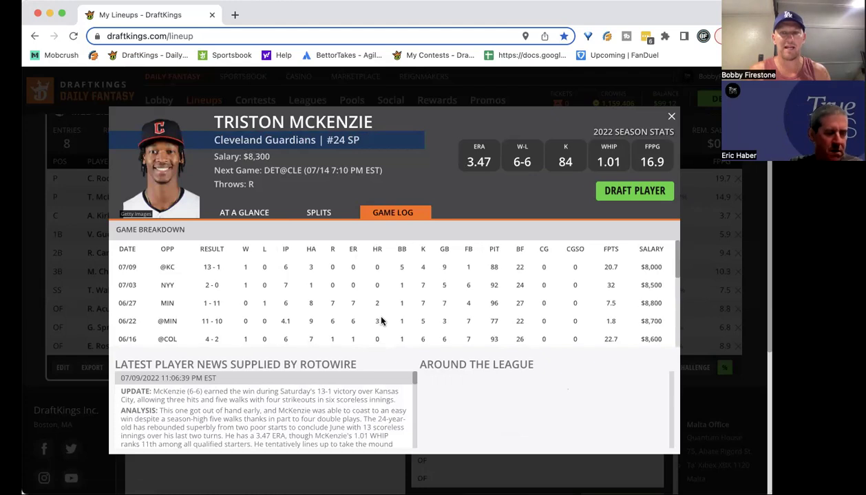
{"action": "scroll", "coordinate": [381, 322], "scroll_direction": "down", "scroll_amount": 5}
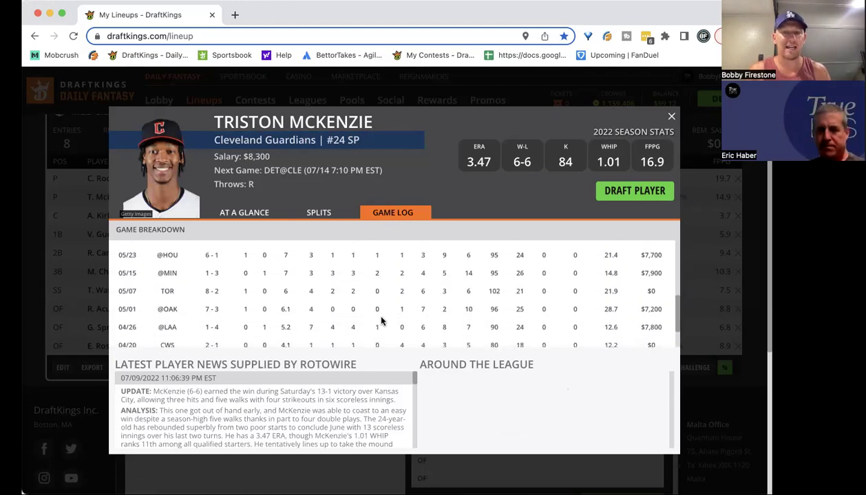
{"action": "scroll", "coordinate": [381, 321], "scroll_direction": "up", "scroll_amount": 7}
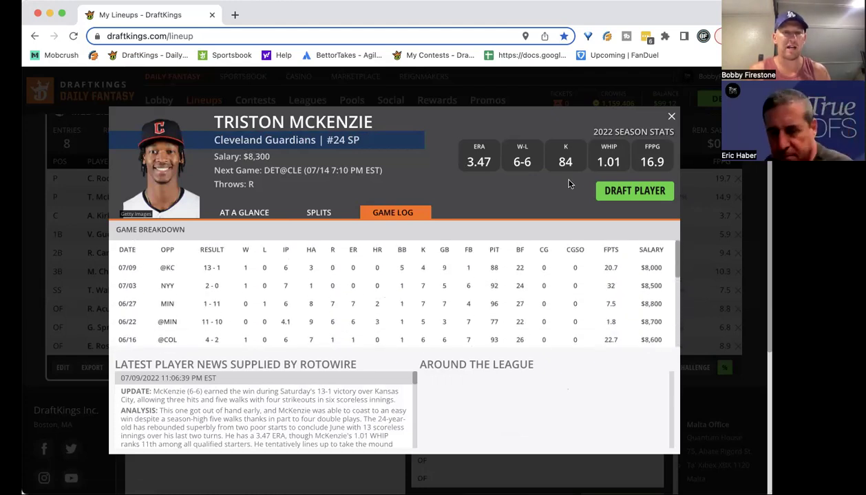
{"action": "left_click", "coordinate": [671, 118]}
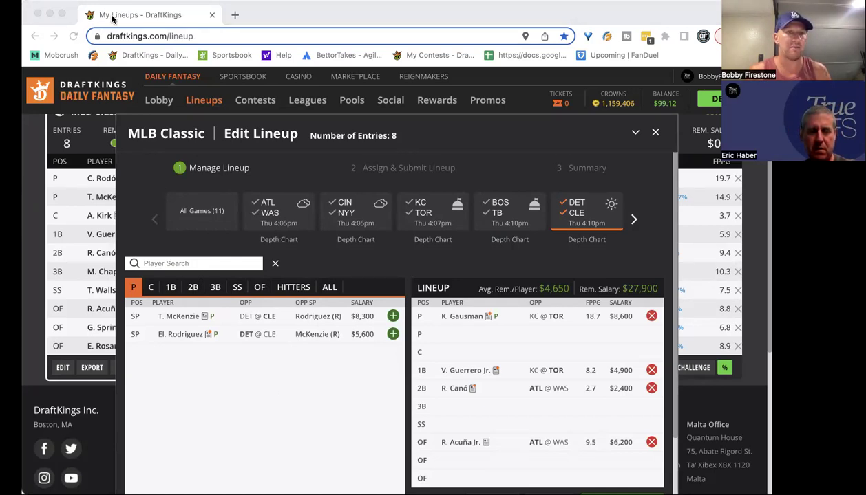
- Review Elvin Rodriguez's season summary and game log, and close his player card
{"action": "left_click", "coordinate": [135, 19]}
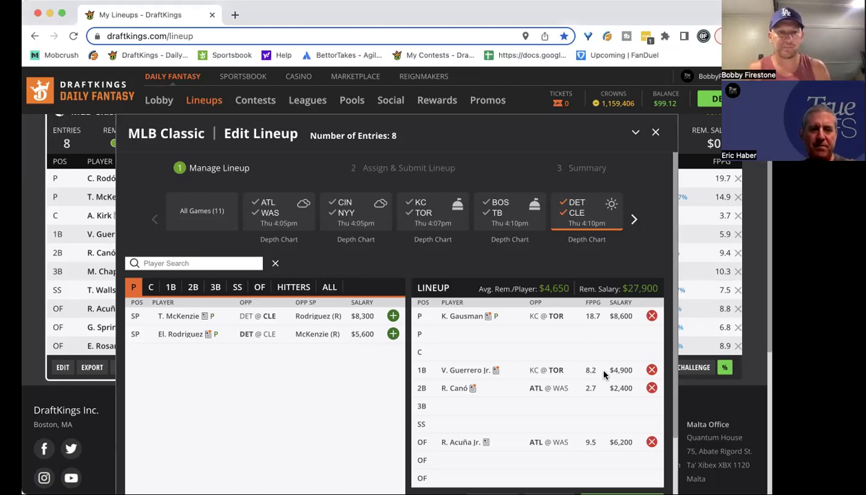
{"action": "left_click", "coordinate": [181, 336]}
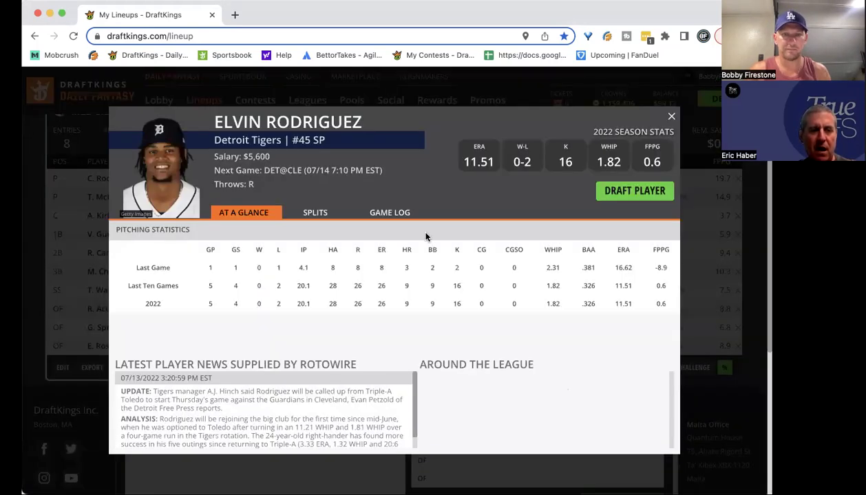
{"action": "left_click", "coordinate": [378, 213]}
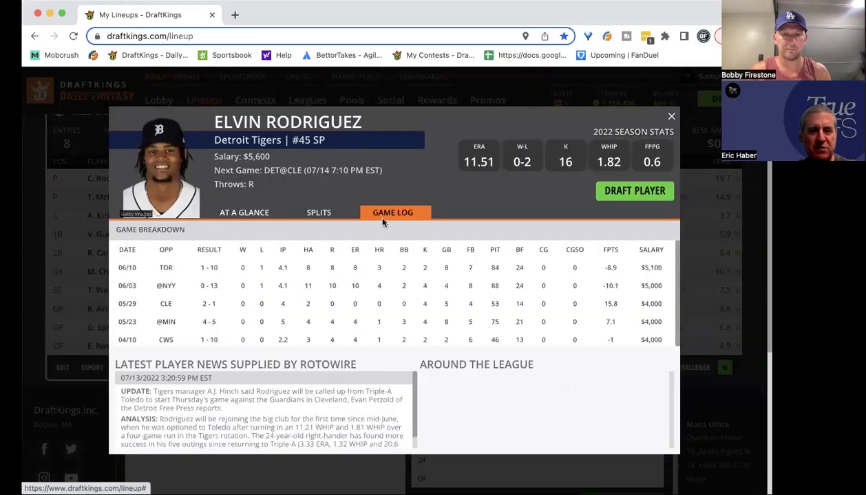
{"action": "left_click", "coordinate": [670, 118]}
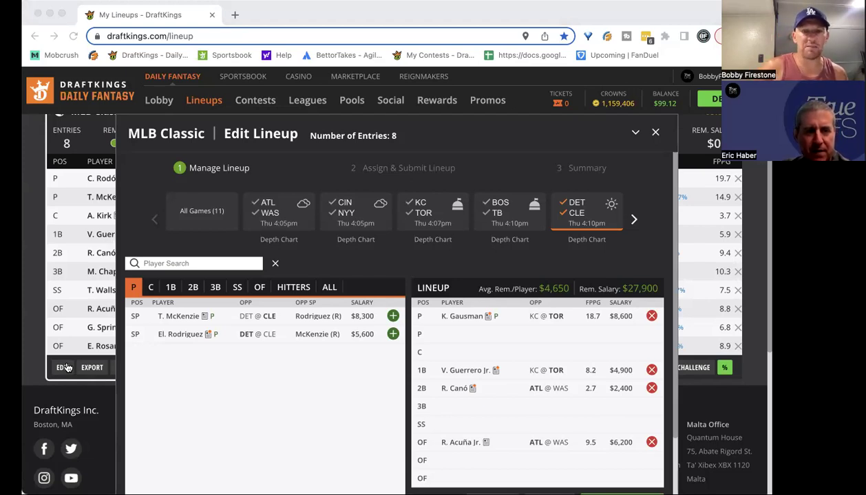
- Add J. Ramírez at third base, and find T. Walls across all games with the search "wall" to add him at shortstop
{"action": "left_click", "coordinate": [258, 20]}
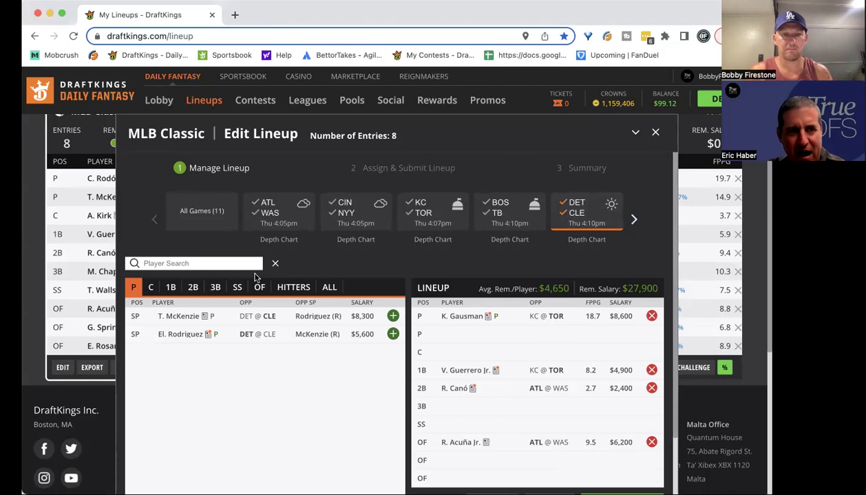
{"action": "left_click", "coordinate": [210, 290]}
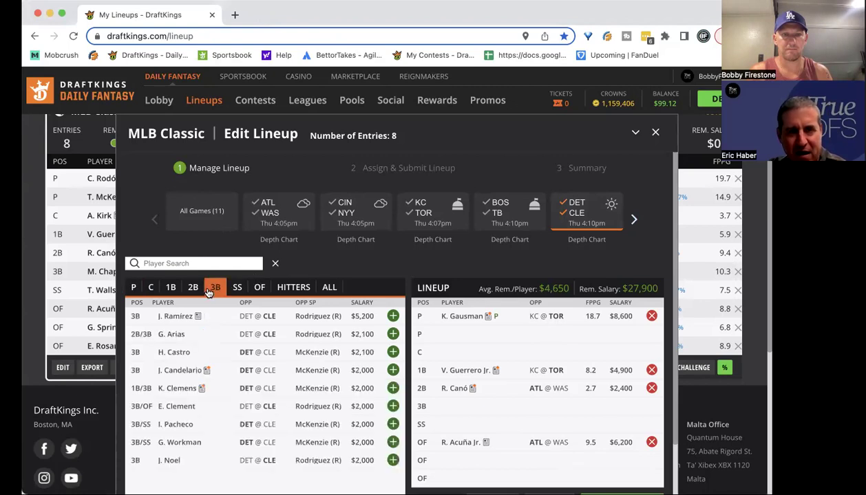
{"action": "left_click", "coordinate": [393, 316]}
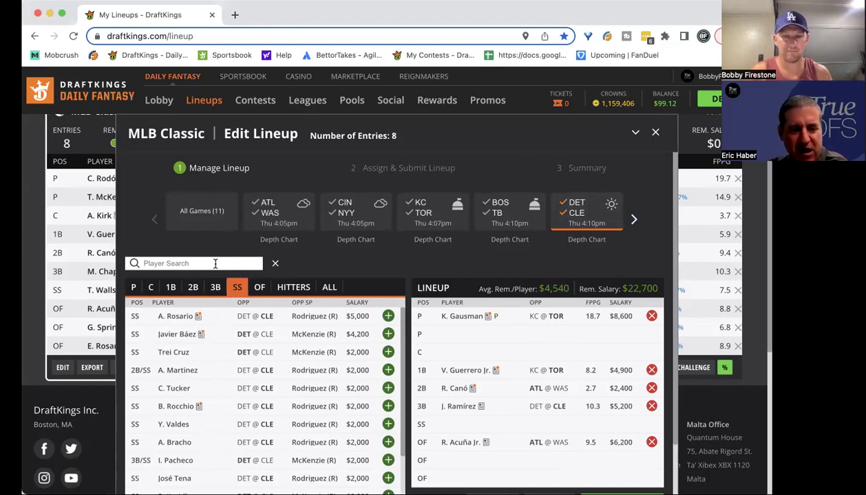
{"action": "type", "text": "wall"}
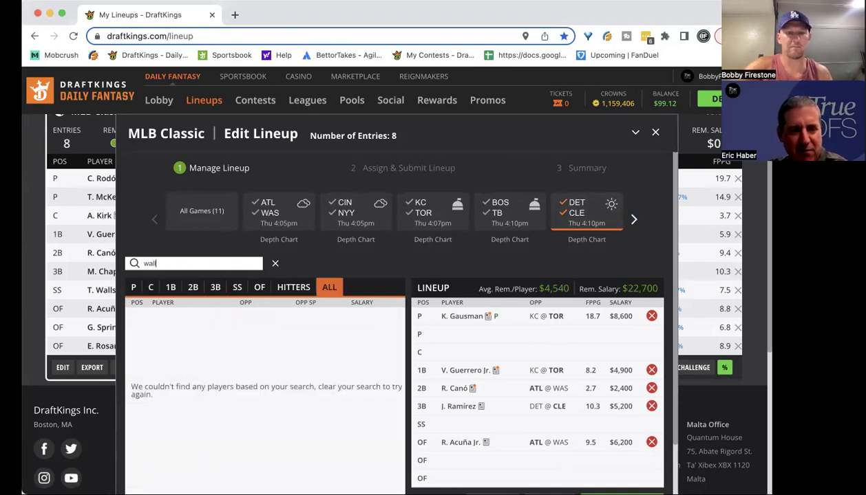
{"action": "left_click", "coordinate": [563, 214]}
{"action": "left_click", "coordinate": [392, 334]}
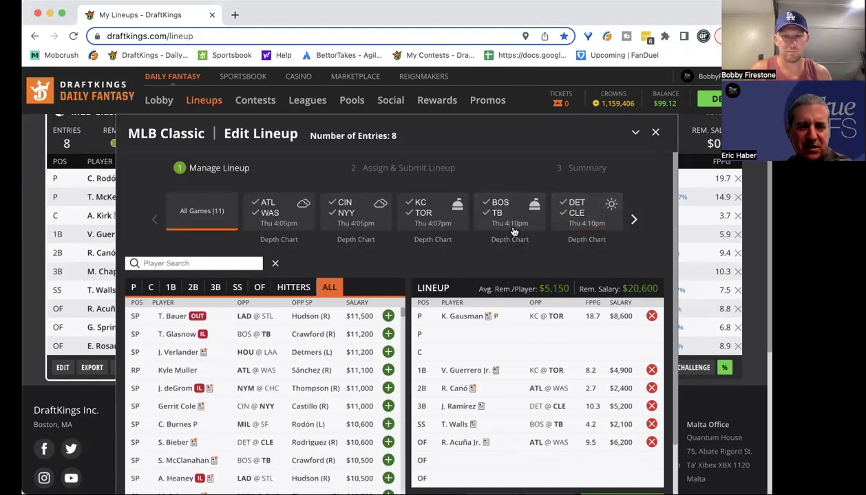
- List Cleveland's pitchers, clear that team from the filter, and filter the slate to LAD @ STL
{"action": "left_click", "coordinate": [570, 210]}
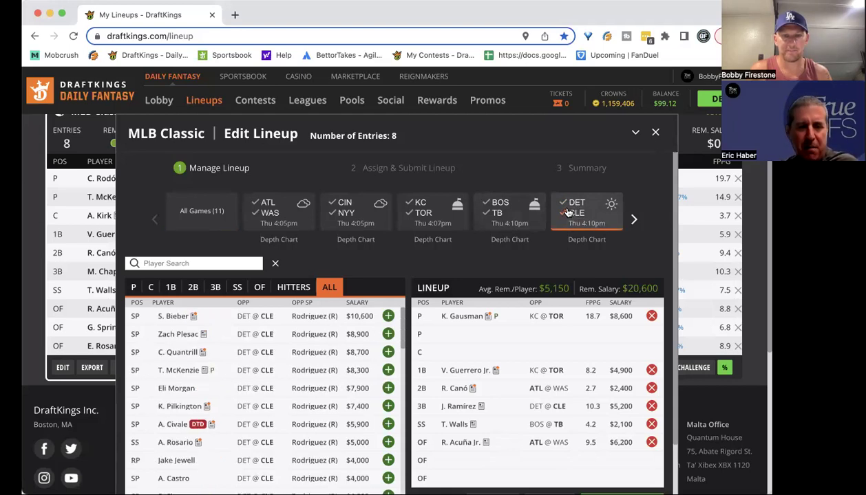
{"action": "left_click", "coordinate": [134, 287]}
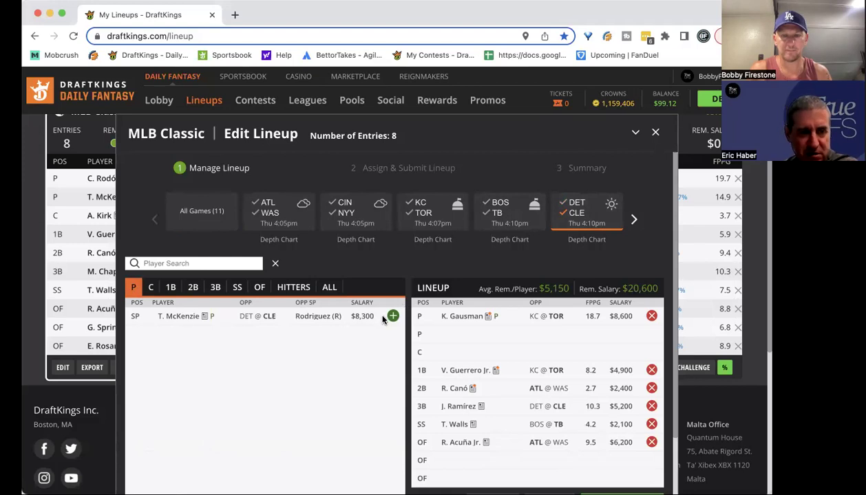
{"action": "left_click", "coordinate": [563, 217]}
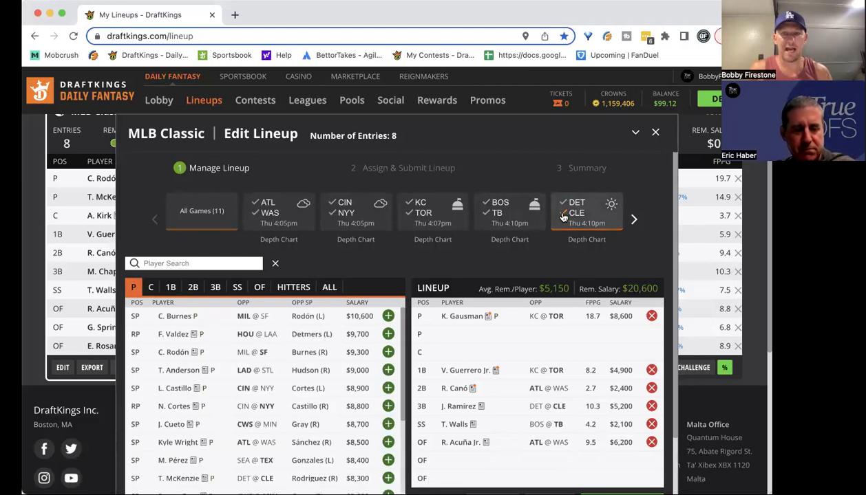
{"action": "left_click", "coordinate": [637, 221]}
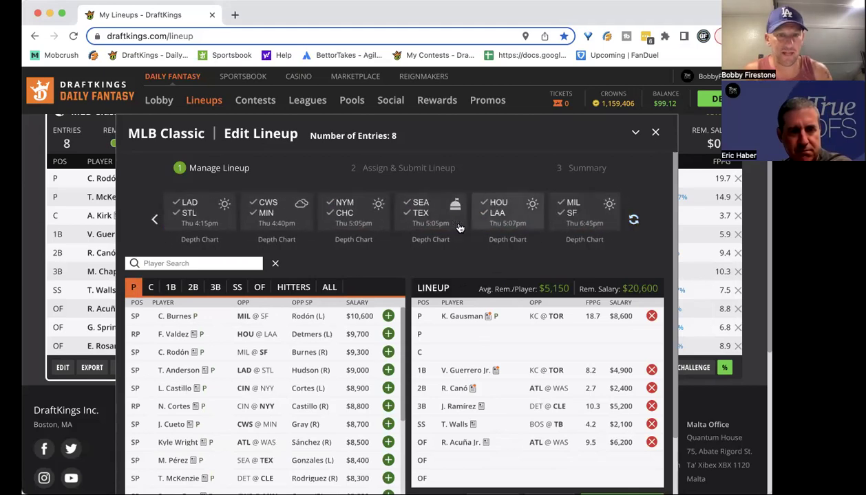
{"action": "left_click", "coordinate": [188, 216]}
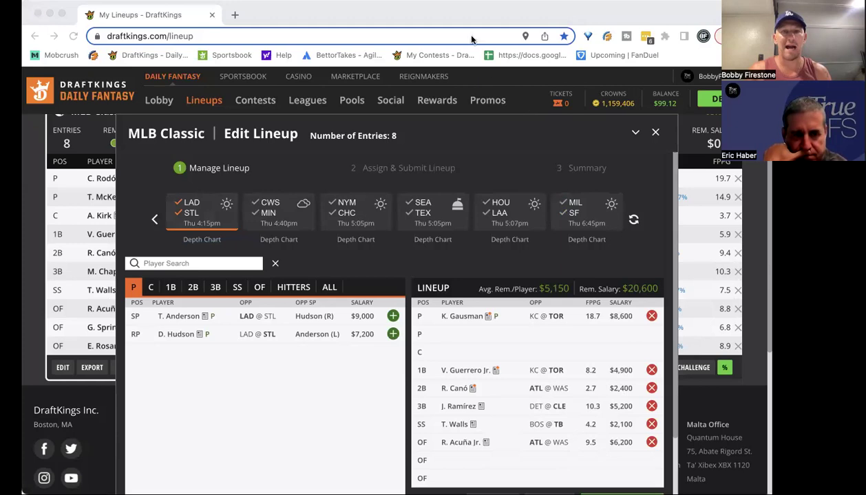
- Review Dakota Hudson's season summary and game log, and close his player card
{"action": "left_click", "coordinate": [559, 16]}
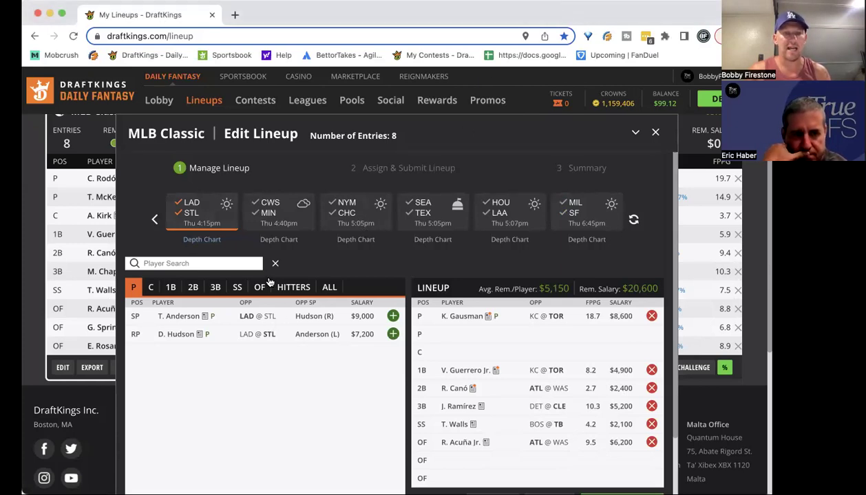
{"action": "left_click", "coordinate": [177, 334]}
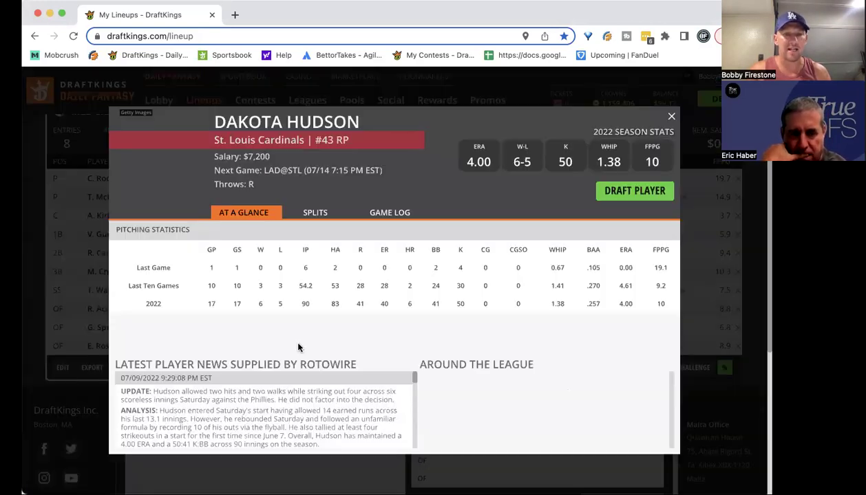
{"action": "left_click", "coordinate": [380, 214]}
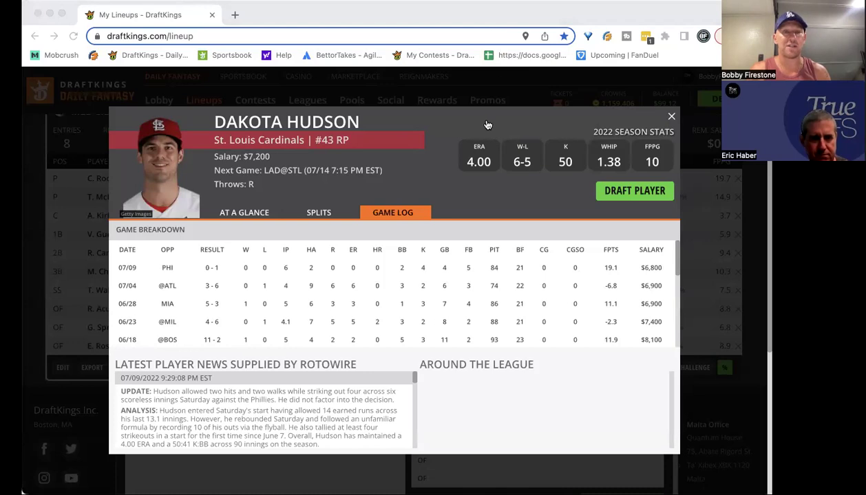
{"action": "left_click", "coordinate": [671, 117]}
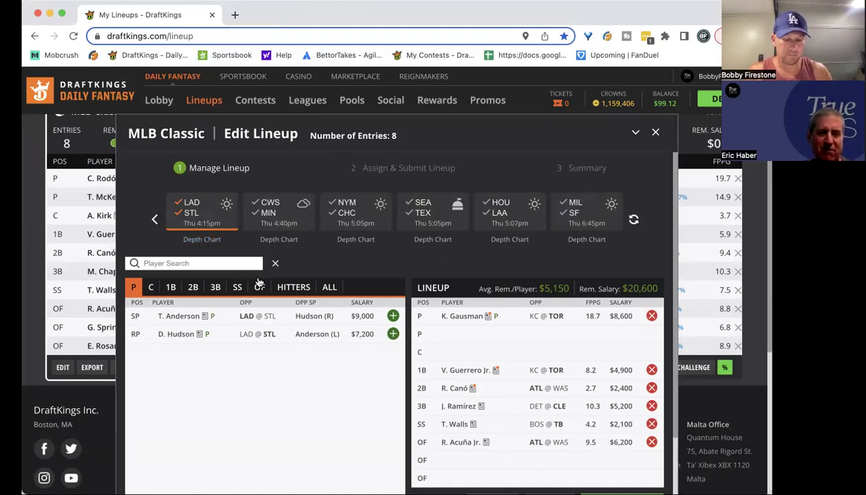
- Look through the LAD @ STL hitters by position, from catchers and infielders to outfielders
{"action": "left_click", "coordinate": [152, 289]}
{"action": "left_click", "coordinate": [173, 289]}
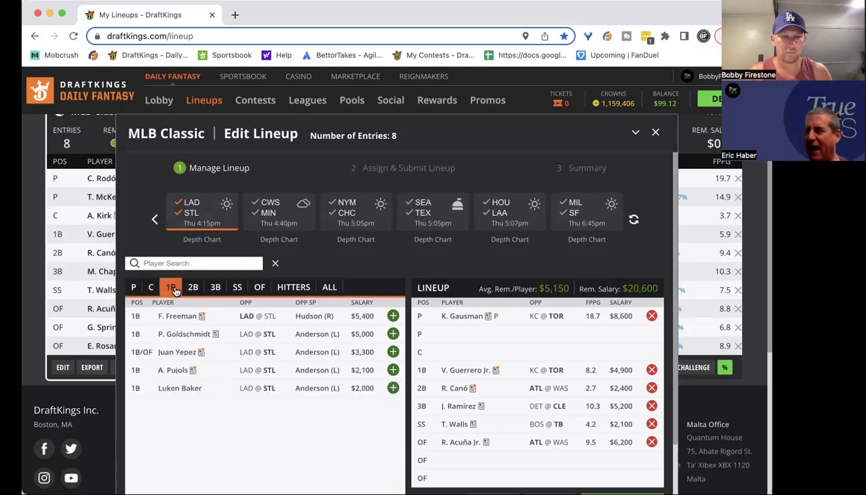
{"action": "left_click", "coordinate": [215, 289]}
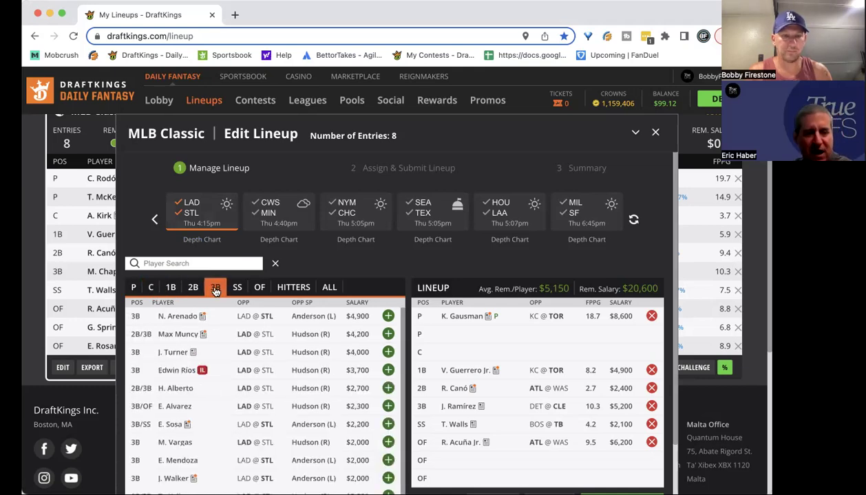
{"action": "left_click", "coordinate": [194, 289]}
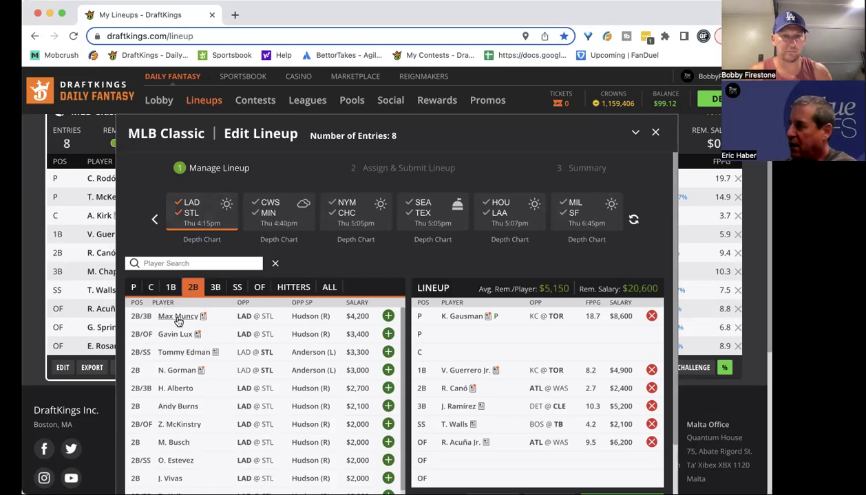
{"action": "left_click", "coordinate": [243, 289]}
{"action": "left_click", "coordinate": [256, 288]}
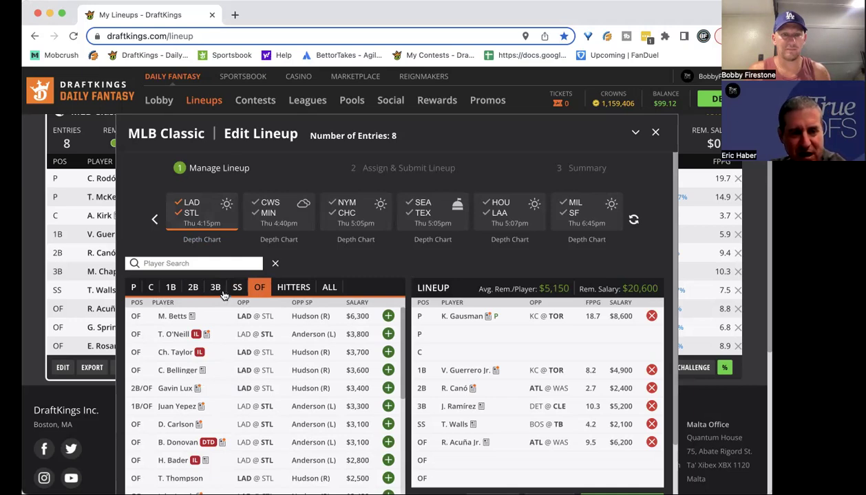
- Return to the LAD @ STL pitchers, review Tyler Anderson's season summary and game log, and close his player card
{"action": "left_click", "coordinate": [132, 287]}
{"action": "left_click", "coordinate": [181, 317]}
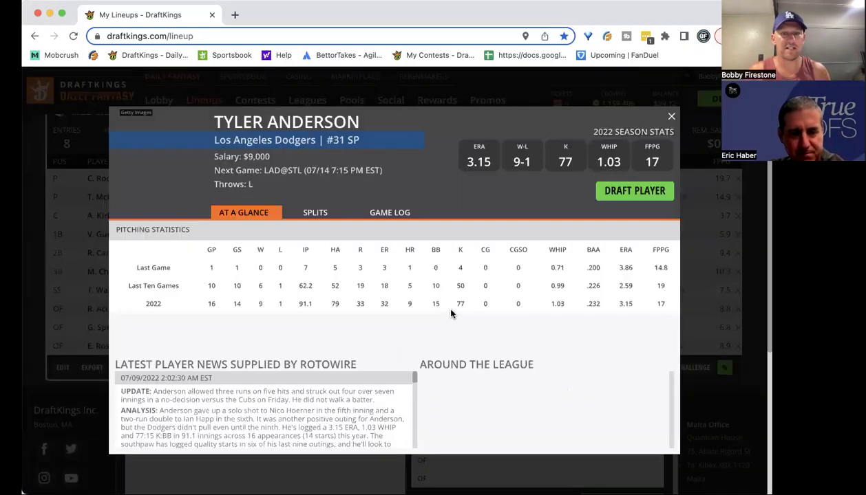
{"action": "left_click", "coordinate": [386, 213]}
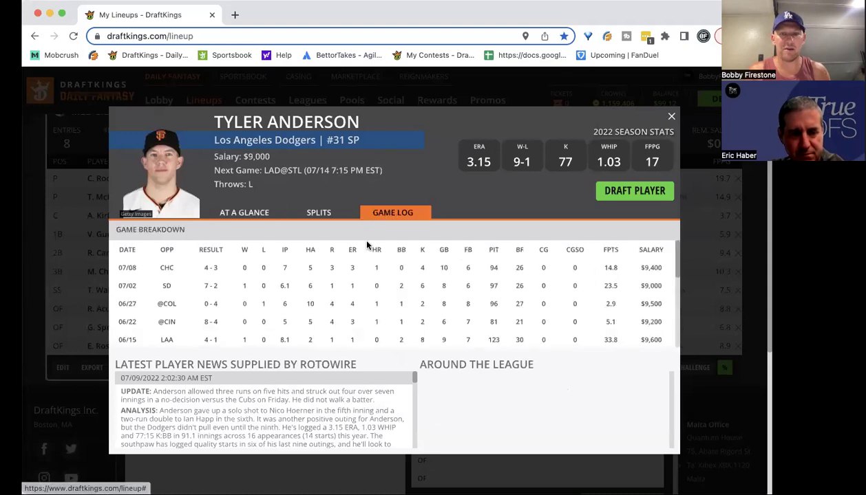
{"action": "left_click", "coordinate": [669, 119]}
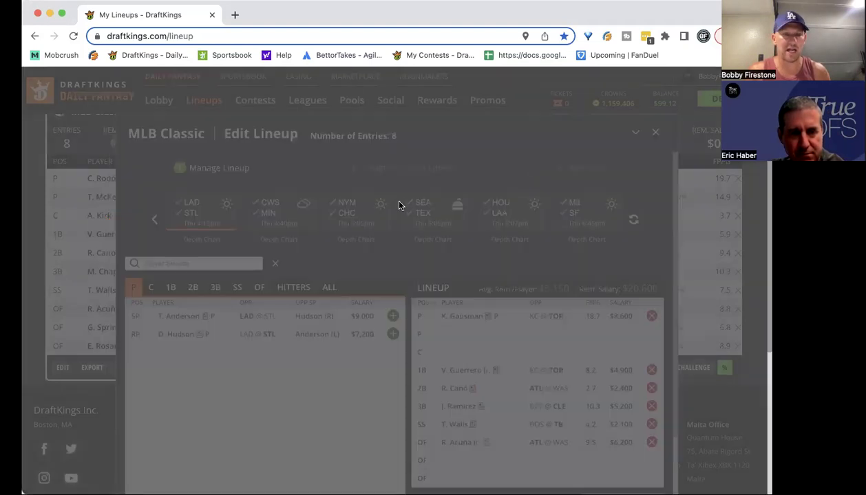
- Clear LAD @ STL from the game filter and list the pitchers of CWS @ MIN
{"action": "left_click", "coordinate": [179, 214]}
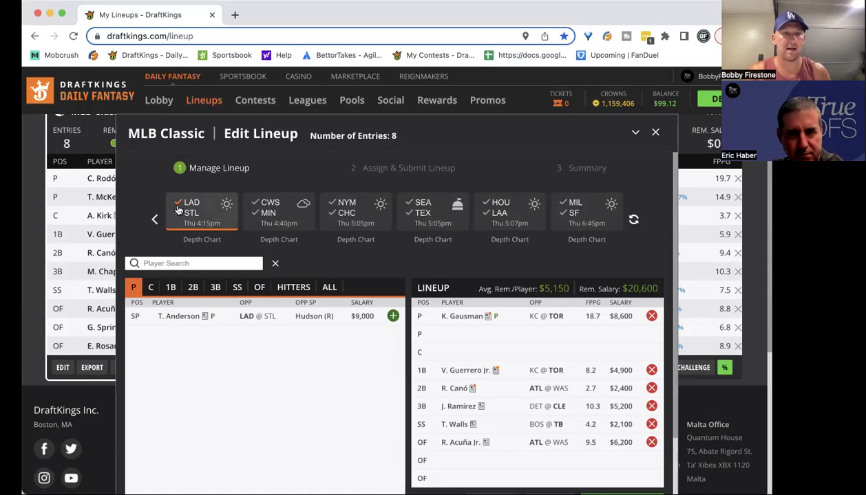
{"action": "left_click", "coordinate": [178, 203]}
{"action": "left_click", "coordinate": [254, 204]}
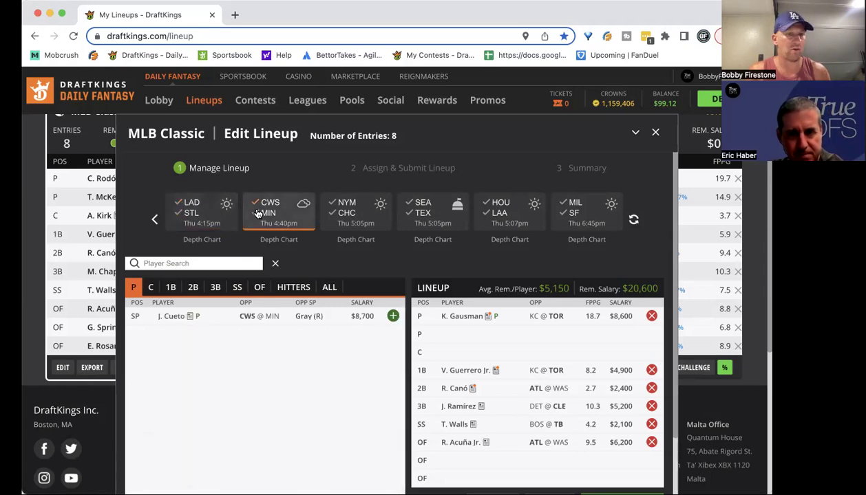
{"action": "left_click", "coordinate": [256, 214]}
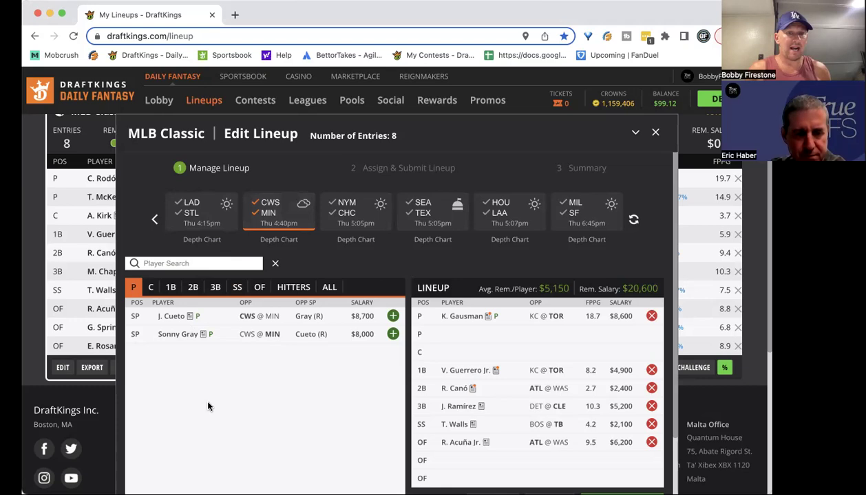
- Review Sonny Gray's game log and close his player card
{"action": "left_click", "coordinate": [165, 335]}
{"action": "left_click", "coordinate": [405, 214]}
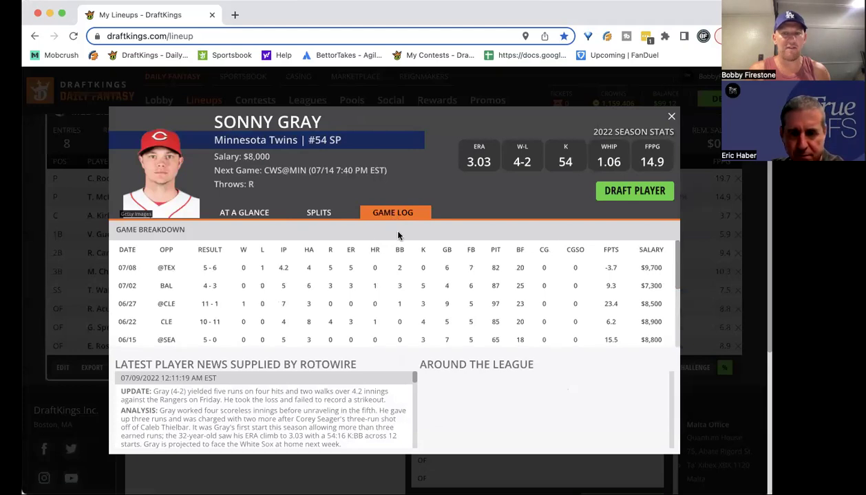
{"action": "scroll", "coordinate": [367, 276], "scroll_direction": "down", "scroll_amount": 3}
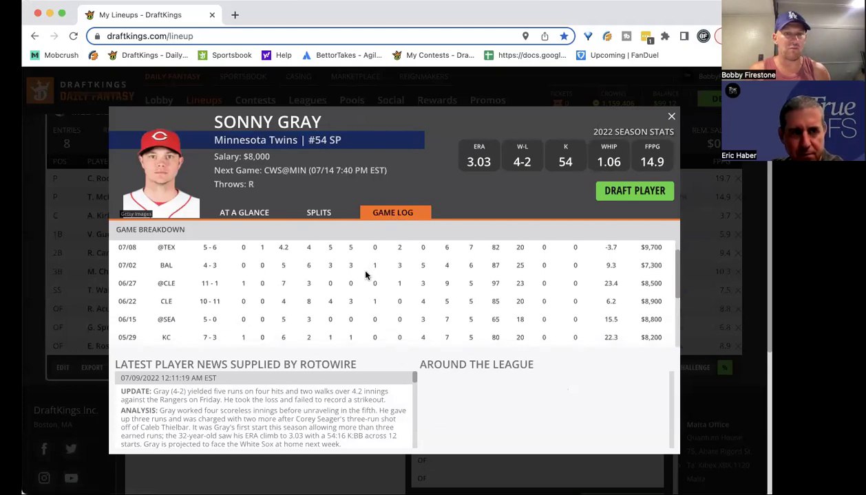
{"action": "scroll", "coordinate": [367, 275], "scroll_direction": "up", "scroll_amount": 3}
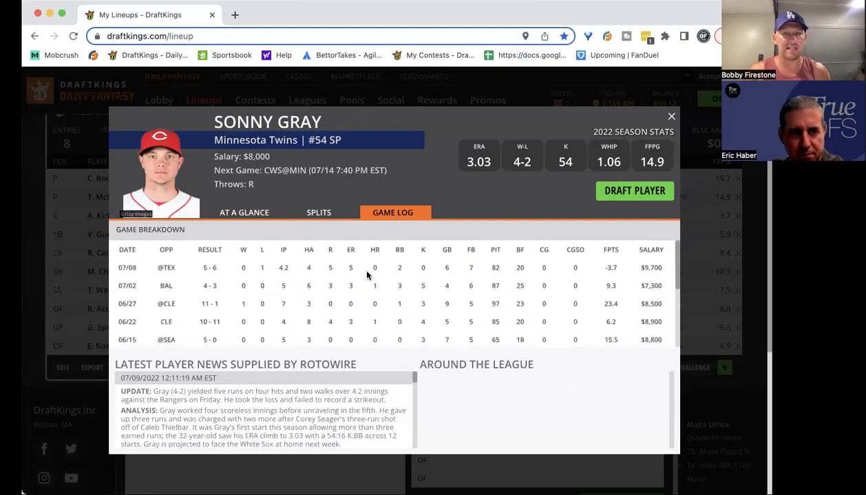
{"action": "left_click", "coordinate": [669, 117]}
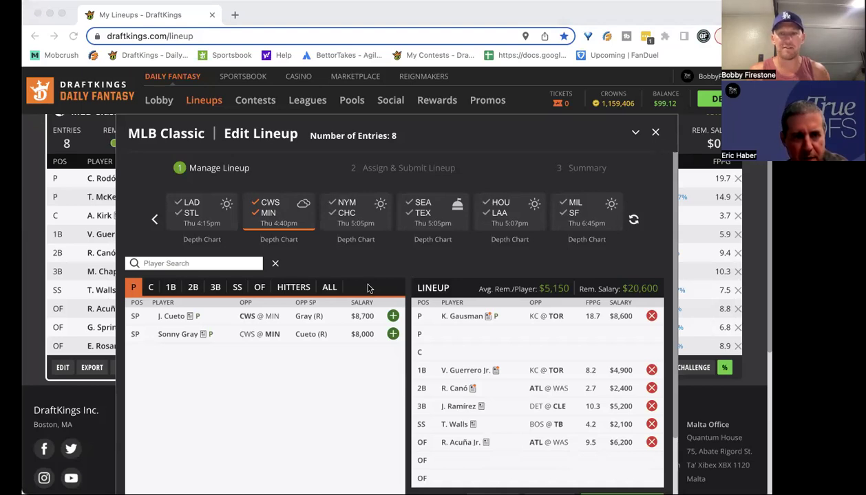
- List the White Sox first basemen only, review José Abreu's game log, and close his player card
{"action": "left_click", "coordinate": [269, 15]}
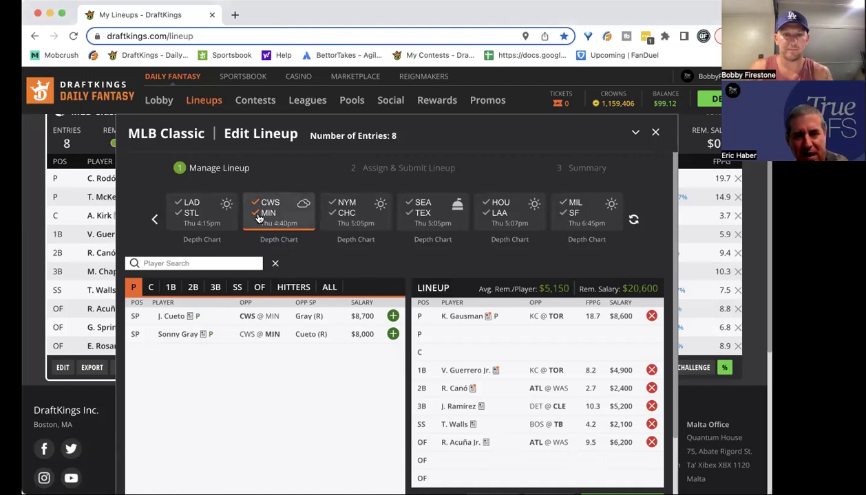
{"action": "left_click", "coordinate": [171, 287]}
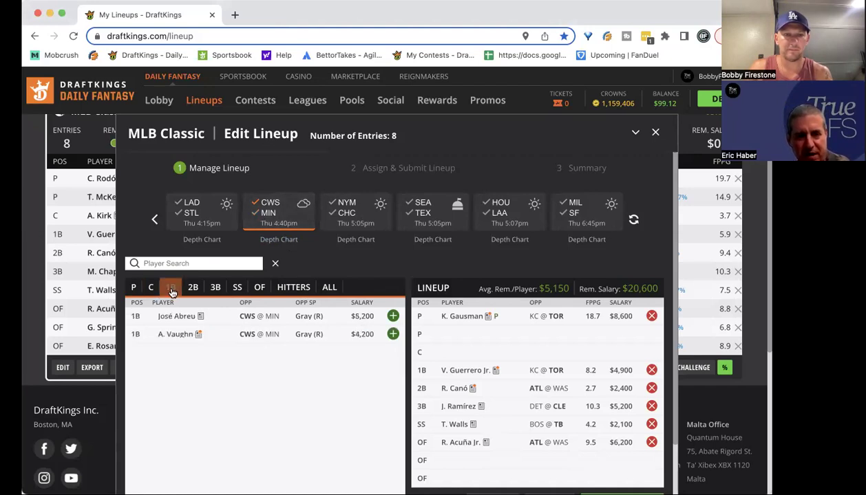
{"action": "left_click", "coordinate": [177, 316]}
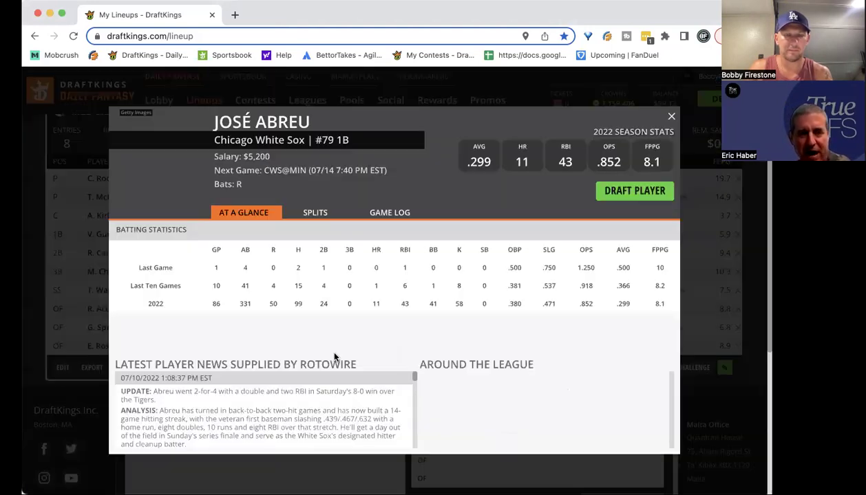
{"action": "left_click", "coordinate": [394, 215]}
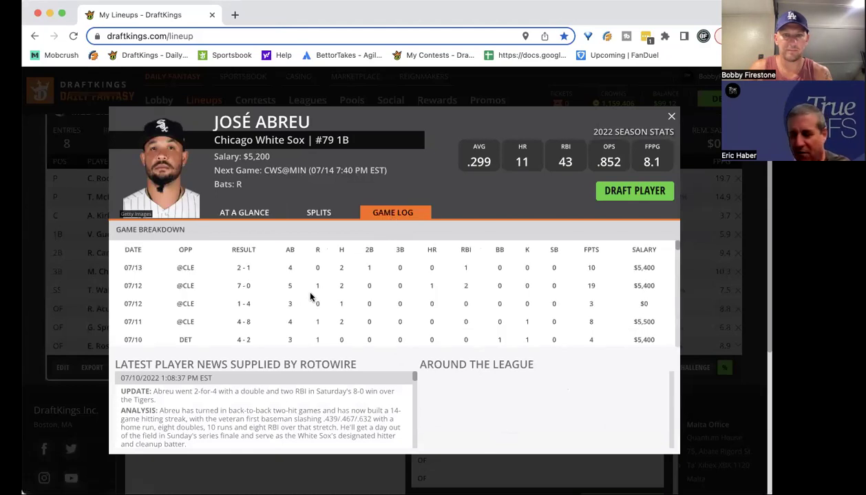
{"action": "scroll", "coordinate": [348, 297], "scroll_direction": "down", "scroll_amount": 5}
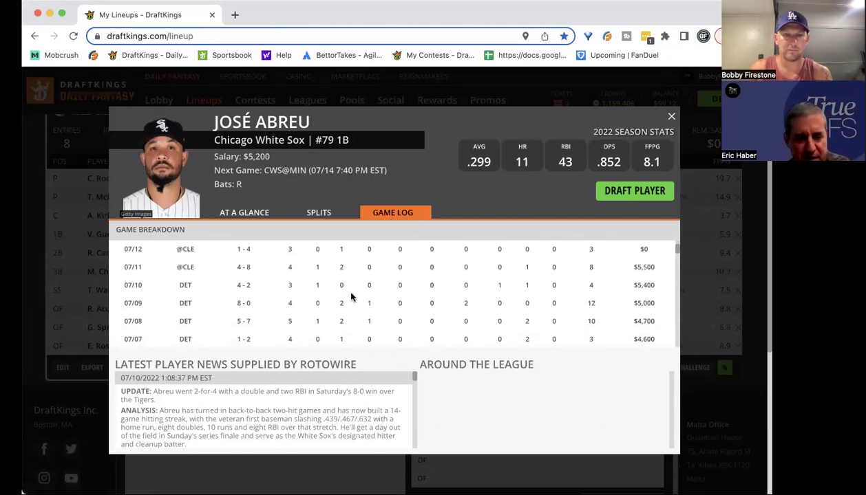
{"action": "scroll", "coordinate": [350, 297], "scroll_direction": "down", "scroll_amount": 2}
{"action": "scroll", "coordinate": [355, 299], "scroll_direction": "down", "scroll_amount": 3}
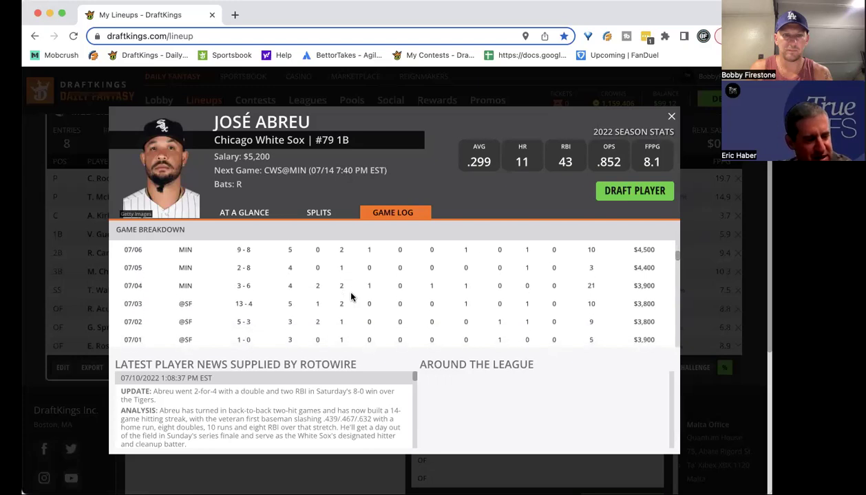
{"action": "scroll", "coordinate": [373, 298], "scroll_direction": "up", "scroll_amount": 10}
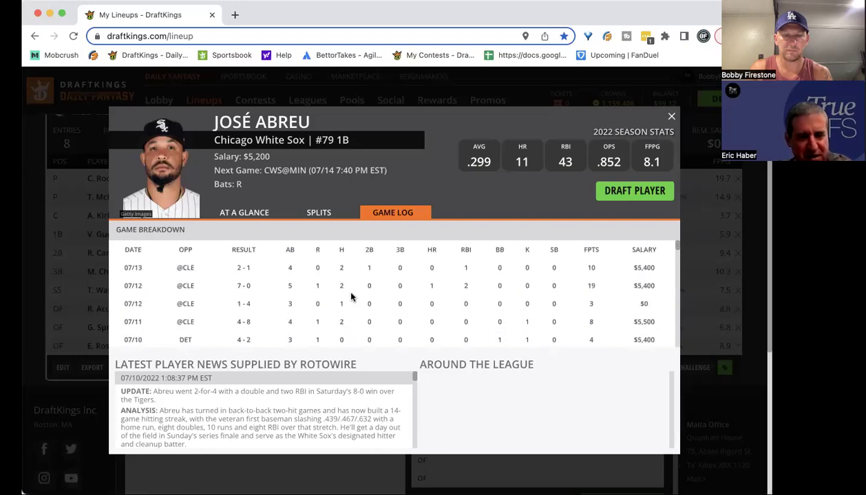
{"action": "left_click", "coordinate": [671, 116]}
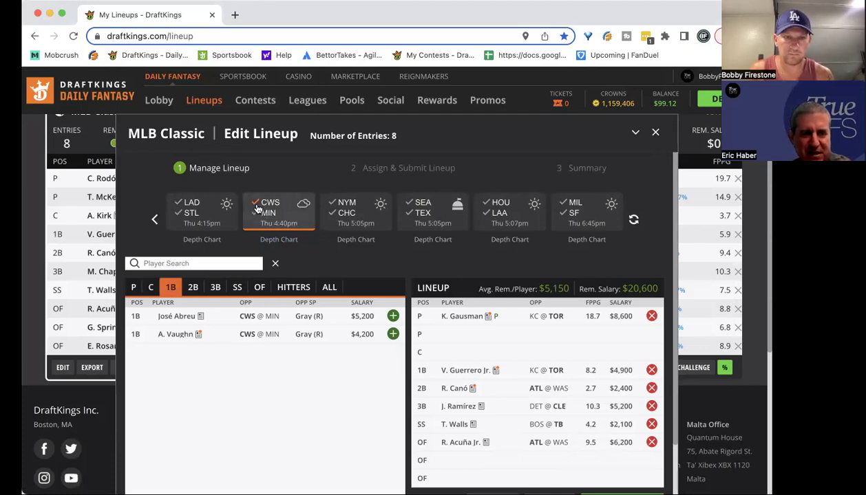
- Switch the team filter to Minnesota, look at its first basemen, and return to the pitchers
{"action": "left_click", "coordinate": [256, 213]}
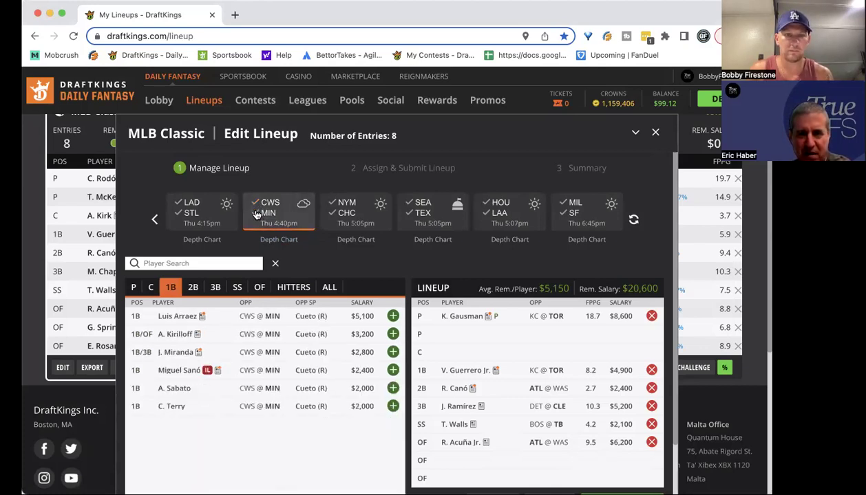
{"action": "left_click", "coordinate": [138, 286]}
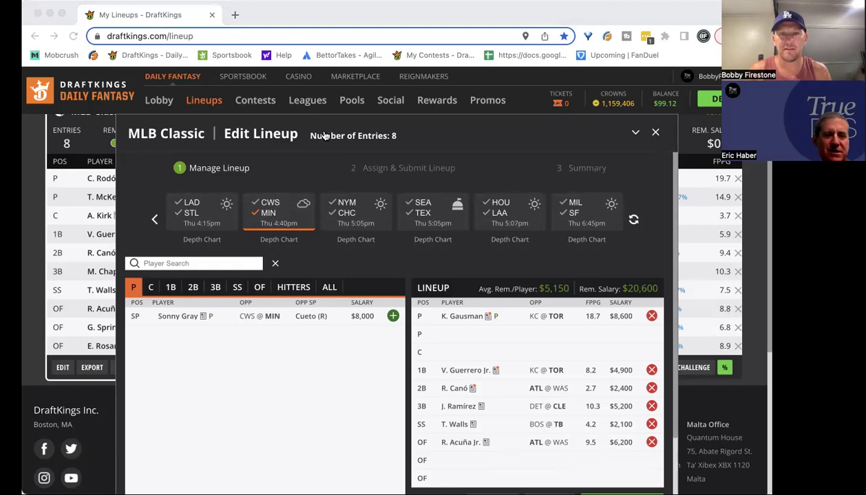
{"action": "left_click", "coordinate": [270, 8]}
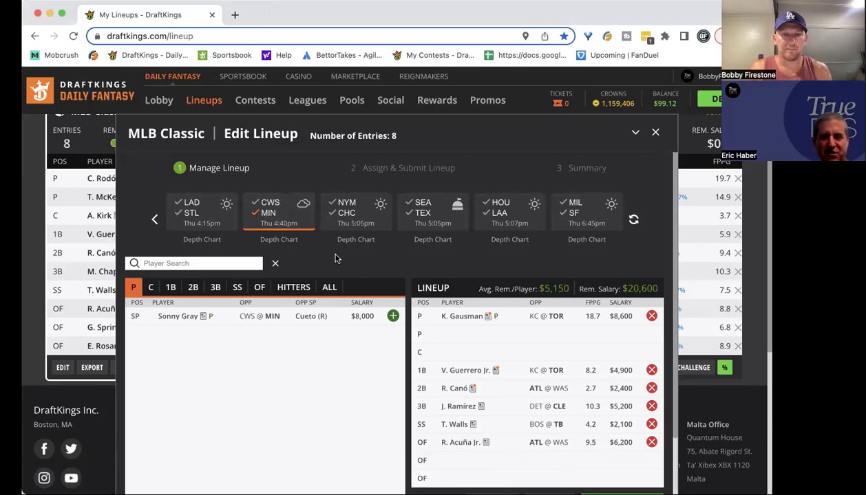
- Add the White Sox back to the team filter, review Johnny Cueto's game log, and close his player card
{"action": "left_click", "coordinate": [266, 206]}
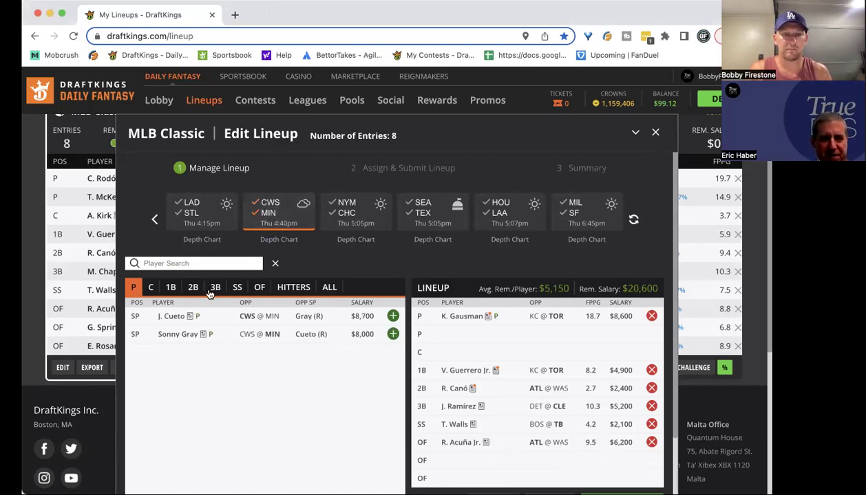
{"action": "left_click", "coordinate": [171, 316]}
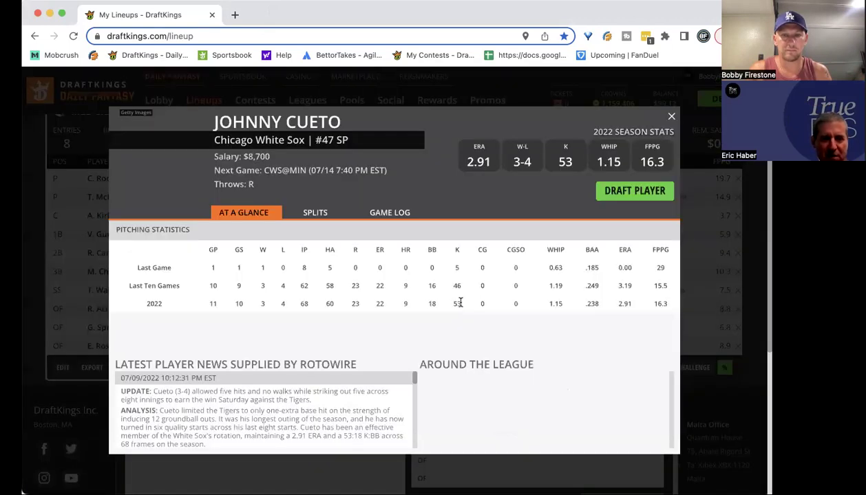
{"action": "left_click", "coordinate": [392, 213]}
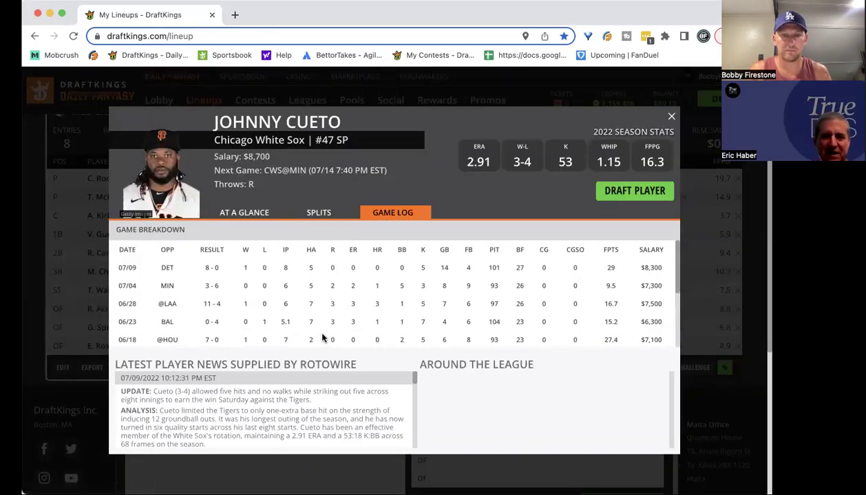
{"action": "scroll", "coordinate": [408, 305], "scroll_direction": "down", "scroll_amount": 2}
{"action": "scroll", "coordinate": [408, 305], "scroll_direction": "down", "scroll_amount": 1}
{"action": "scroll", "coordinate": [408, 305], "scroll_direction": "down", "scroll_amount": 2}
{"action": "scroll", "coordinate": [408, 305], "scroll_direction": "up", "scroll_amount": 5}
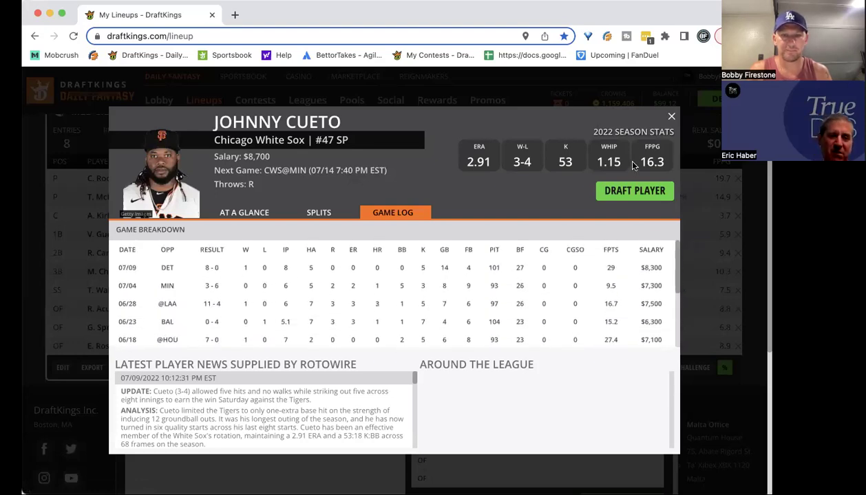
{"action": "left_click", "coordinate": [669, 119]}
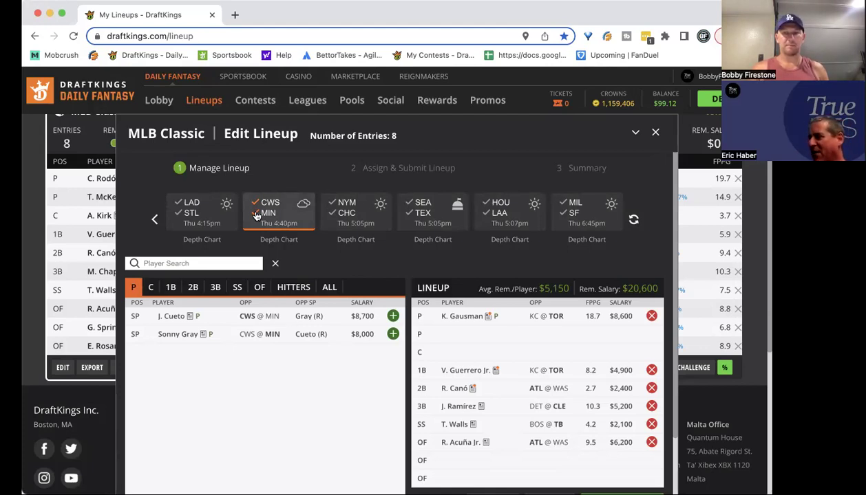
- Clear CWS @ MIN from the game filter and list the pitchers of NYM @ CHC
{"action": "left_click", "coordinate": [256, 215]}
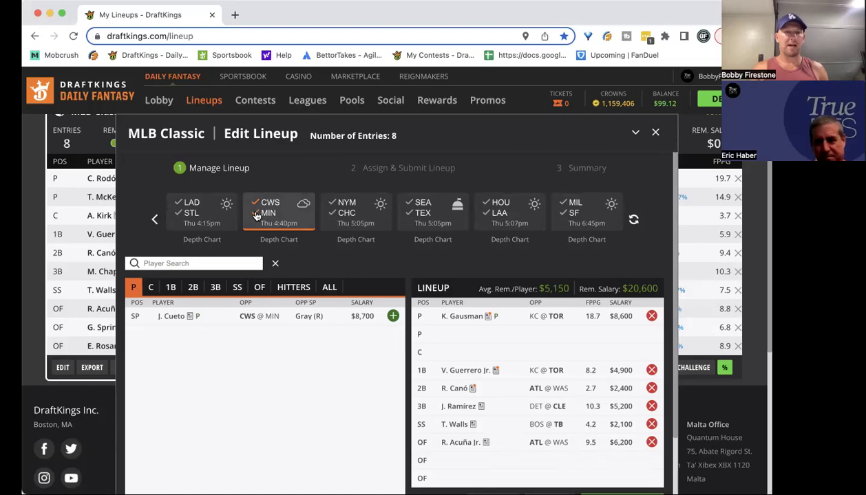
{"action": "left_click", "coordinate": [256, 211]}
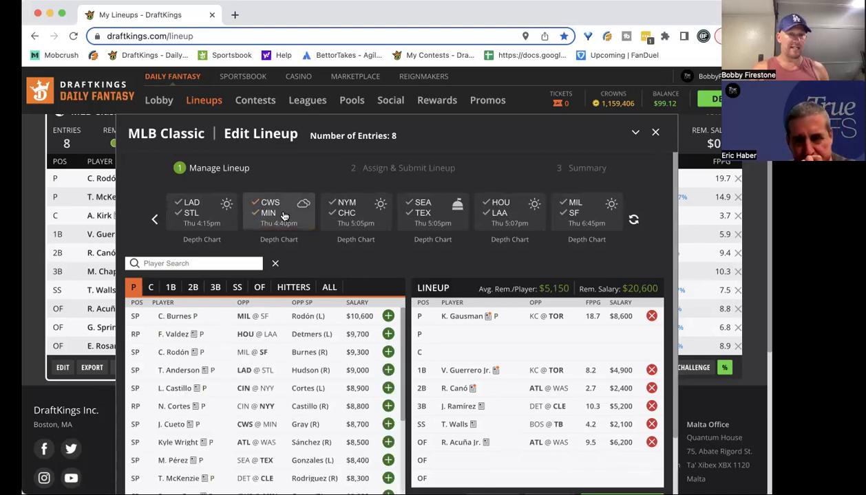
{"action": "left_click", "coordinate": [256, 215]}
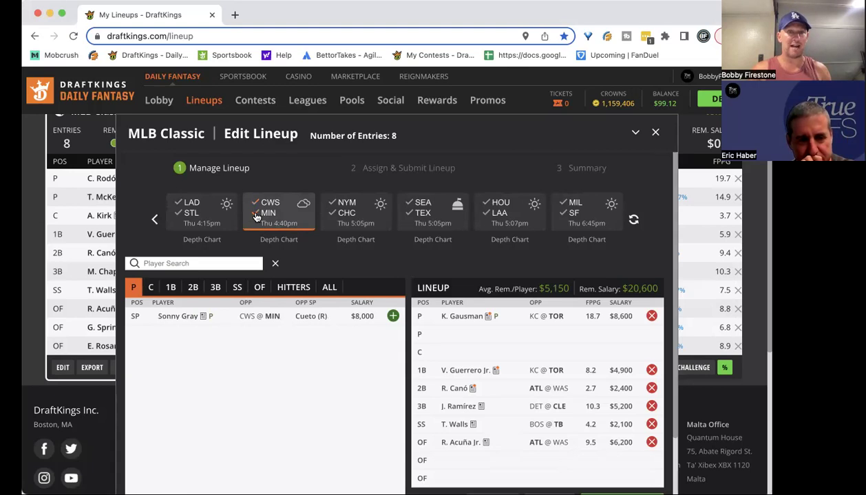
{"action": "left_click", "coordinate": [256, 217]}
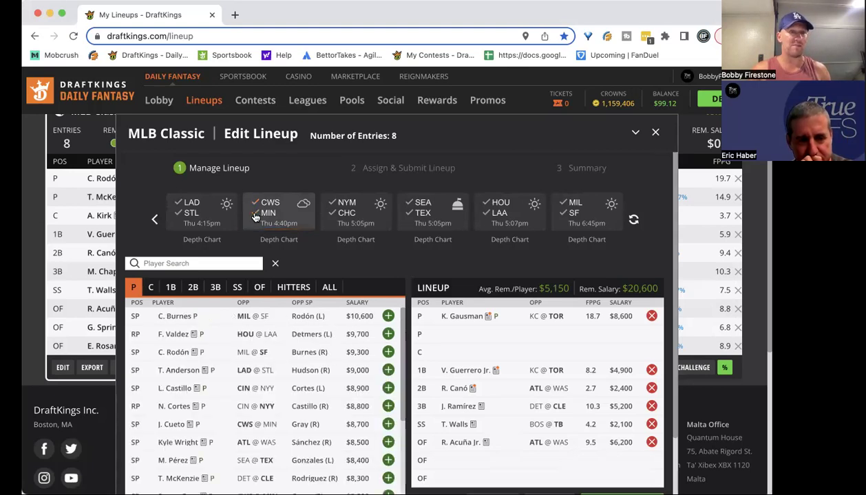
{"action": "left_click", "coordinate": [346, 210]}
{"action": "left_click", "coordinate": [344, 214]}
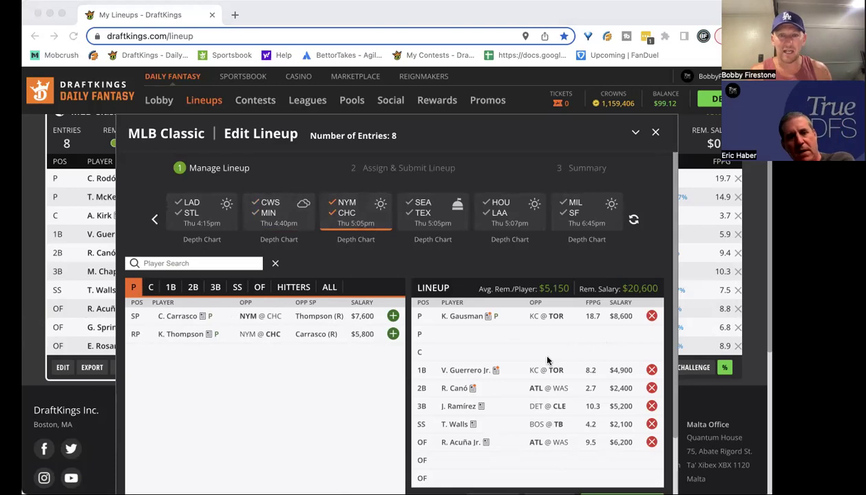
- Review Carlos Carrasco's game log back to his May starts and close his player card
{"action": "left_click", "coordinate": [267, 16]}
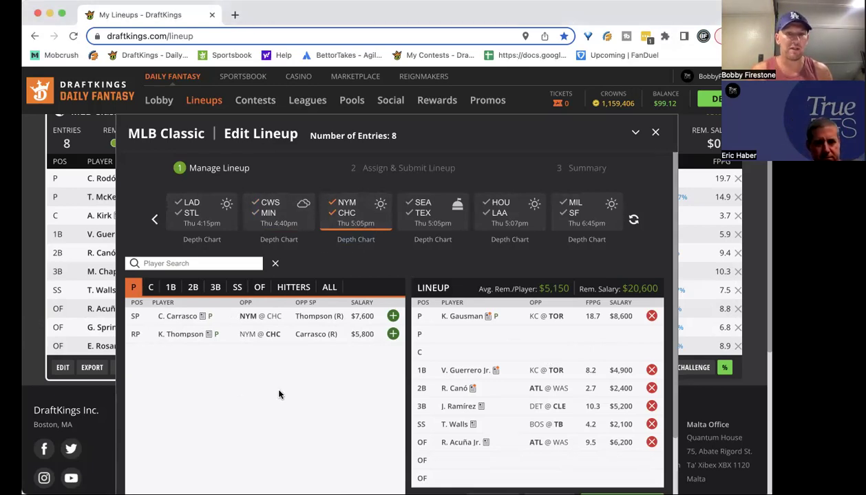
{"action": "left_click", "coordinate": [186, 316]}
{"action": "left_click", "coordinate": [411, 212]}
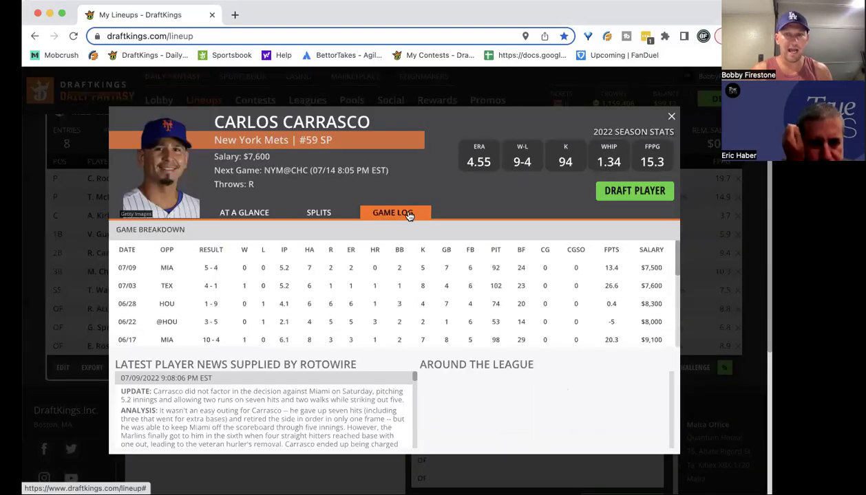
{"action": "scroll", "coordinate": [421, 283], "scroll_direction": "down", "scroll_amount": 10}
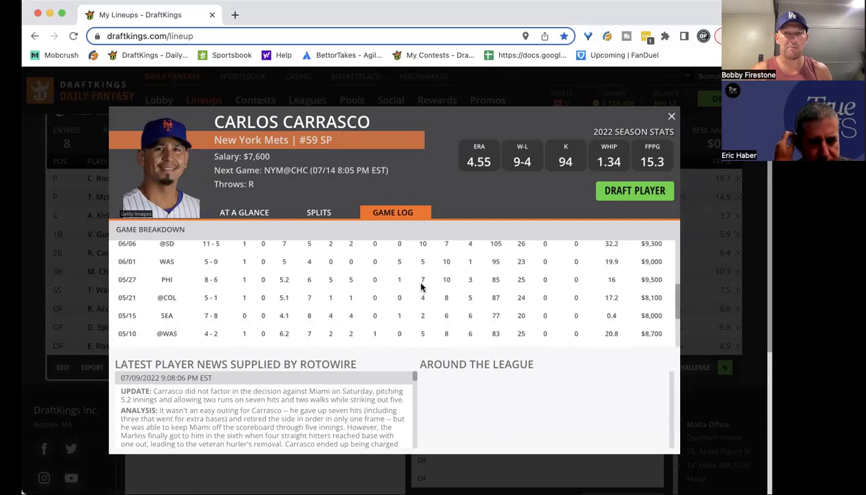
{"action": "scroll", "coordinate": [422, 283], "scroll_direction": "up", "scroll_amount": 10}
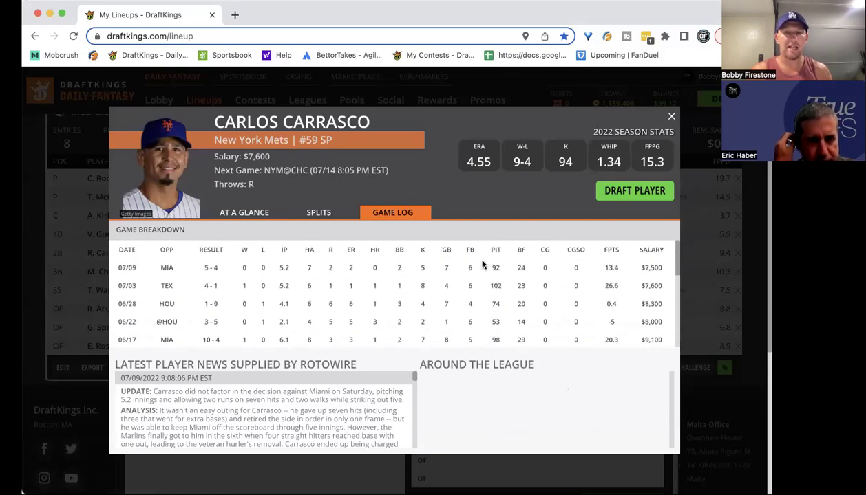
{"action": "left_click", "coordinate": [671, 116]}
- Review Keegan Thompson's game log back to his early June starts and close his player card
{"action": "left_click", "coordinate": [193, 334]}
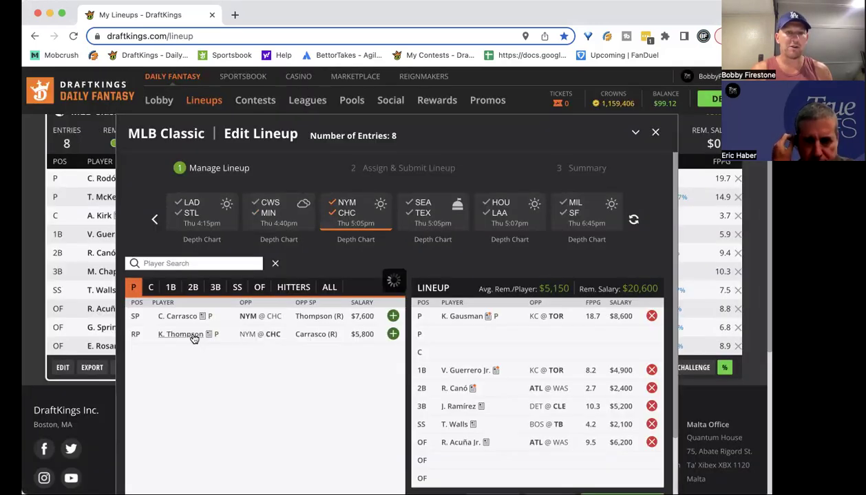
{"action": "left_click", "coordinate": [394, 215]}
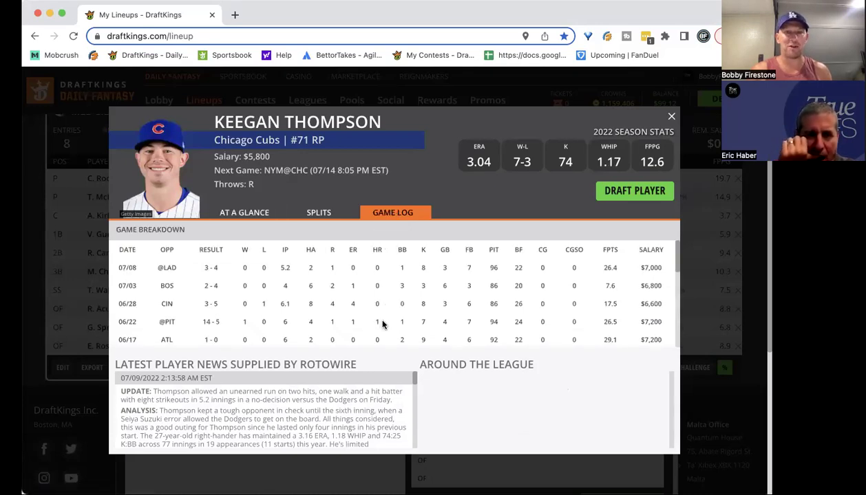
{"action": "scroll", "coordinate": [383, 325], "scroll_direction": "down", "scroll_amount": 1}
{"action": "scroll", "coordinate": [382, 324], "scroll_direction": "down", "scroll_amount": 1}
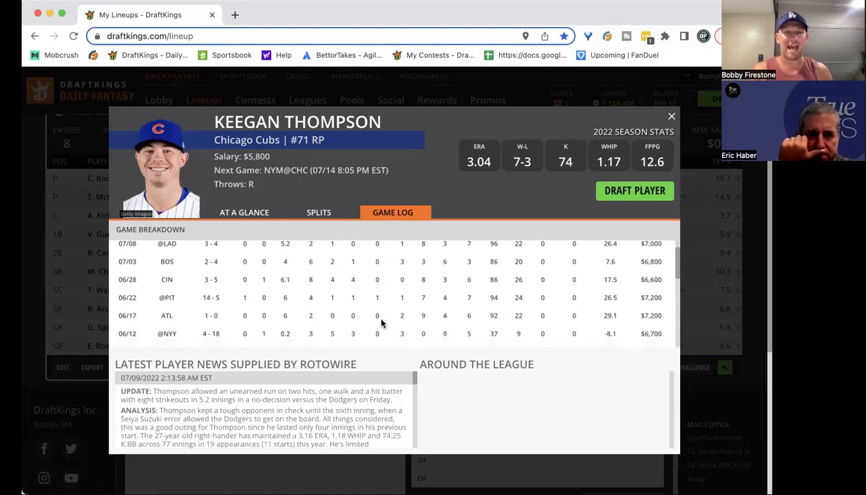
{"action": "scroll", "coordinate": [381, 324], "scroll_direction": "up", "scroll_amount": 2}
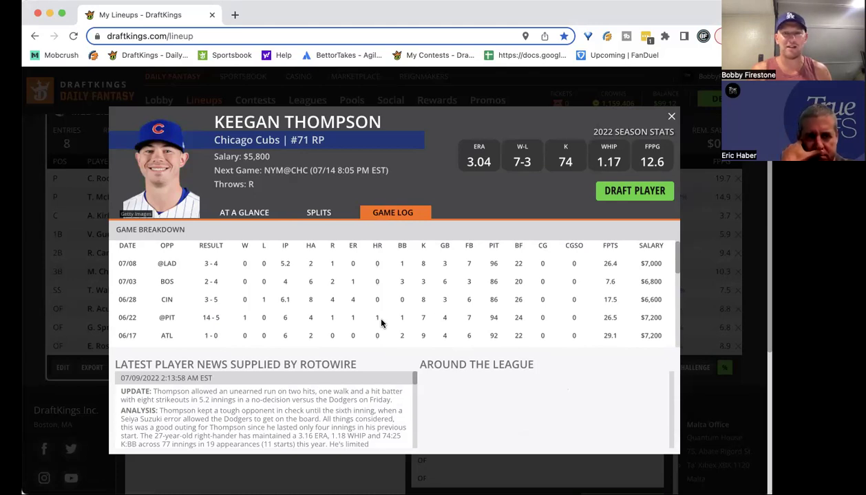
{"action": "scroll", "coordinate": [382, 323], "scroll_direction": "down", "scroll_amount": 2}
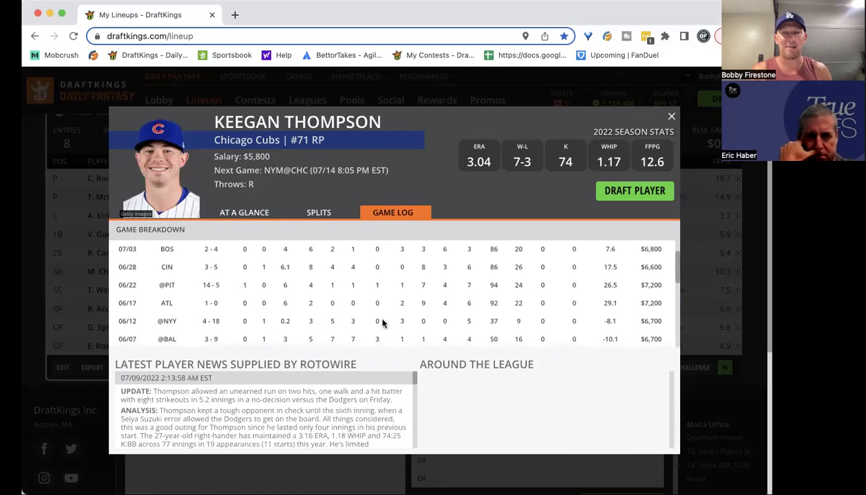
{"action": "scroll", "coordinate": [383, 323], "scroll_direction": "down", "scroll_amount": 1}
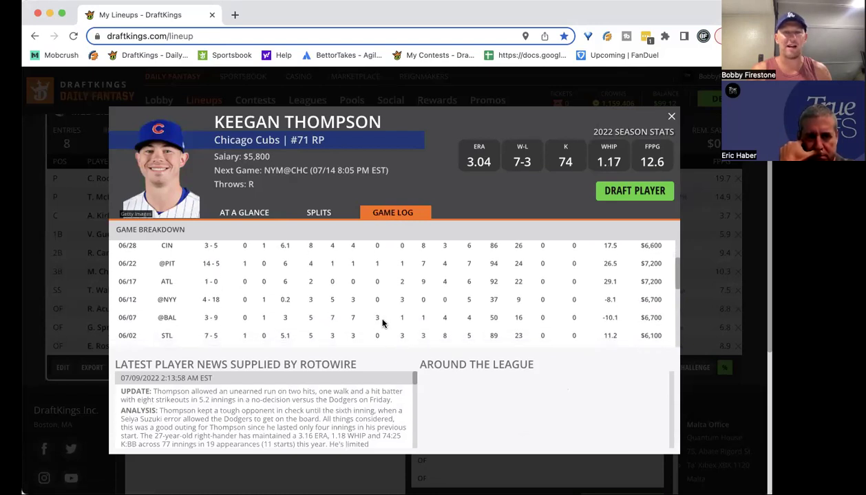
{"action": "scroll", "coordinate": [389, 318], "scroll_direction": "up", "scroll_amount": 1}
{"action": "scroll", "coordinate": [398, 317], "scroll_direction": "up", "scroll_amount": 3}
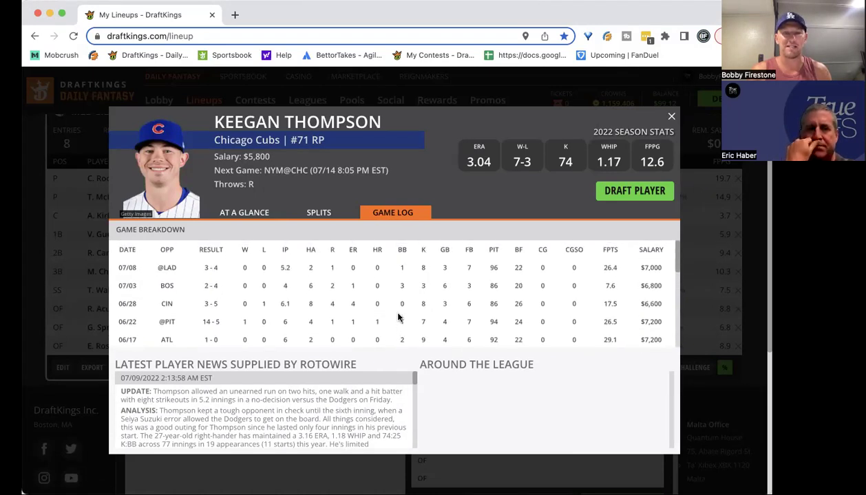
{"action": "scroll", "coordinate": [398, 316], "scroll_direction": "up", "scroll_amount": 1}
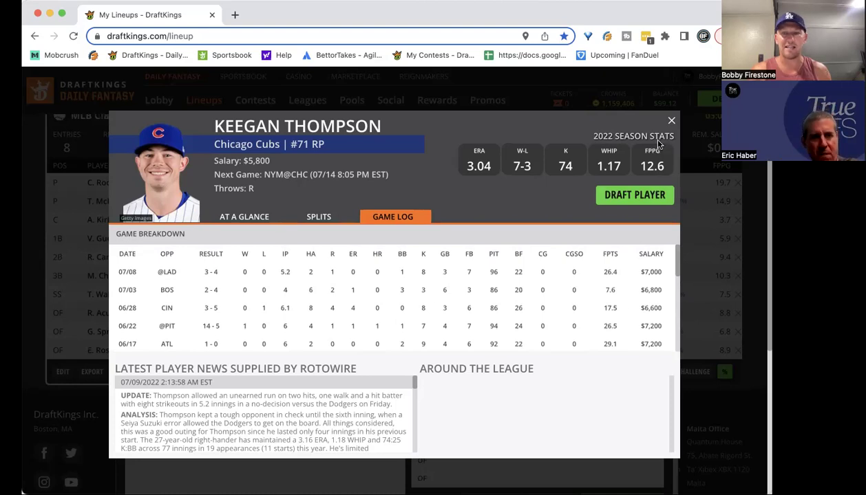
{"action": "left_click", "coordinate": [671, 124]}
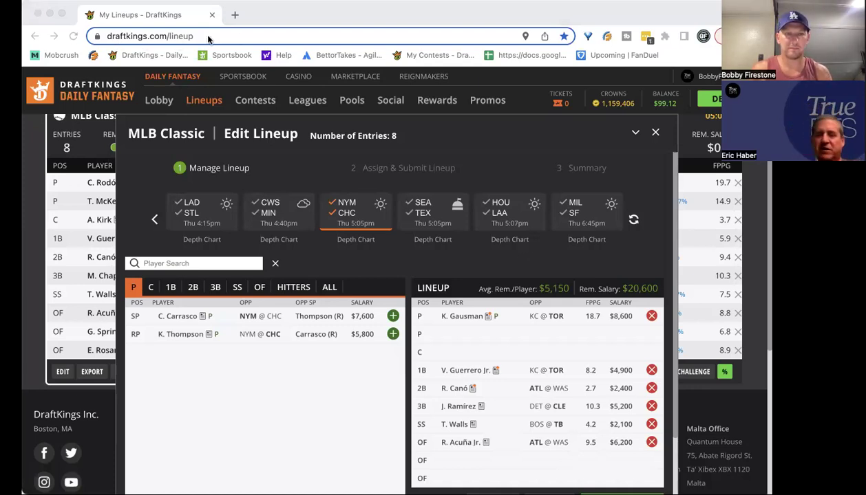
- Reopen Keegan Thompson's player card, check his most recent starts in the game log, and close it
{"action": "left_click", "coordinate": [158, 17]}
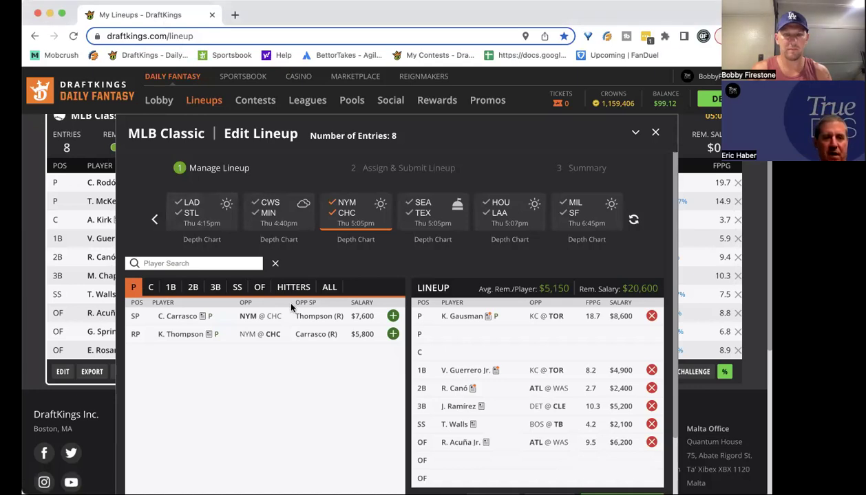
{"action": "left_click", "coordinate": [181, 335]}
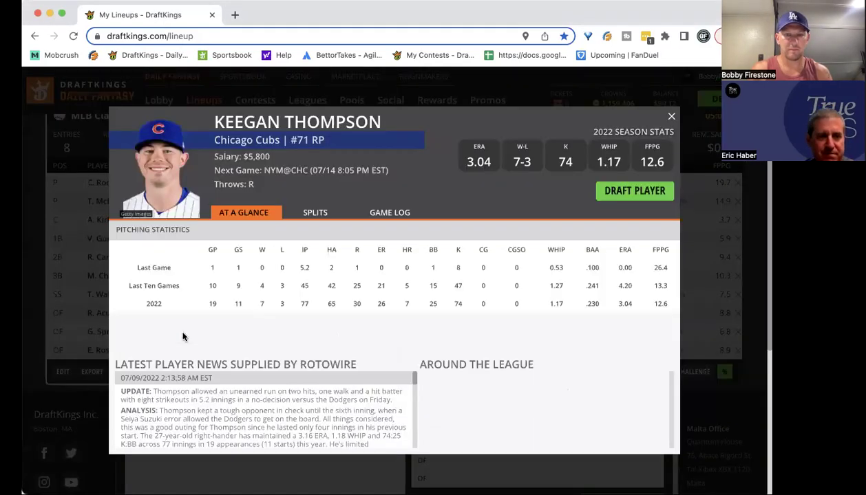
{"action": "left_click", "coordinate": [388, 213]}
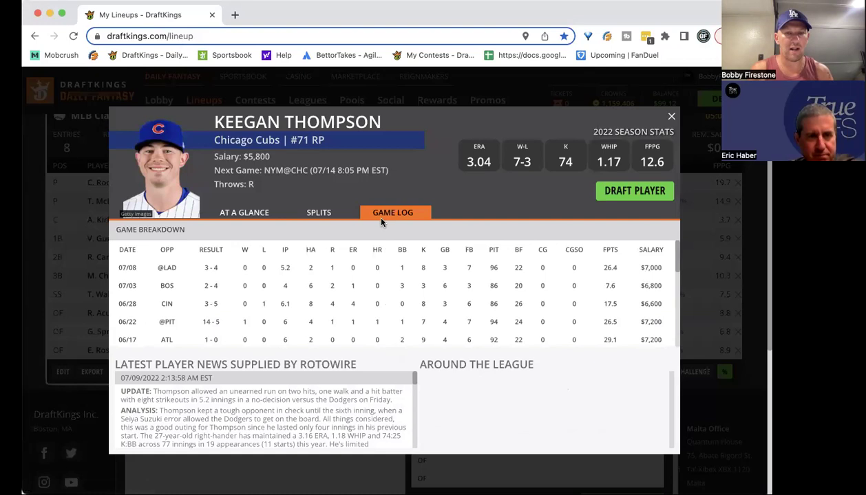
{"action": "left_click", "coordinate": [669, 119]}
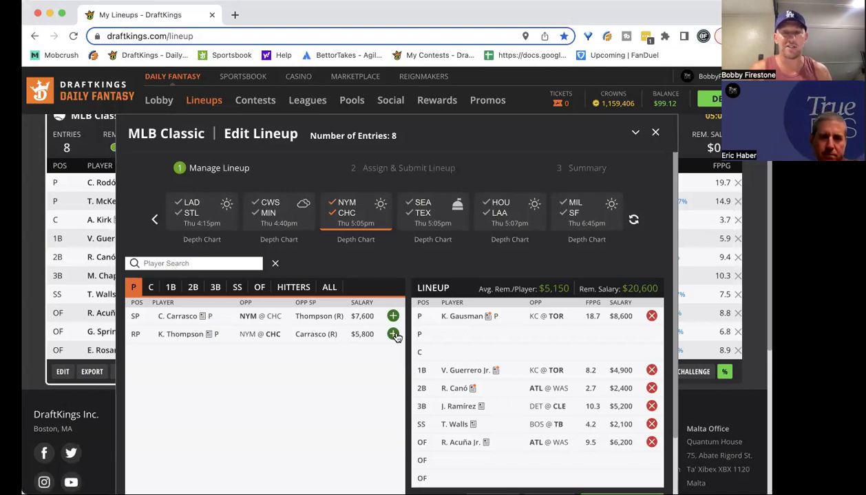
- Replace NYM @ CHC with SEA @ TEX in the game filter, look at its pitchers, and clear that game again
{"action": "left_click", "coordinate": [328, 206]}
{"action": "left_click", "coordinate": [407, 215]}
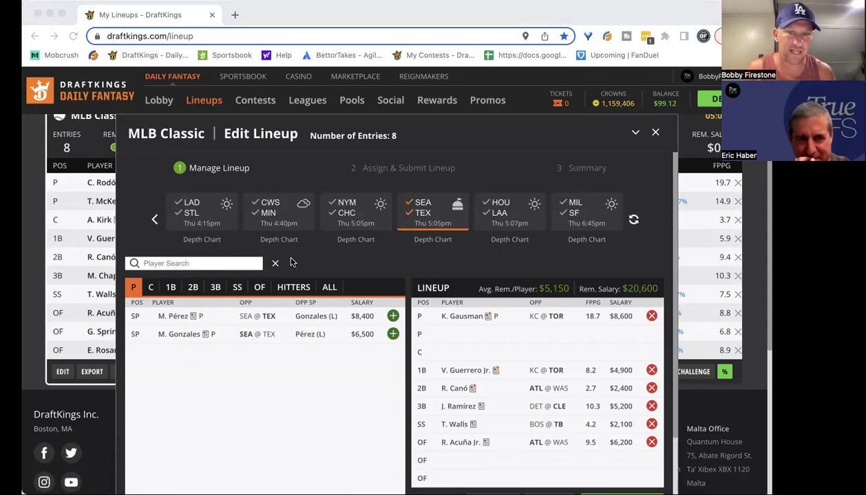
{"action": "left_click", "coordinate": [275, 17]}
{"action": "left_click", "coordinate": [423, 213]}
{"action": "left_click", "coordinate": [423, 214]}
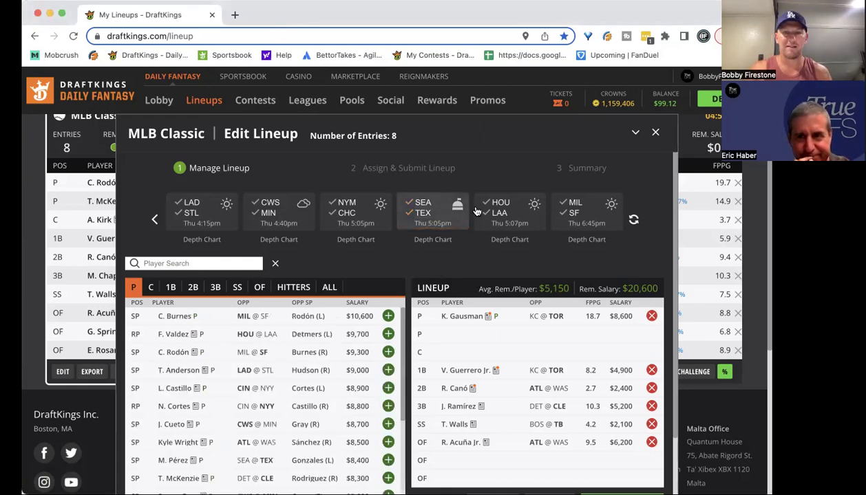
- Filter the player pool to HOU @ LAA to list that game's pitchers
{"action": "left_click", "coordinate": [494, 204]}
{"action": "left_click", "coordinate": [494, 214]}
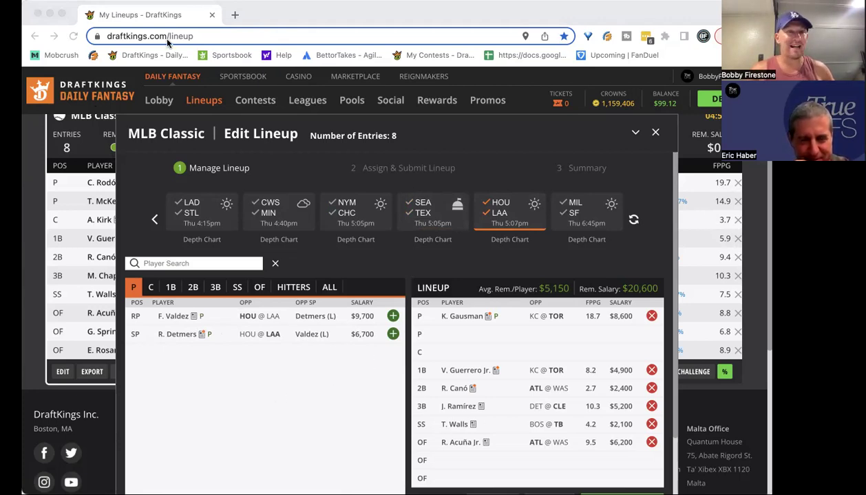
{"action": "left_click", "coordinate": [163, 15]}
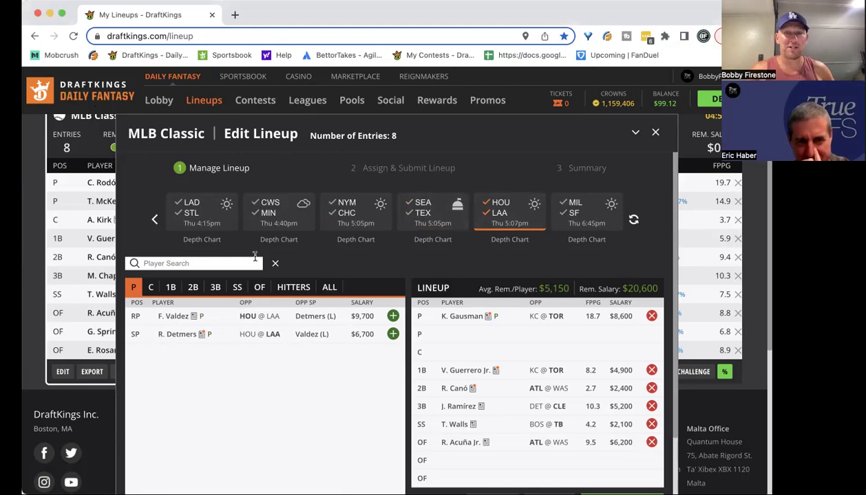
- Review Framber Valdez's game log back to his April starts and close his player card
{"action": "left_click", "coordinate": [168, 317]}
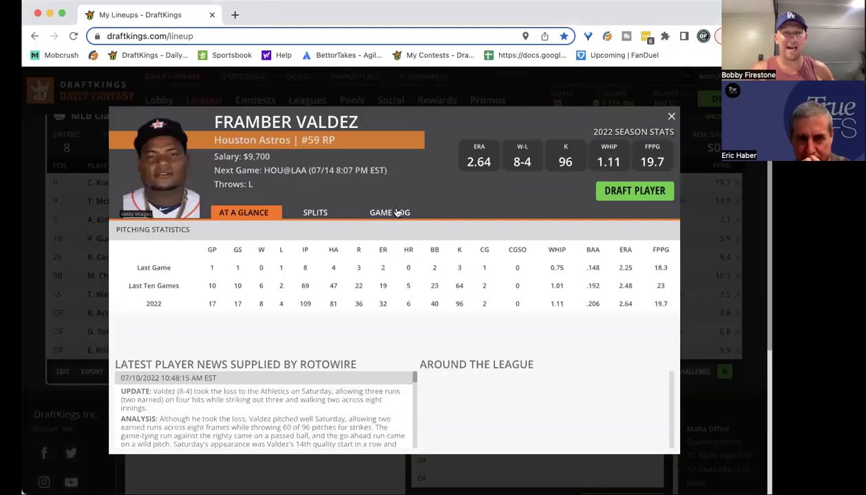
{"action": "left_click", "coordinate": [387, 214]}
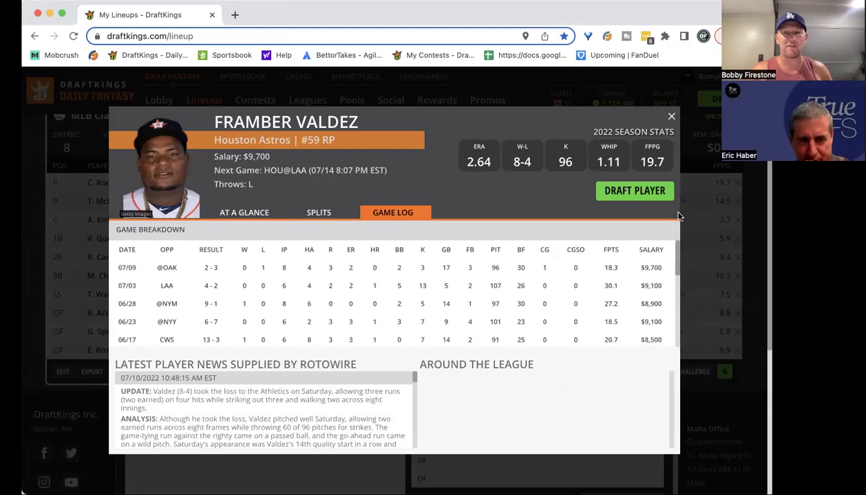
{"action": "scroll", "coordinate": [530, 262], "scroll_direction": "down", "scroll_amount": 1}
{"action": "scroll", "coordinate": [530, 262], "scroll_direction": "down", "scroll_amount": 5}
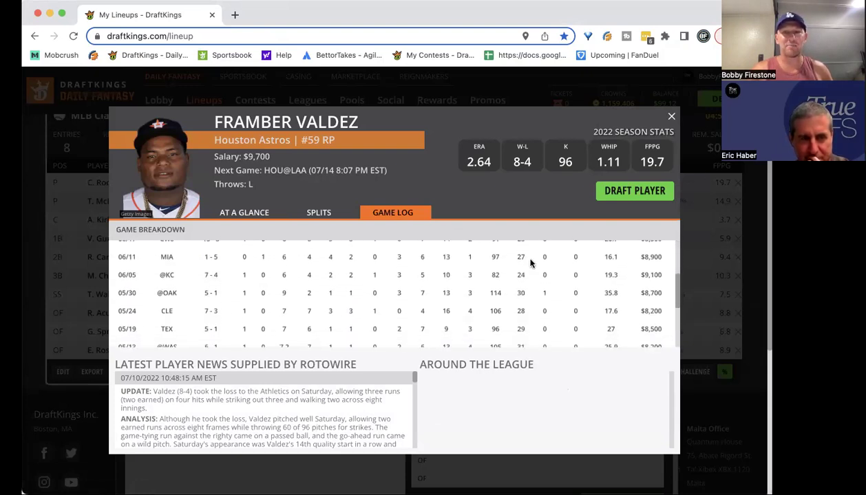
{"action": "scroll", "coordinate": [530, 262], "scroll_direction": "down", "scroll_amount": 4}
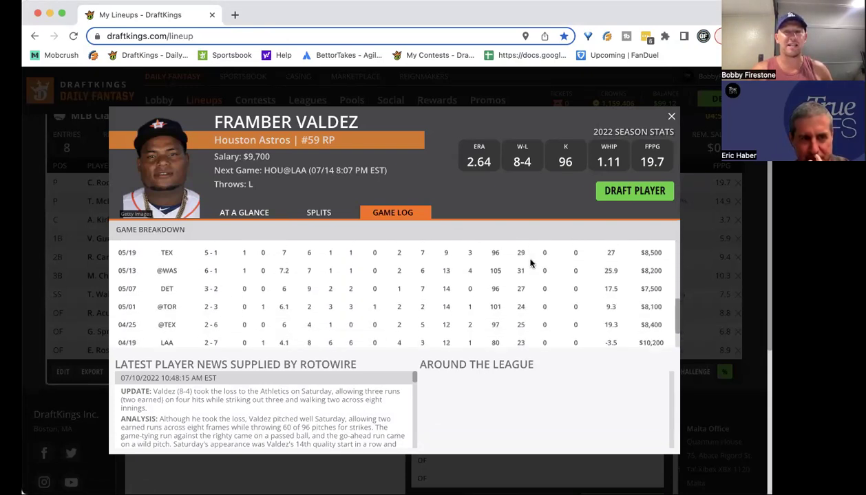
{"action": "scroll", "coordinate": [530, 263], "scroll_direction": "up", "scroll_amount": 3}
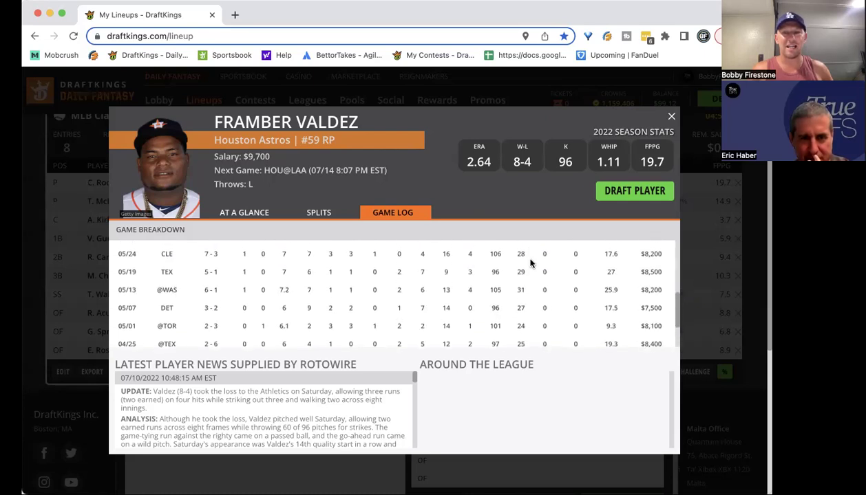
{"action": "scroll", "coordinate": [529, 262], "scroll_direction": "up", "scroll_amount": 5}
{"action": "scroll", "coordinate": [532, 264], "scroll_direction": "up", "scroll_amount": 2}
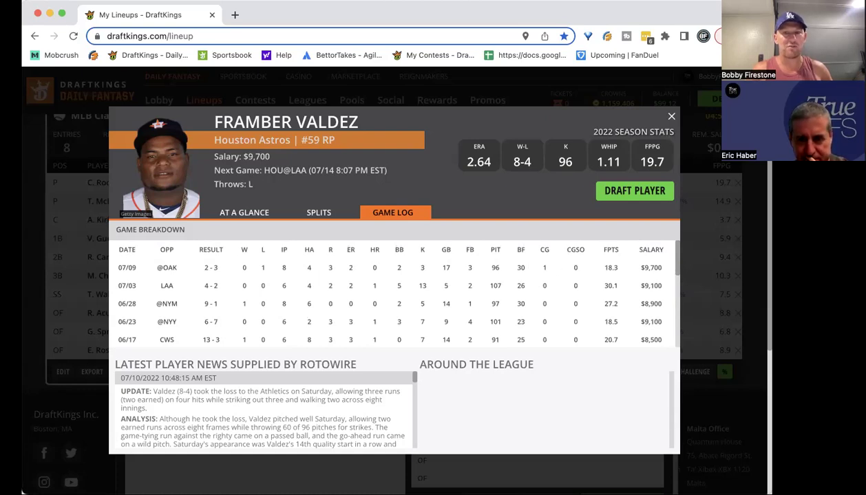
{"action": "left_click", "coordinate": [671, 117]}
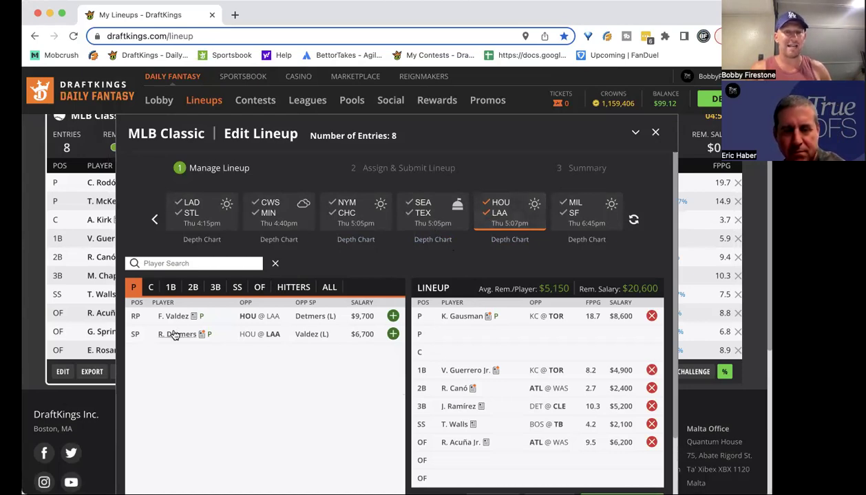
- Review Reid Detmers's game log back to his early May starts and close his player card
{"action": "left_click", "coordinate": [217, 334]}
{"action": "left_click", "coordinate": [375, 219]}
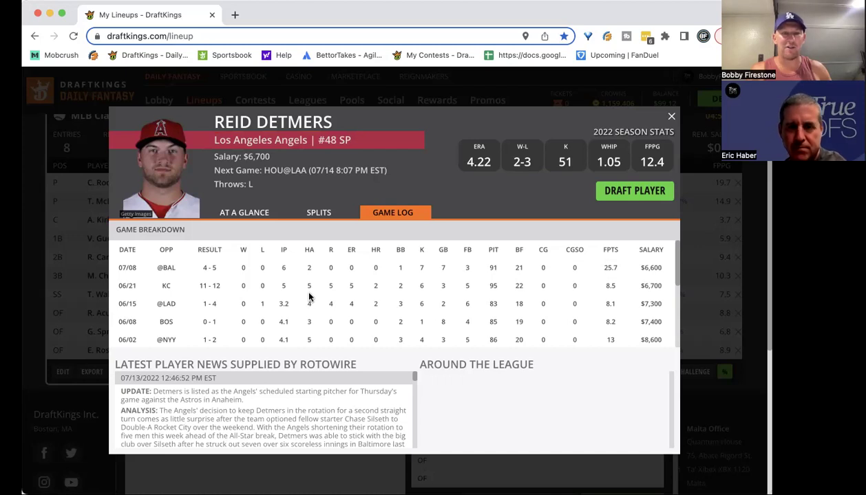
{"action": "scroll", "coordinate": [330, 303], "scroll_direction": "down", "scroll_amount": 5}
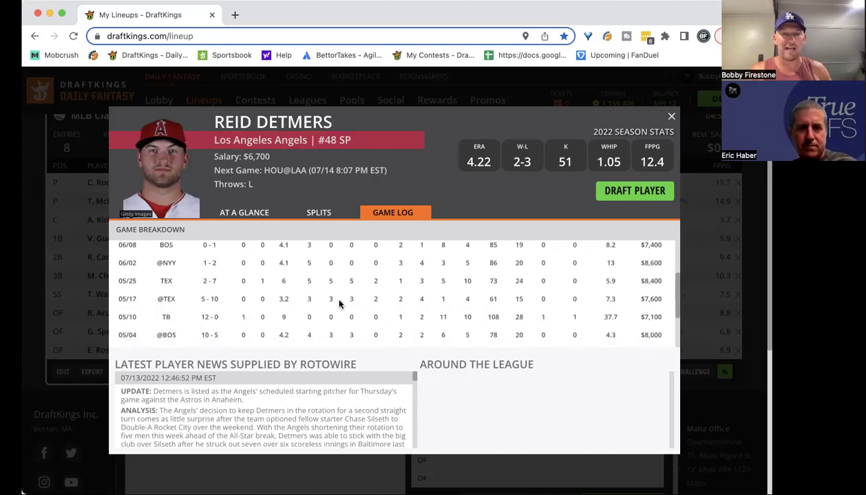
{"action": "scroll", "coordinate": [338, 304], "scroll_direction": "up", "scroll_amount": 5}
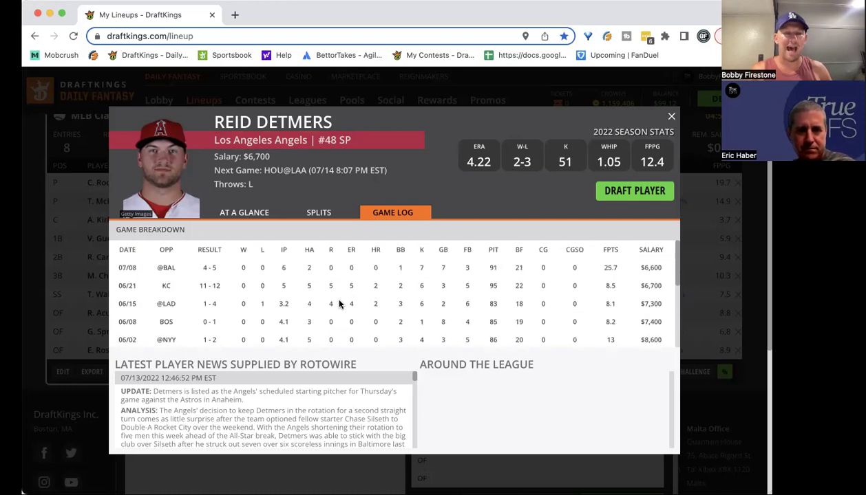
{"action": "left_click", "coordinate": [669, 118]}
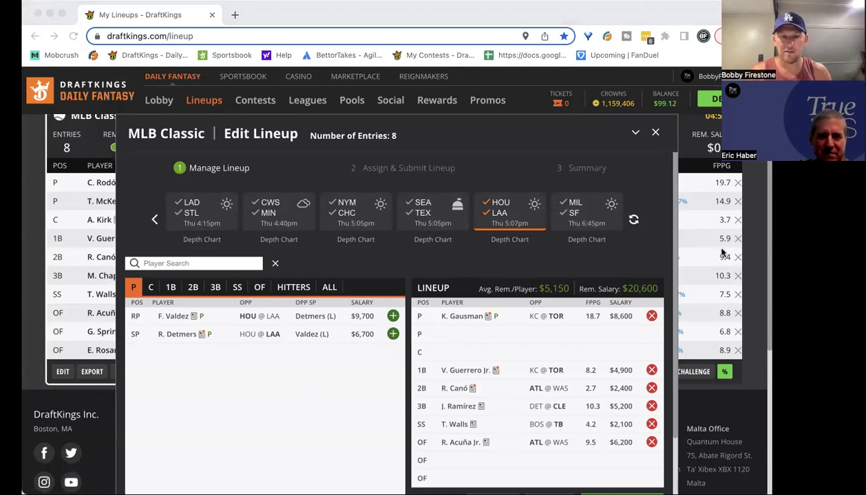
- Reopen Reid Detmers's player card, recheck his game log back to his April starts, and close it
{"action": "left_click", "coordinate": [172, 17]}
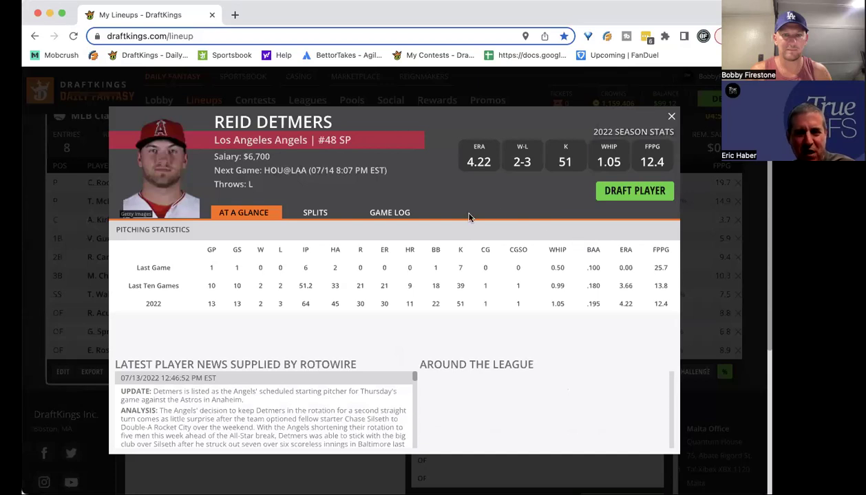
{"action": "left_click", "coordinate": [394, 214]}
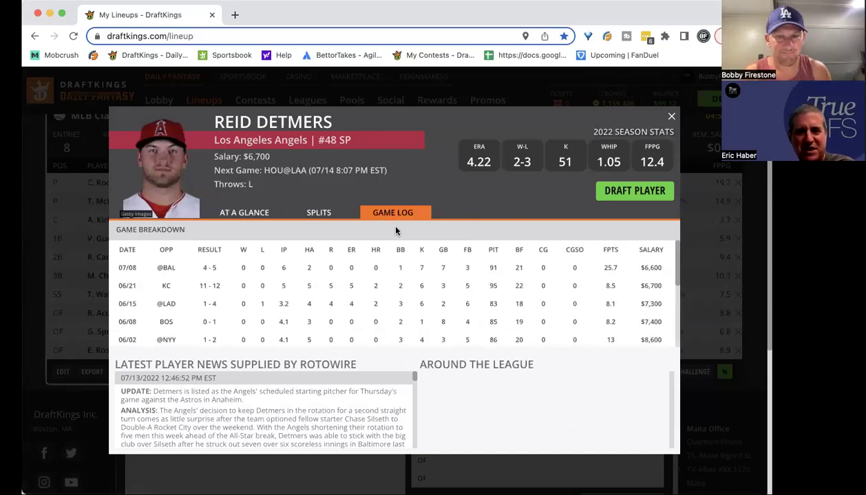
{"action": "scroll", "coordinate": [439, 306], "scroll_direction": "down", "scroll_amount": 4}
{"action": "scroll", "coordinate": [437, 308], "scroll_direction": "down", "scroll_amount": 1}
{"action": "scroll", "coordinate": [436, 307], "scroll_direction": "up", "scroll_amount": 4}
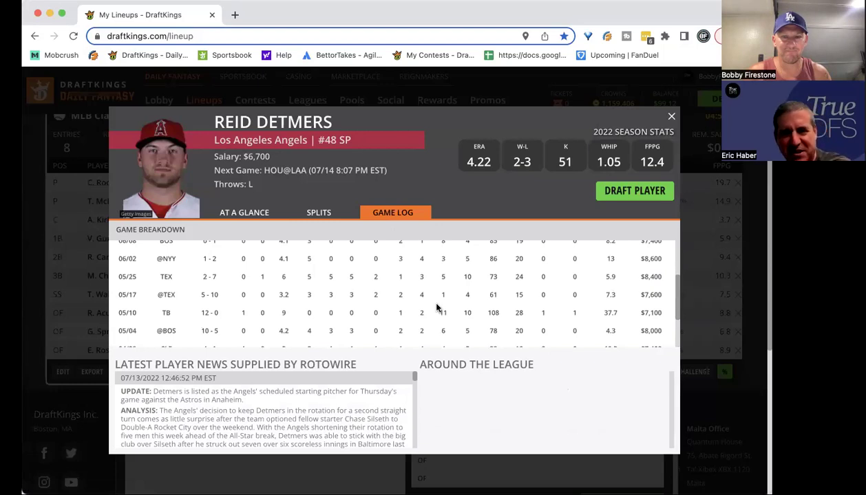
{"action": "scroll", "coordinate": [436, 308], "scroll_direction": "up", "scroll_amount": 3}
{"action": "scroll", "coordinate": [437, 308], "scroll_direction": "down", "scroll_amount": 5}
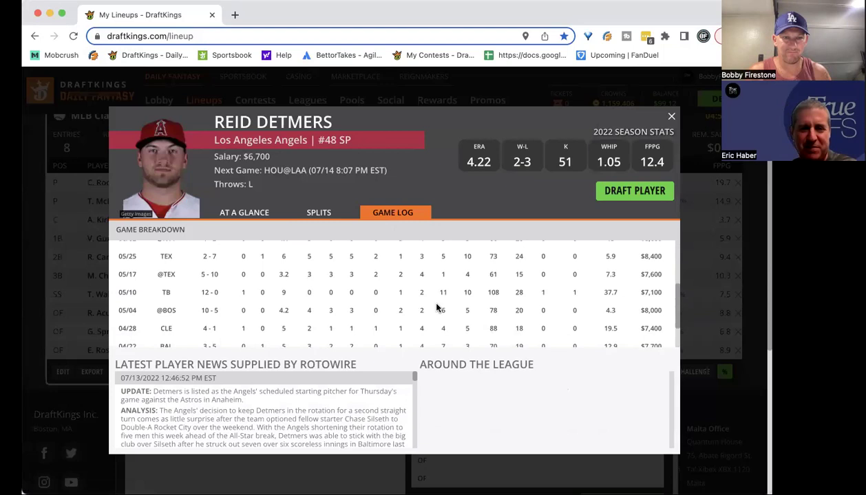
{"action": "scroll", "coordinate": [437, 307], "scroll_direction": "up", "scroll_amount": 2}
{"action": "scroll", "coordinate": [437, 307], "scroll_direction": "up", "scroll_amount": 3}
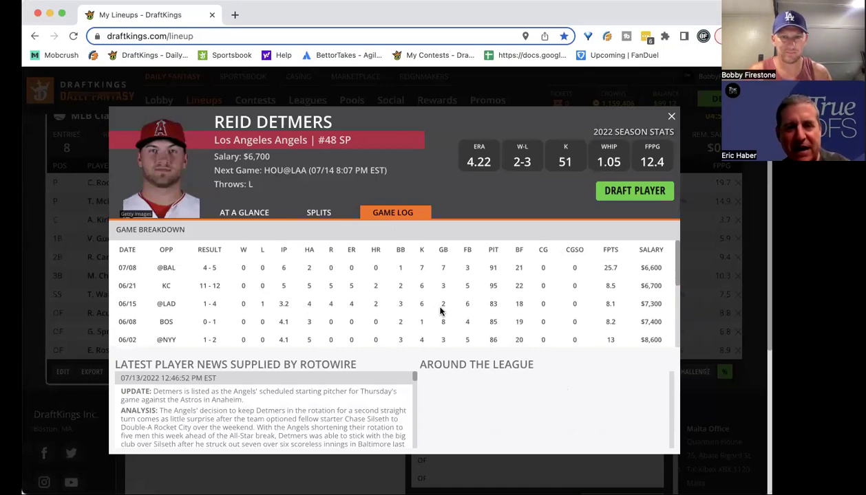
{"action": "left_click", "coordinate": [671, 116]}
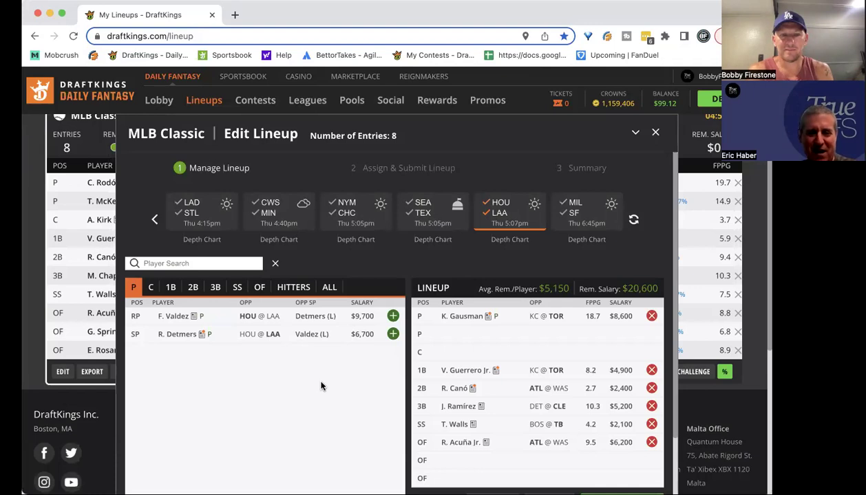
- Reopen Framber Valdez's player card, scan through his game log again, and close the card
{"action": "left_click", "coordinate": [172, 316]}
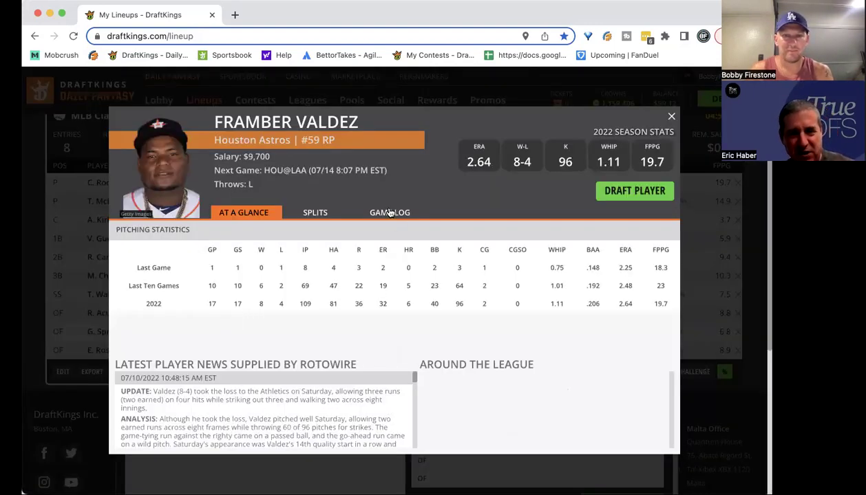
{"action": "left_click", "coordinate": [389, 213]}
{"action": "scroll", "coordinate": [357, 276], "scroll_direction": "down", "scroll_amount": 3}
{"action": "scroll", "coordinate": [357, 277], "scroll_direction": "down", "scroll_amount": 2}
{"action": "scroll", "coordinate": [358, 277], "scroll_direction": "up", "scroll_amount": 5}
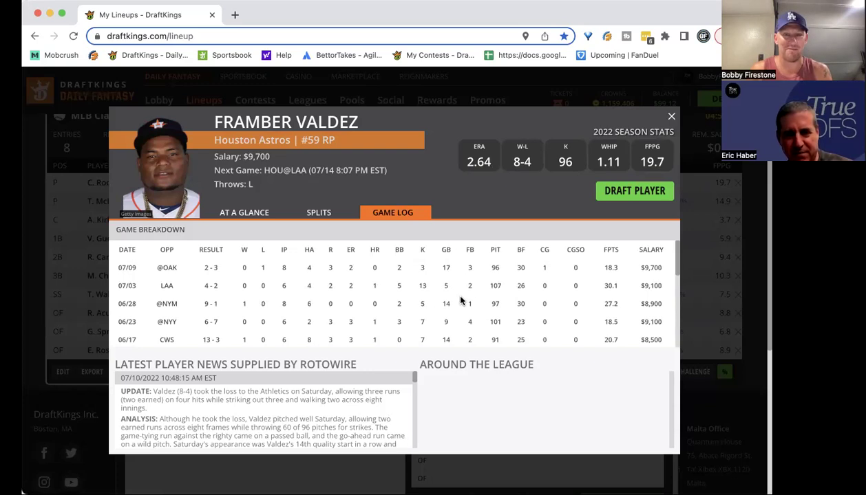
{"action": "left_click", "coordinate": [671, 117]}
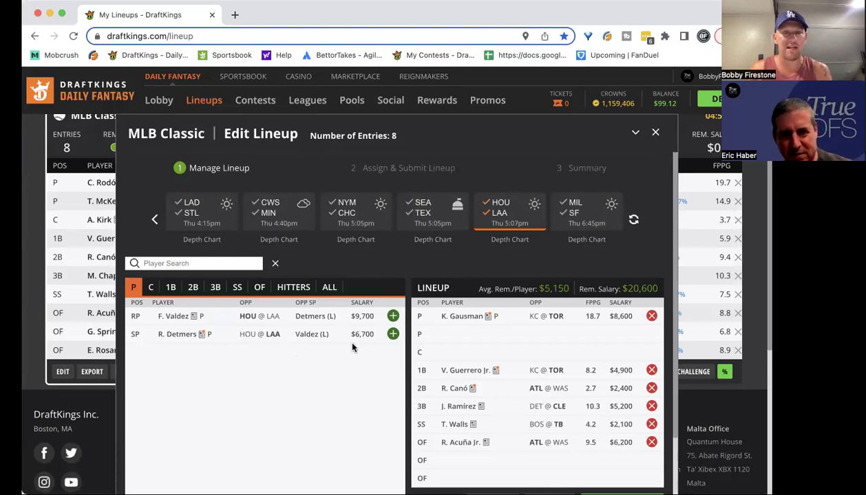
- Clear the HOU @ LAA filter and filter the player pool to MIL @ SF to list that game's pitchers
{"action": "left_click", "coordinate": [487, 202]}
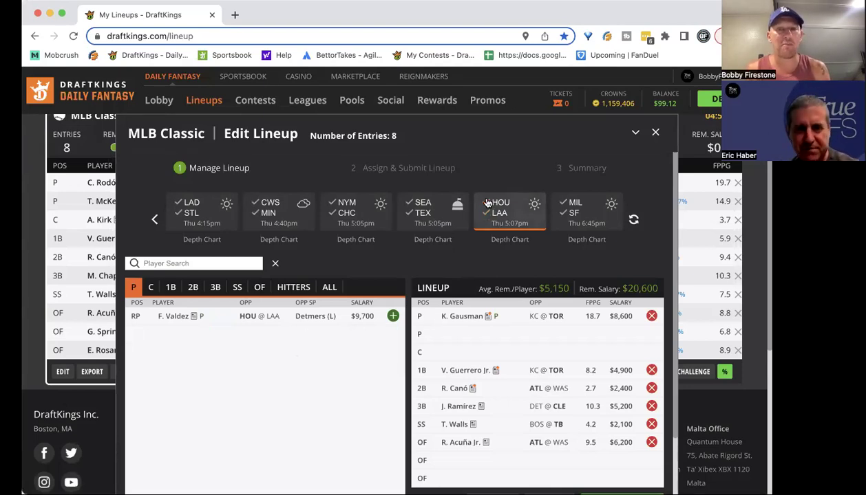
{"action": "left_click", "coordinate": [486, 203]}
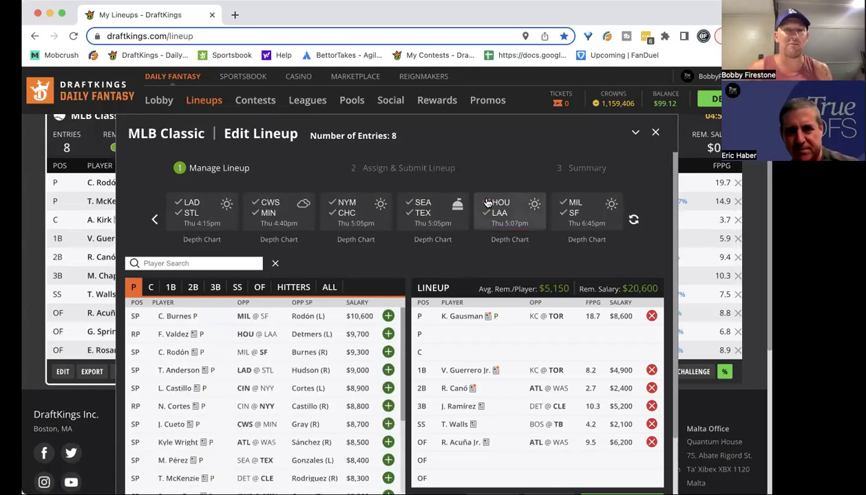
{"action": "left_click", "coordinate": [575, 206]}
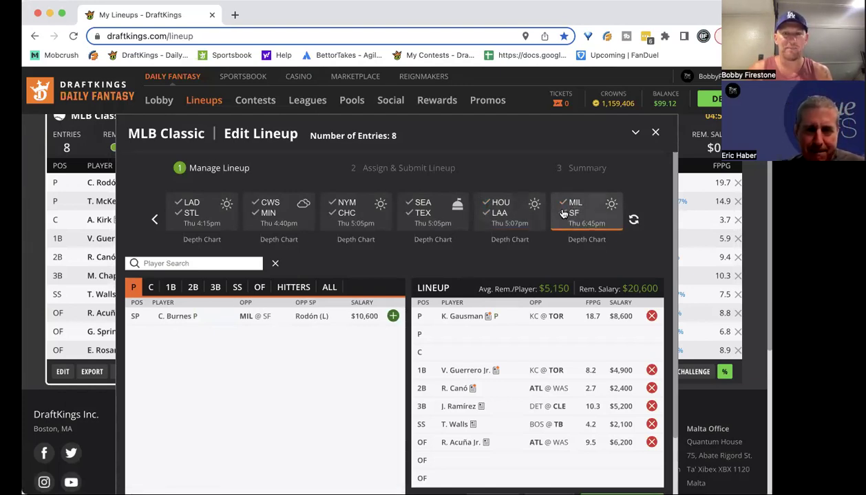
{"action": "left_click", "coordinate": [563, 214]}
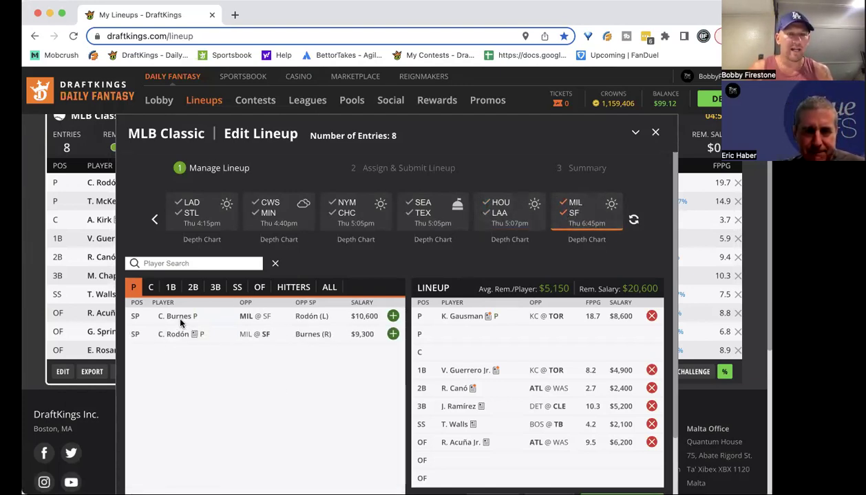
- Review Corbin Burnes's game log back to his late April starts and close his player card
{"action": "left_click", "coordinate": [167, 316]}
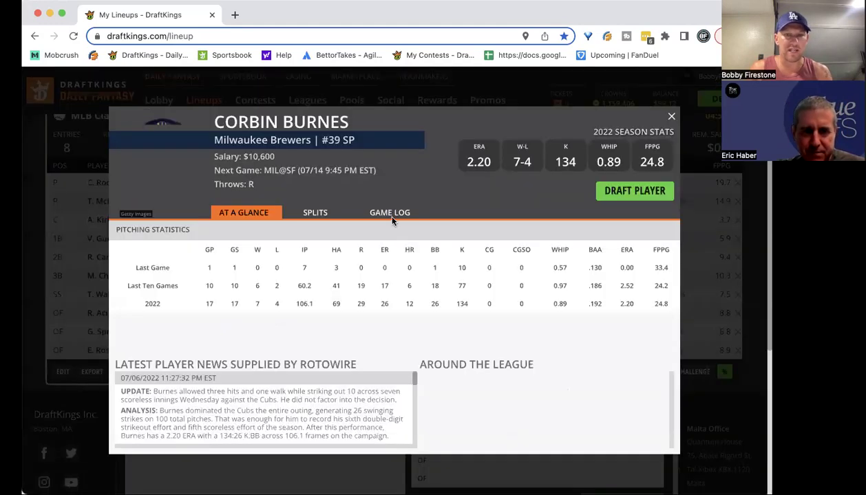
{"action": "left_click", "coordinate": [390, 218]}
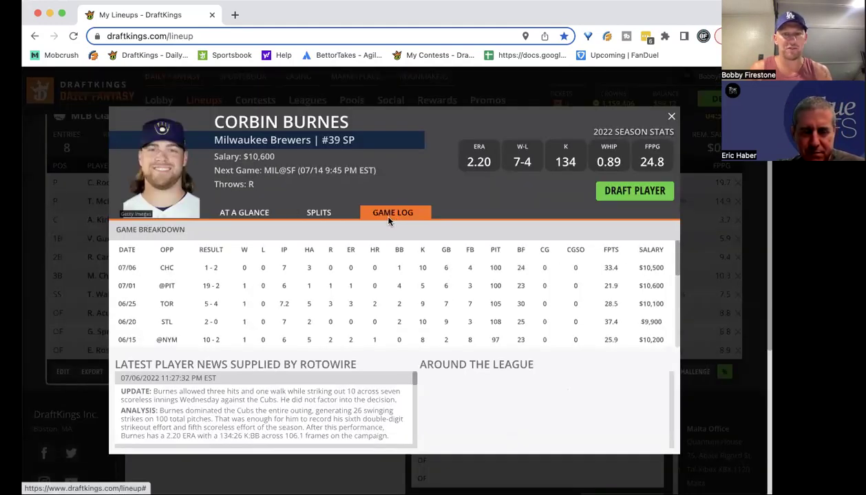
{"action": "scroll", "coordinate": [359, 279], "scroll_direction": "down", "scroll_amount": 5}
{"action": "scroll", "coordinate": [359, 279], "scroll_direction": "down", "scroll_amount": 3}
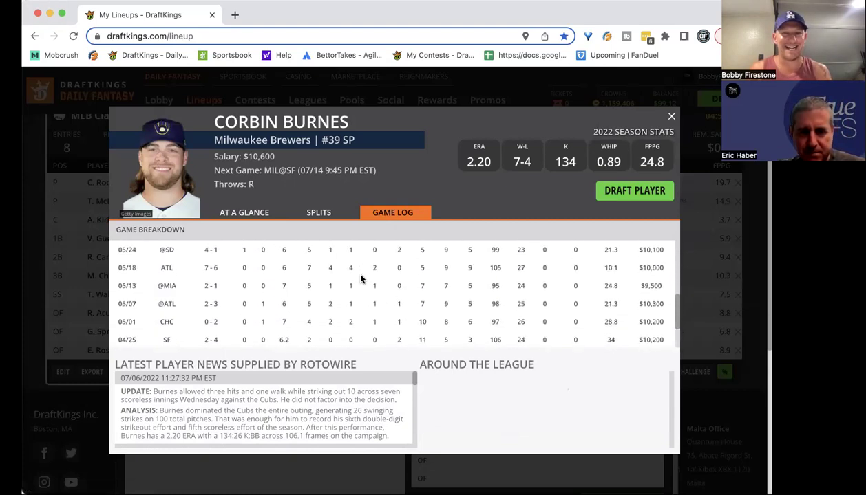
{"action": "scroll", "coordinate": [361, 279], "scroll_direction": "up", "scroll_amount": 8}
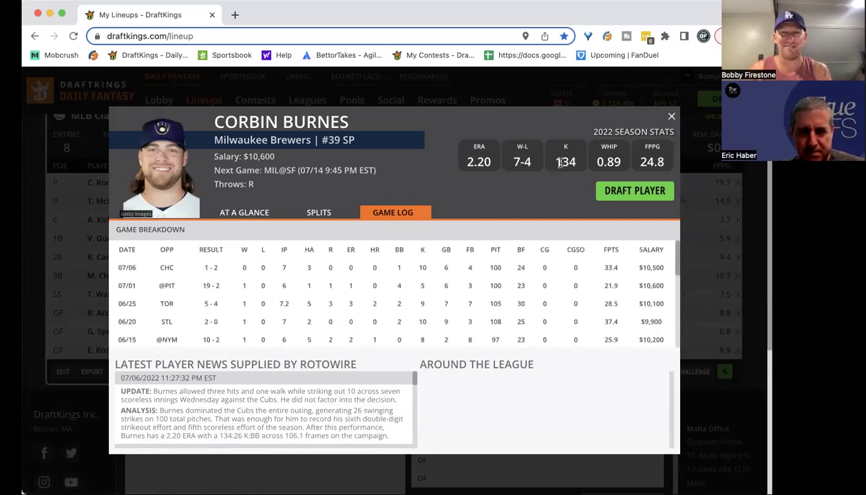
{"action": "left_click", "coordinate": [671, 118]}
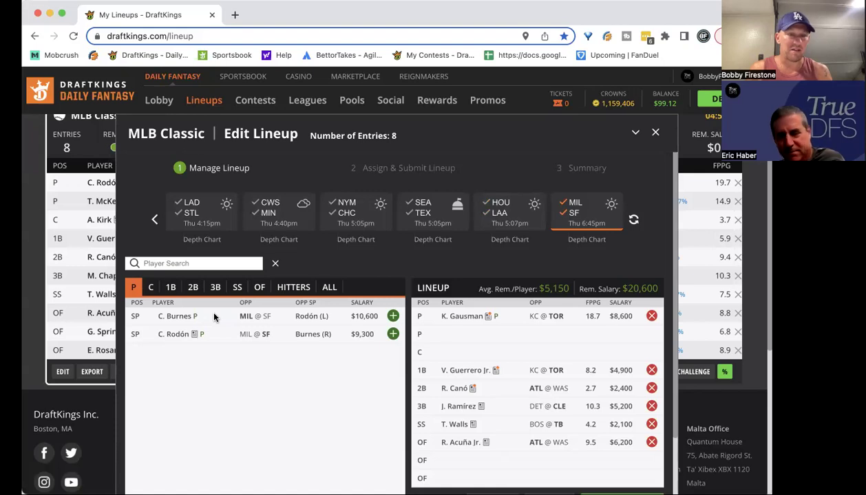
- Review Carlos Rodón's game log through his past starts and close his player card
{"action": "left_click", "coordinate": [178, 335]}
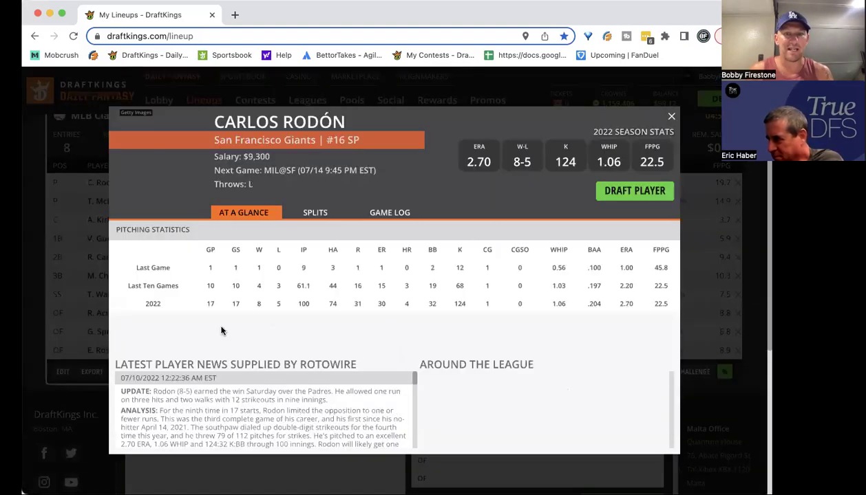
{"action": "left_click", "coordinate": [386, 215]}
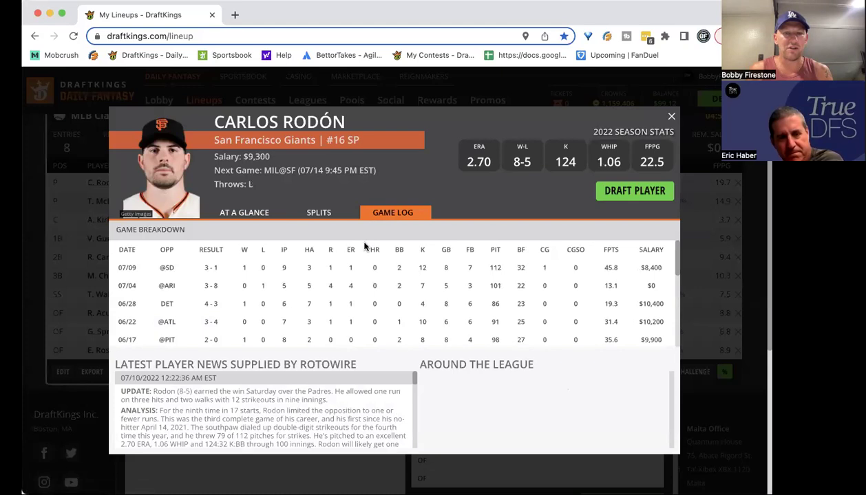
{"action": "scroll", "coordinate": [352, 265], "scroll_direction": "down", "scroll_amount": 5}
{"action": "scroll", "coordinate": [353, 268], "scroll_direction": "up", "scroll_amount": 5}
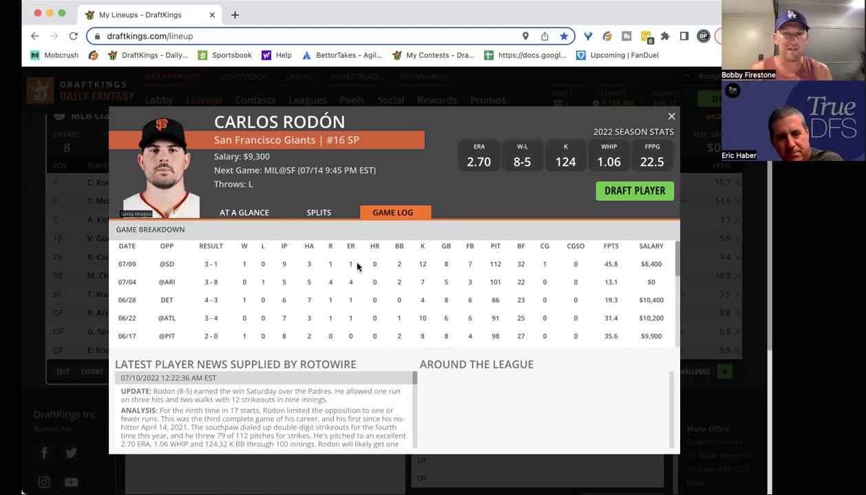
{"action": "scroll", "coordinate": [362, 274], "scroll_direction": "up", "scroll_amount": 1}
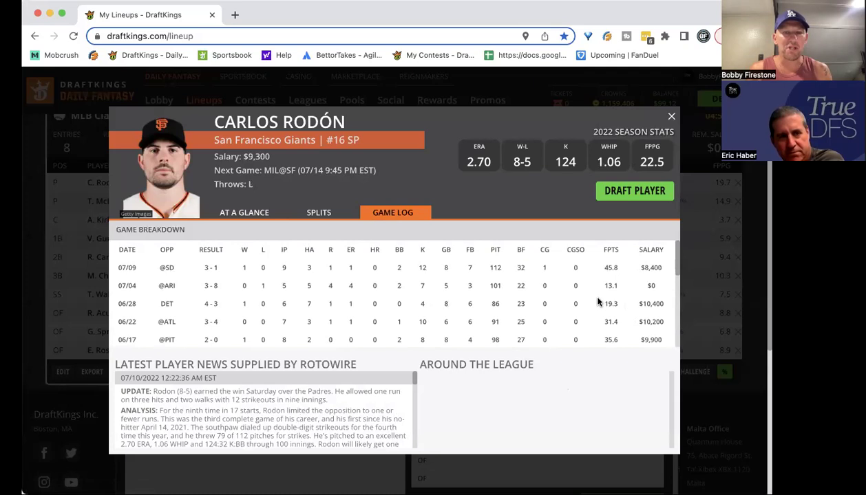
{"action": "left_click", "coordinate": [671, 118]}
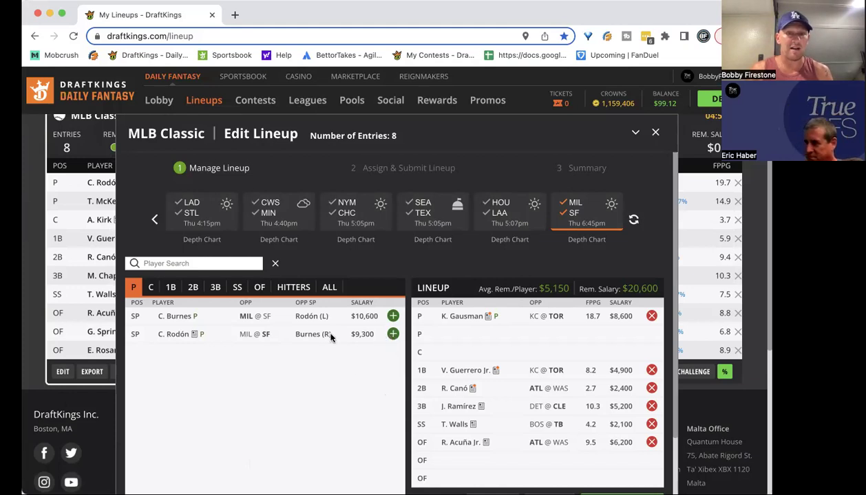
- Reopen Carlos Rodón's player card, recheck his game log back to his early May starts, and close it
{"action": "left_click", "coordinate": [172, 334]}
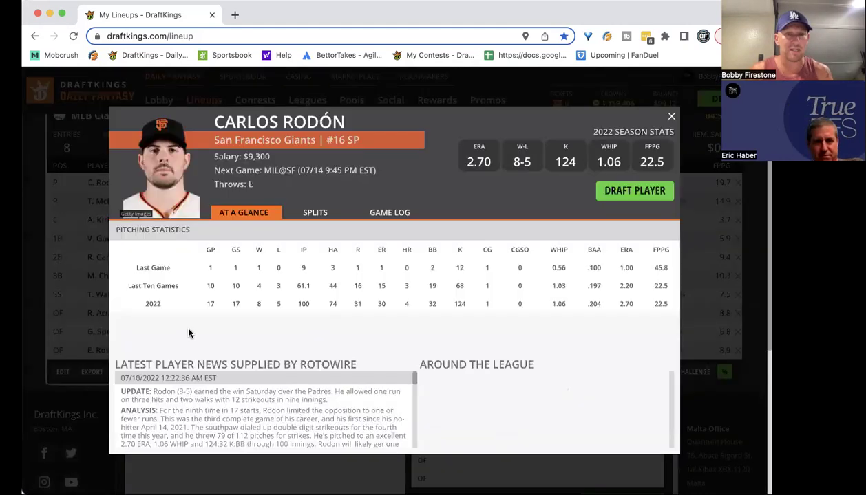
{"action": "left_click", "coordinate": [395, 213]}
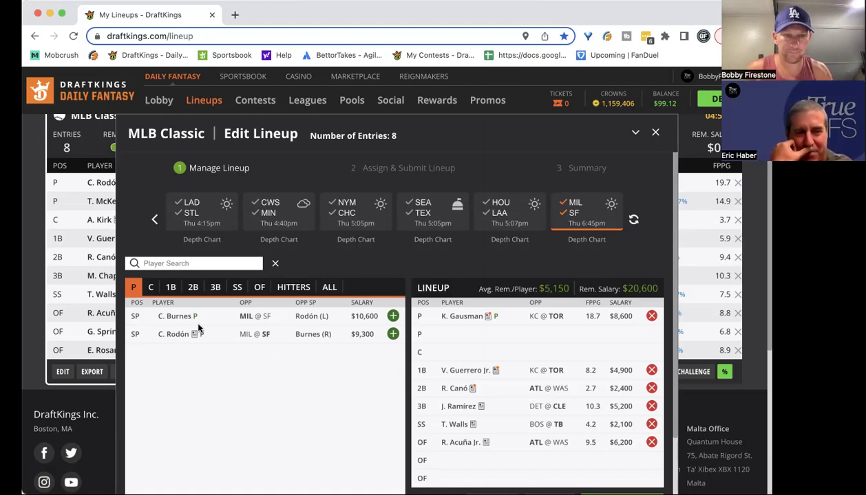
{"action": "left_click", "coordinate": [172, 335]}
{"action": "left_click", "coordinate": [405, 218]}
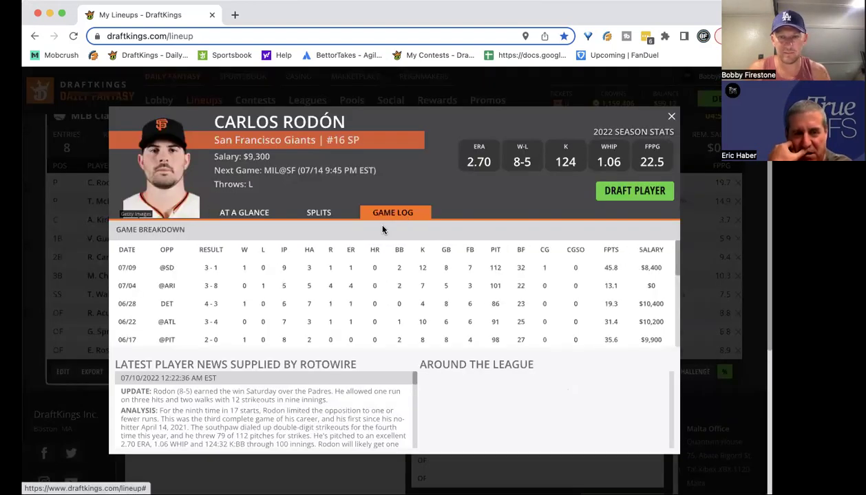
{"action": "scroll", "coordinate": [388, 259], "scroll_direction": "down", "scroll_amount": 5}
{"action": "scroll", "coordinate": [389, 263], "scroll_direction": "up", "scroll_amount": 5}
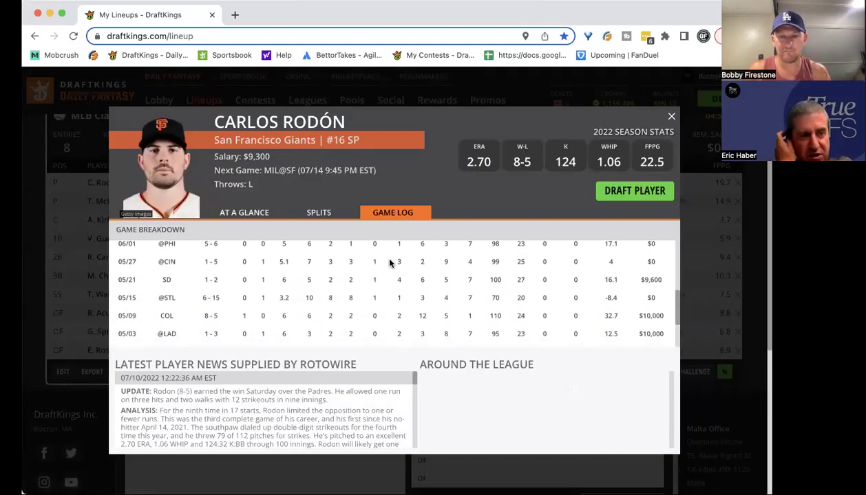
{"action": "left_click", "coordinate": [666, 119]}
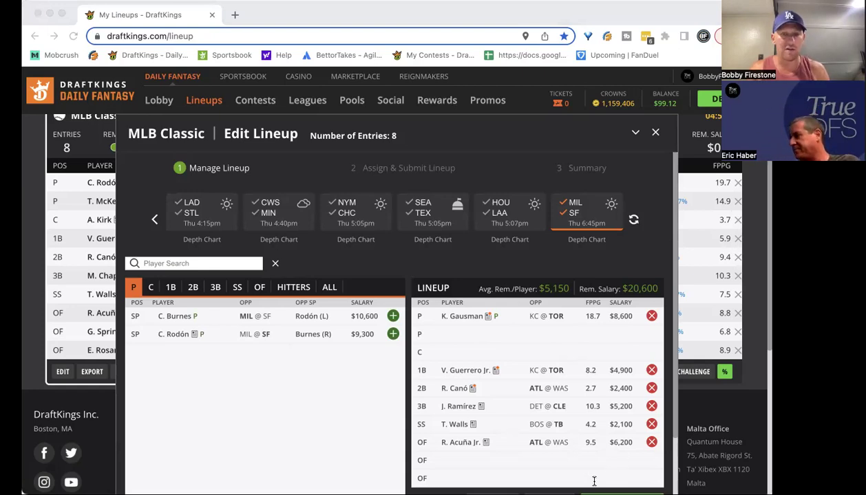
- Clear the MIL @ SF filter so the pool lists pitchers from all games
{"action": "left_click", "coordinate": [569, 19]}
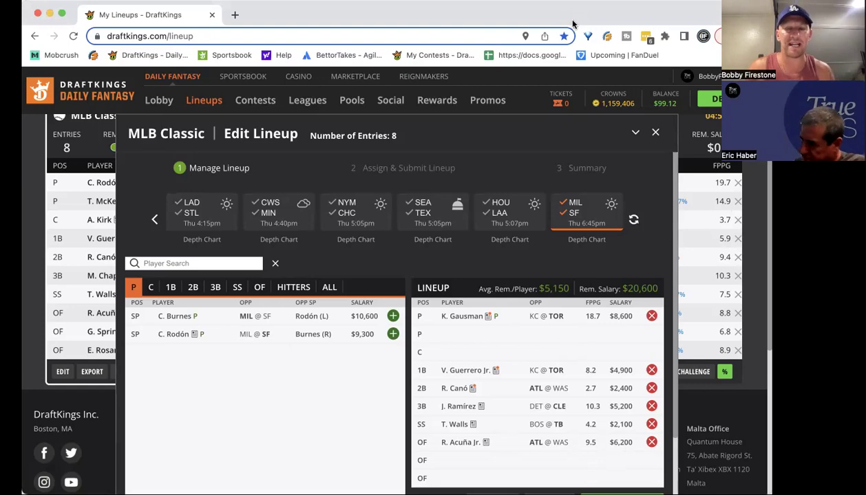
{"action": "left_click", "coordinate": [565, 215]}
{"action": "left_click", "coordinate": [563, 202]}
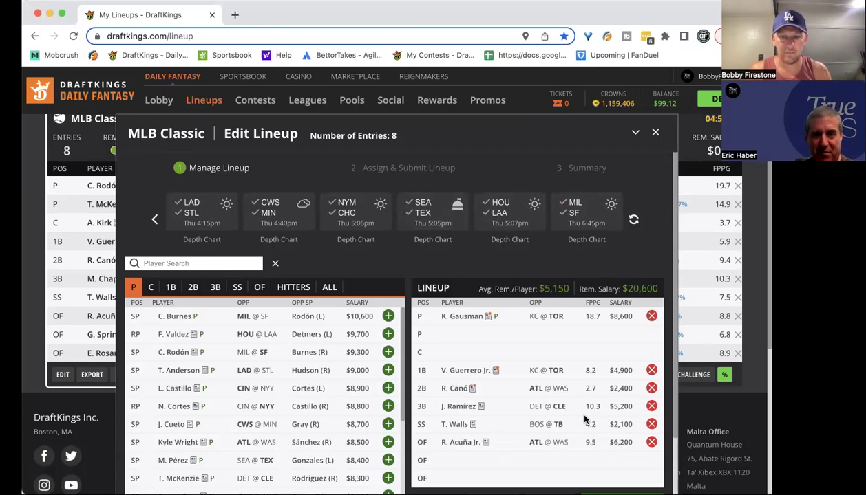
- Remove R. Canó from the lineup's second base slot, search the second basemen for "an", and clear the search
{"action": "left_click", "coordinate": [651, 389]}
{"action": "left_click", "coordinate": [166, 263]}
{"action": "type", "text": "an"}
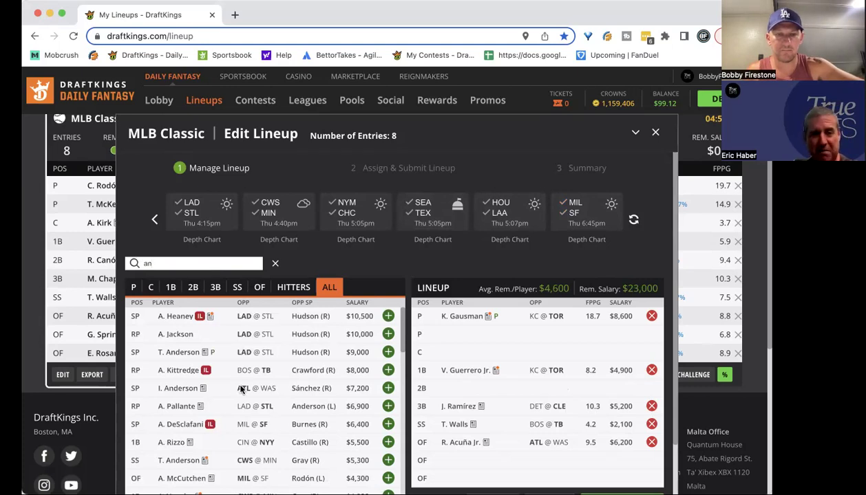
{"action": "scroll", "coordinate": [241, 390], "scroll_direction": "down", "scroll_amount": 15}
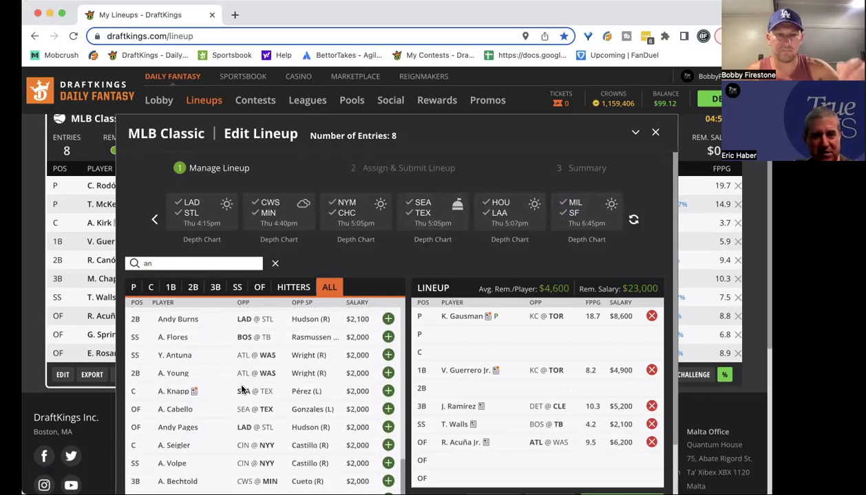
{"action": "left_click", "coordinate": [194, 287]}
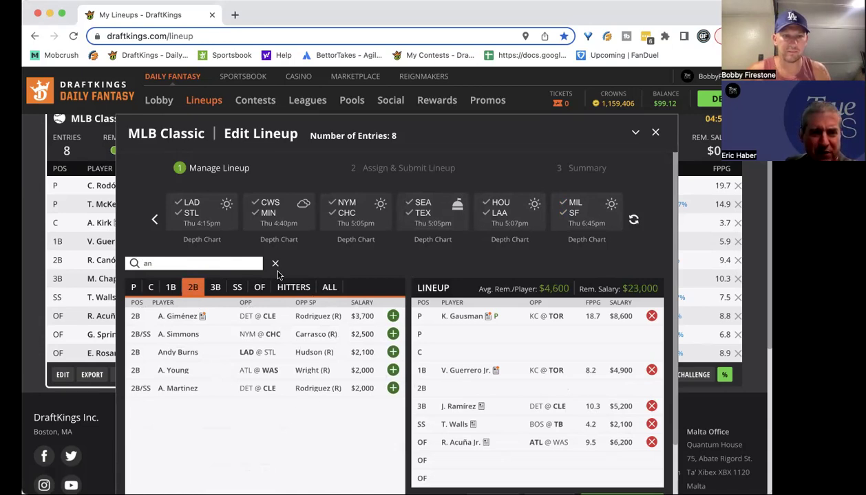
{"action": "left_click", "coordinate": [274, 265]}
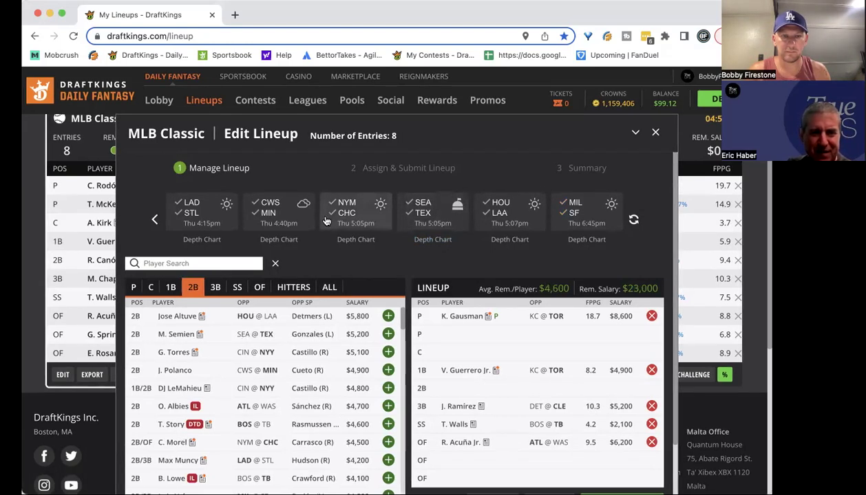
- Filter the second basemen to TB in the BOS @ TB game and add J. Aranda to the lineup
{"action": "left_click", "coordinate": [156, 221]}
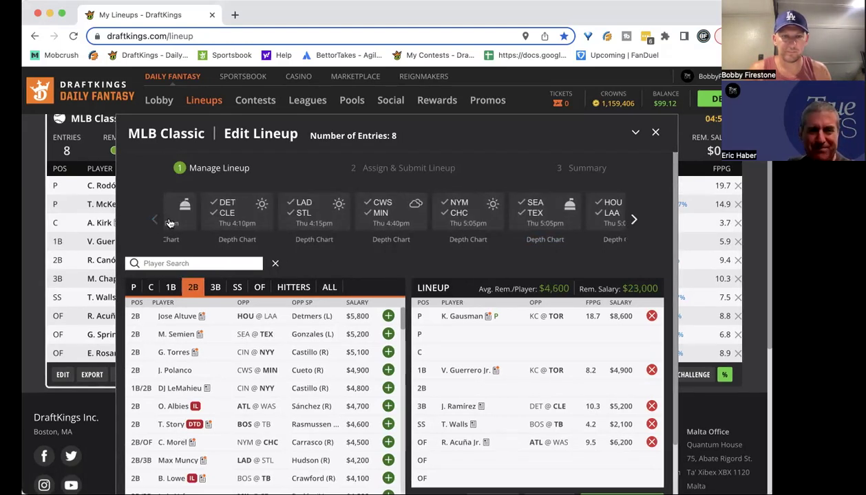
{"action": "left_click", "coordinate": [490, 229]}
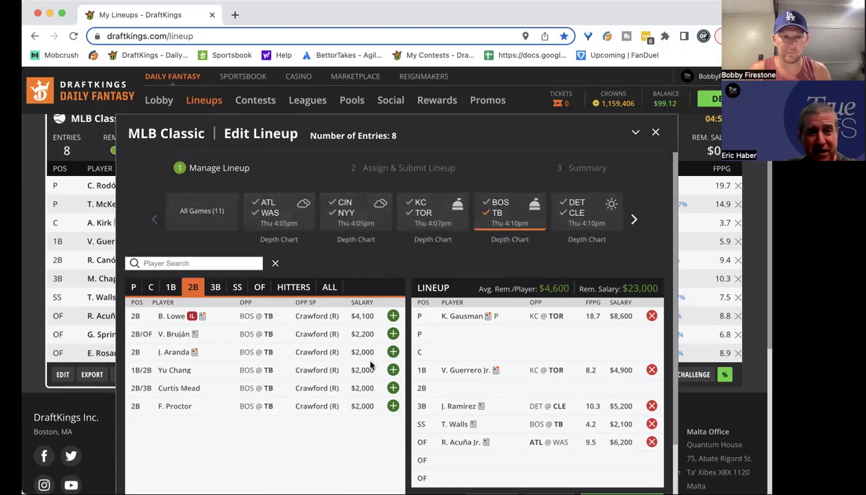
{"action": "left_click", "coordinate": [393, 352]}
- Check the TB outfielders and pitchers, and clear the team filter to view pitchers from all games
{"action": "left_click", "coordinate": [259, 287]}
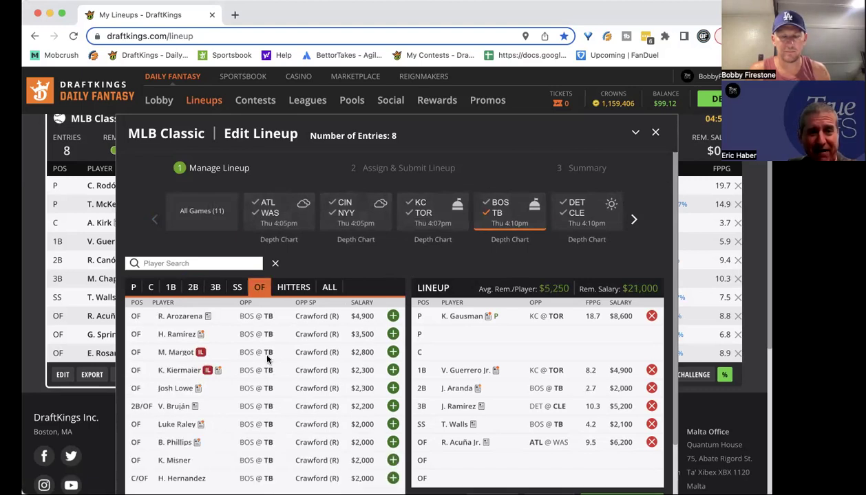
{"action": "left_click", "coordinate": [135, 287]}
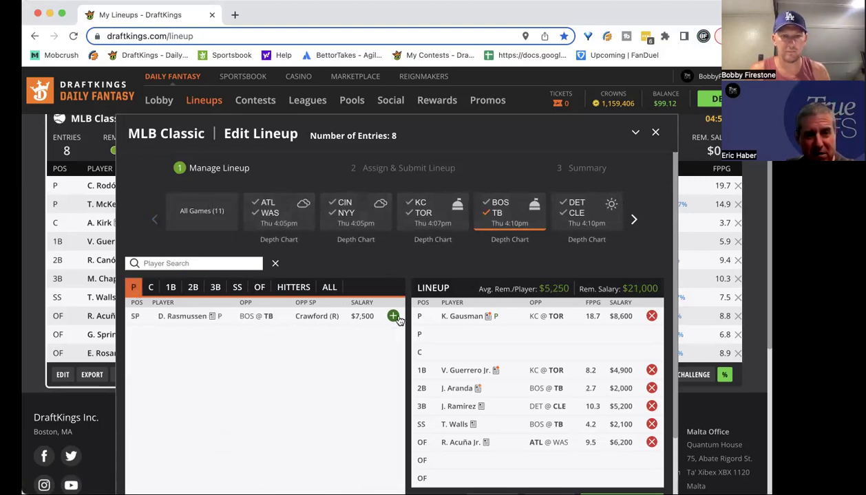
{"action": "left_click", "coordinate": [477, 208]}
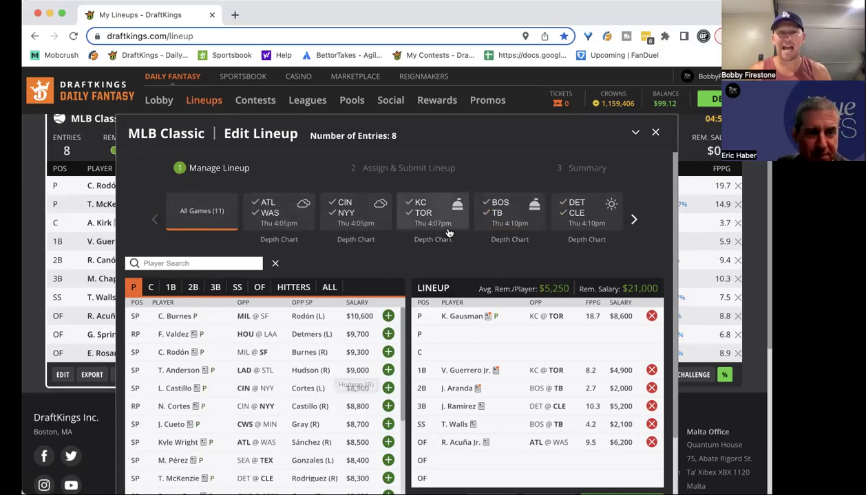
- Filter the pool to TB in the BOS @ TB game, check its pitchers and outfielders, and clear the filter
{"action": "left_click", "coordinate": [494, 217]}
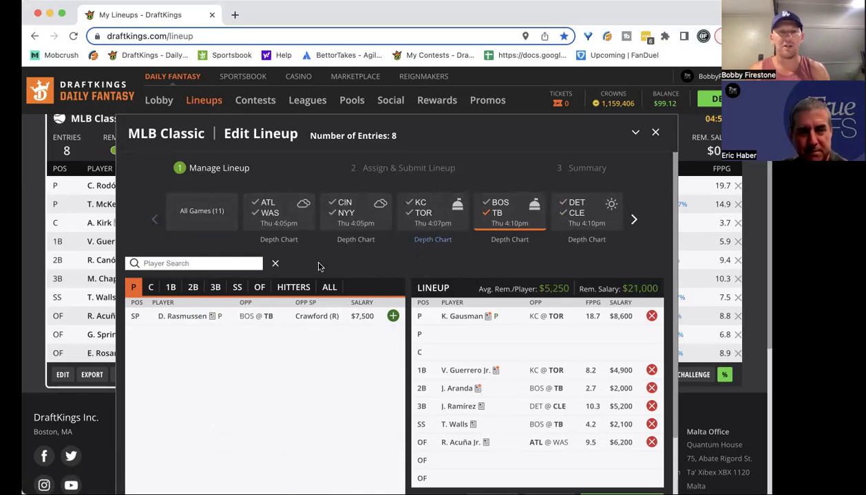
{"action": "left_click", "coordinate": [259, 288]}
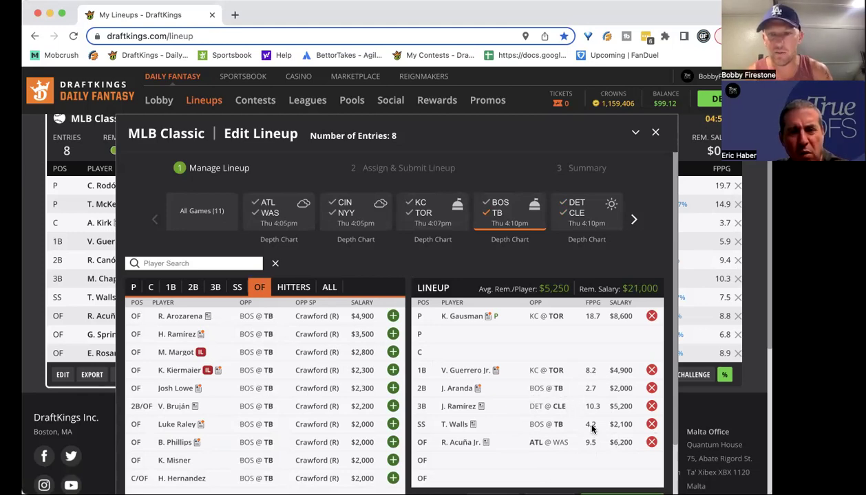
{"action": "left_click", "coordinate": [487, 218]}
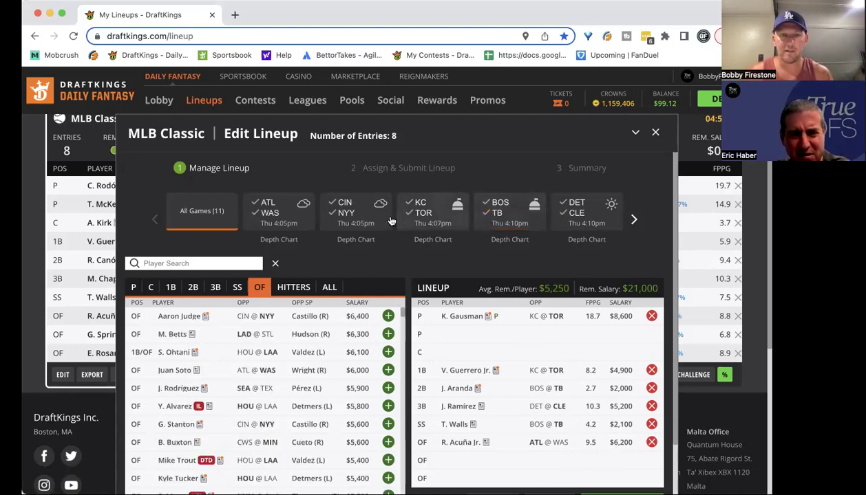
- Filter the pitchers to CLE in the DET @ CLE game and open T. McKenzie's game log
{"action": "left_click", "coordinate": [576, 218]}
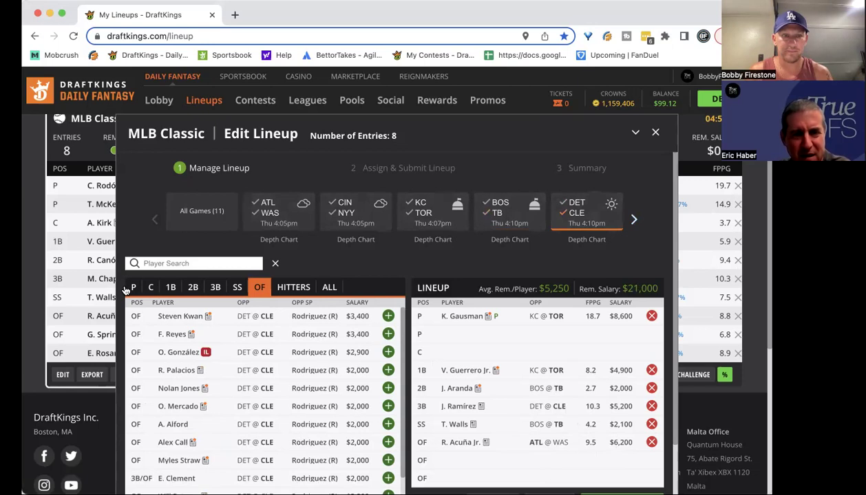
{"action": "left_click", "coordinate": [133, 287]}
{"action": "left_click", "coordinate": [182, 316]}
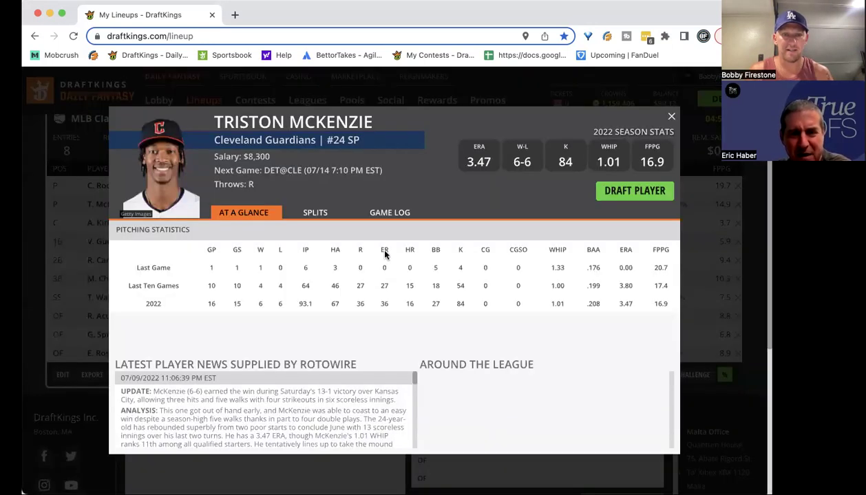
{"action": "left_click", "coordinate": [390, 218]}
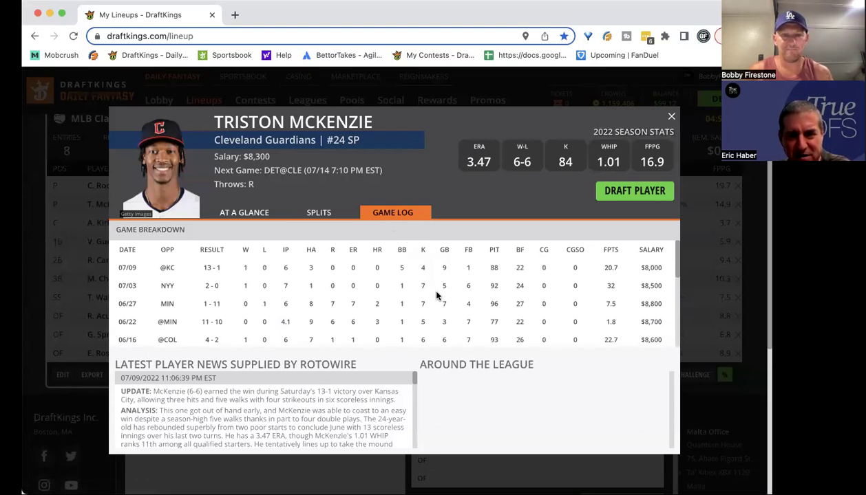
- Review McKenzie's starts from July back to April in his game log, and close his player card
{"action": "scroll", "coordinate": [435, 296], "scroll_direction": "down", "scroll_amount": 1}
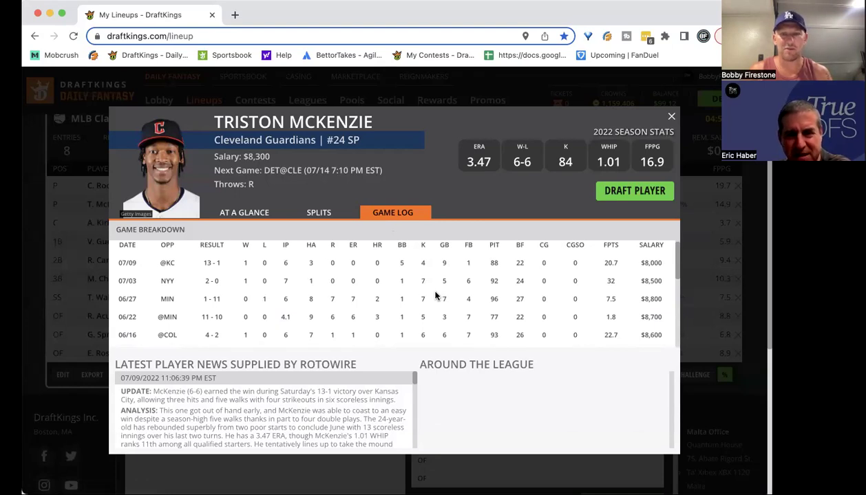
{"action": "scroll", "coordinate": [435, 296], "scroll_direction": "down", "scroll_amount": 3}
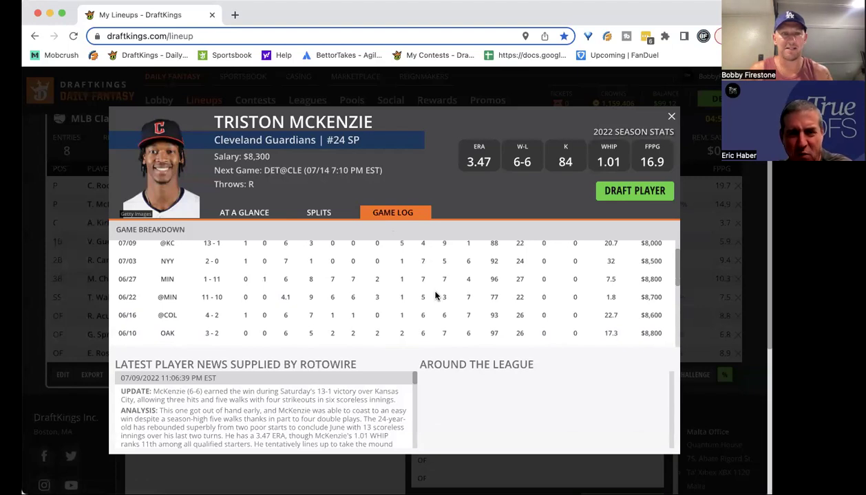
{"action": "scroll", "coordinate": [436, 296], "scroll_direction": "down", "scroll_amount": 3}
{"action": "scroll", "coordinate": [436, 296], "scroll_direction": "up", "scroll_amount": 5}
{"action": "scroll", "coordinate": [435, 296], "scroll_direction": "down", "scroll_amount": 10}
{"action": "scroll", "coordinate": [438, 296], "scroll_direction": "up", "scroll_amount": 10}
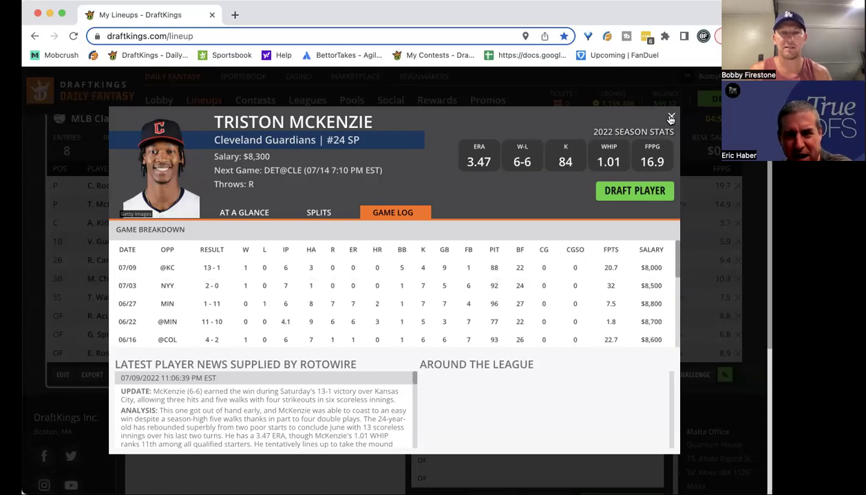
{"action": "scroll", "coordinate": [480, 290], "scroll_direction": "down", "scroll_amount": 8}
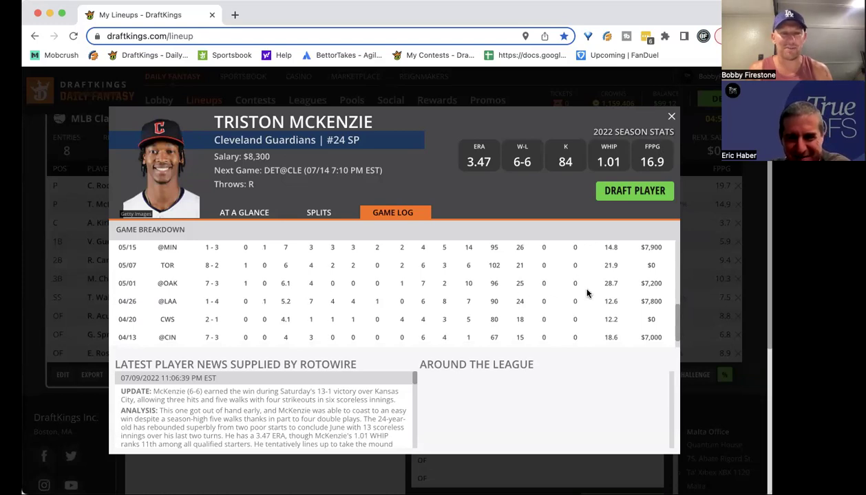
{"action": "scroll", "coordinate": [521, 303], "scroll_direction": "down", "scroll_amount": 1}
{"action": "scroll", "coordinate": [521, 303], "scroll_direction": "up", "scroll_amount": 10}
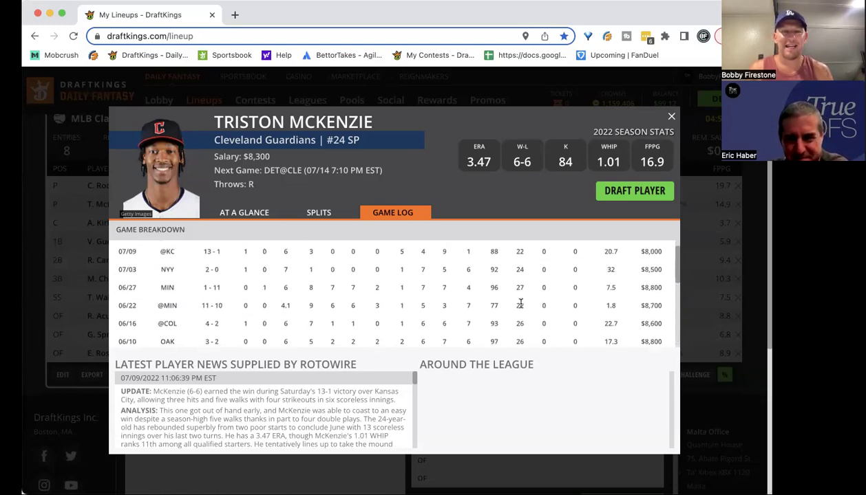
{"action": "scroll", "coordinate": [521, 303], "scroll_direction": "down", "scroll_amount": 10}
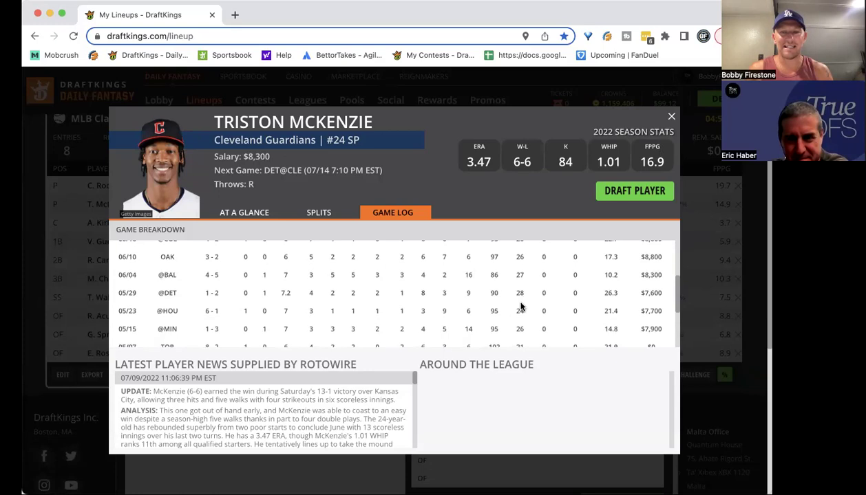
{"action": "scroll", "coordinate": [520, 304], "scroll_direction": "down", "scroll_amount": 1}
{"action": "scroll", "coordinate": [521, 303], "scroll_direction": "up", "scroll_amount": 10}
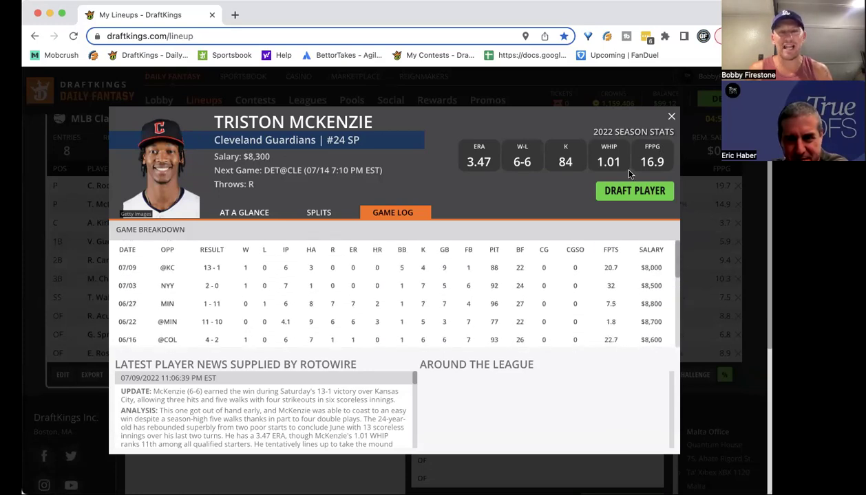
{"action": "left_click", "coordinate": [671, 119]}
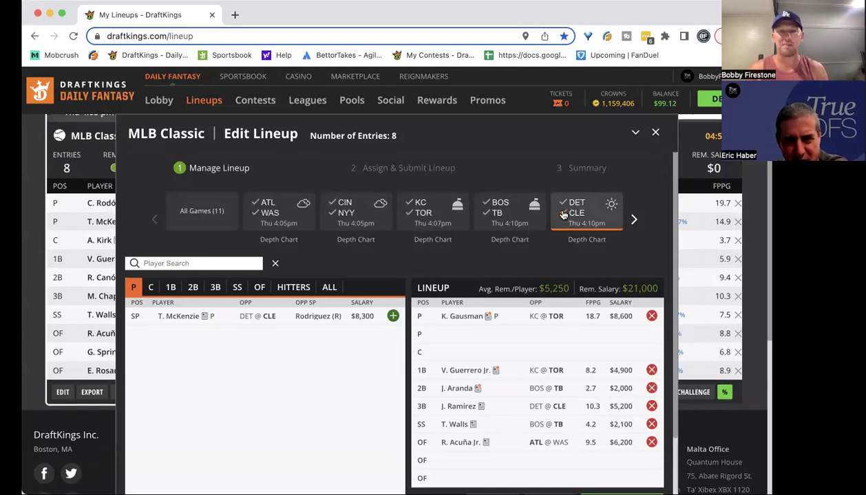
- Clear the CLE filter and review C. Carrasco's game log from the pitchers of all games
{"action": "left_click", "coordinate": [563, 216]}
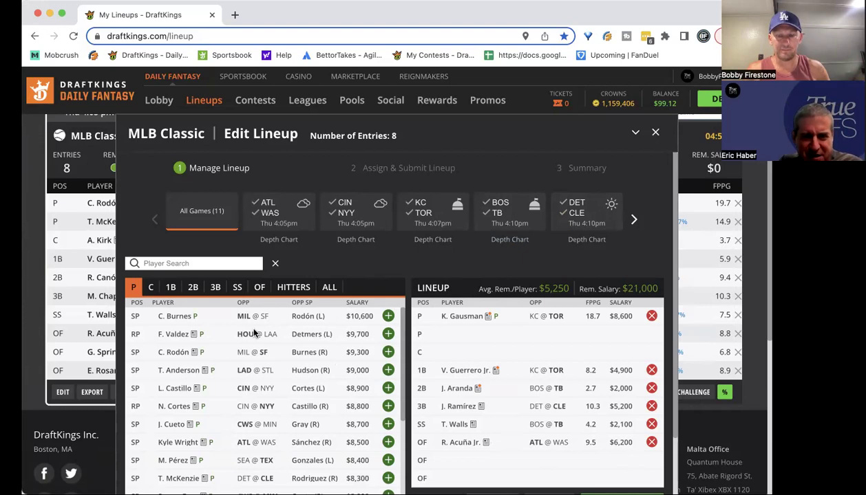
{"action": "scroll", "coordinate": [237, 353], "scroll_direction": "down", "scroll_amount": 5}
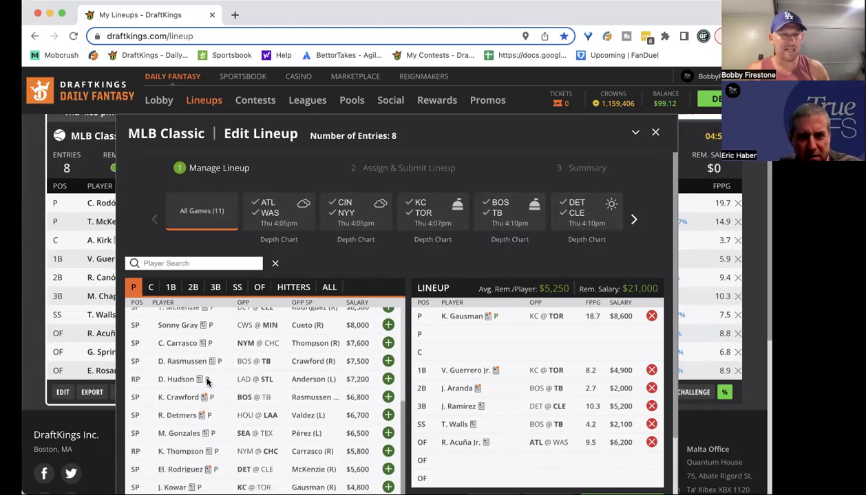
{"action": "left_click", "coordinate": [180, 343]}
{"action": "left_click", "coordinate": [389, 214]}
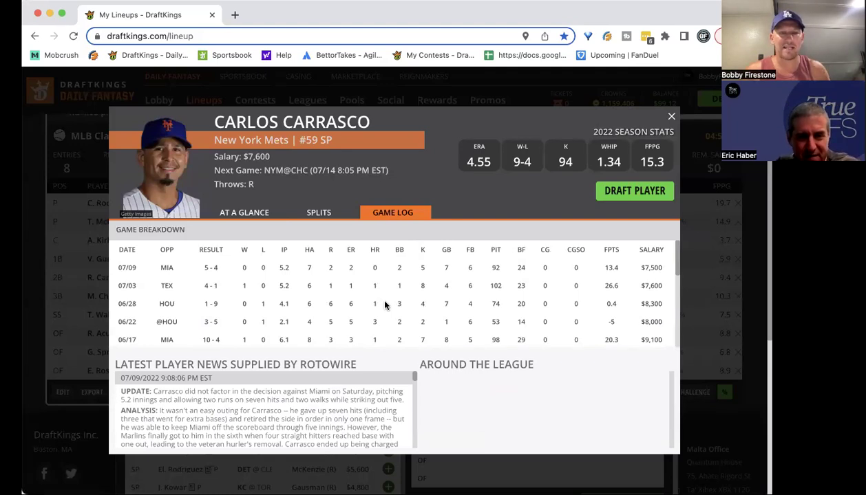
{"action": "scroll", "coordinate": [384, 303], "scroll_direction": "down", "scroll_amount": 3}
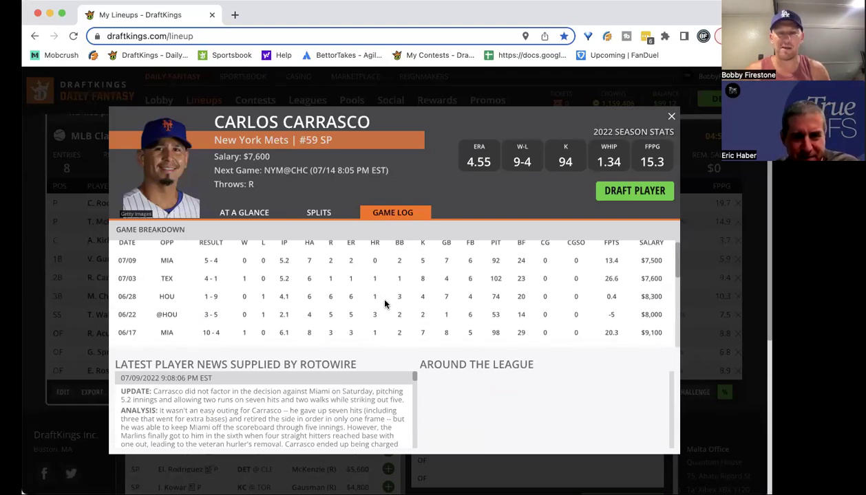
{"action": "scroll", "coordinate": [385, 304], "scroll_direction": "up", "scroll_amount": 3}
{"action": "scroll", "coordinate": [385, 303], "scroll_direction": "down", "scroll_amount": 3}
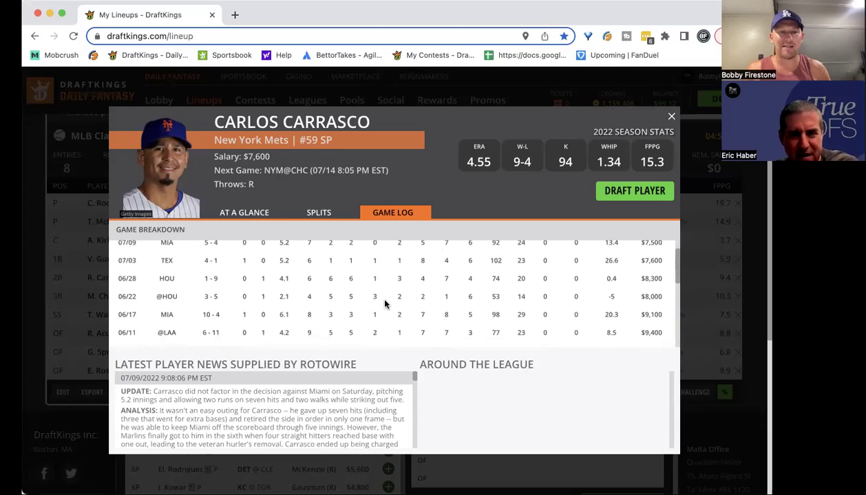
{"action": "scroll", "coordinate": [385, 303], "scroll_direction": "down", "scroll_amount": 2}
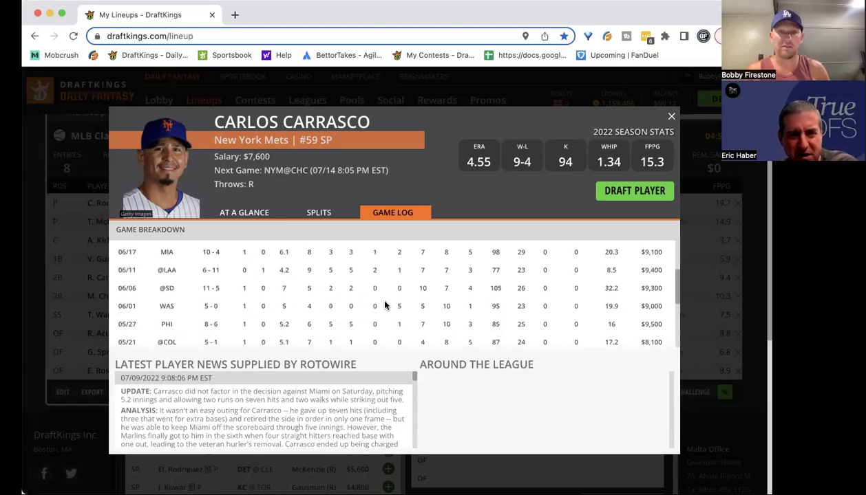
{"action": "scroll", "coordinate": [385, 304], "scroll_direction": "up", "scroll_amount": 5}
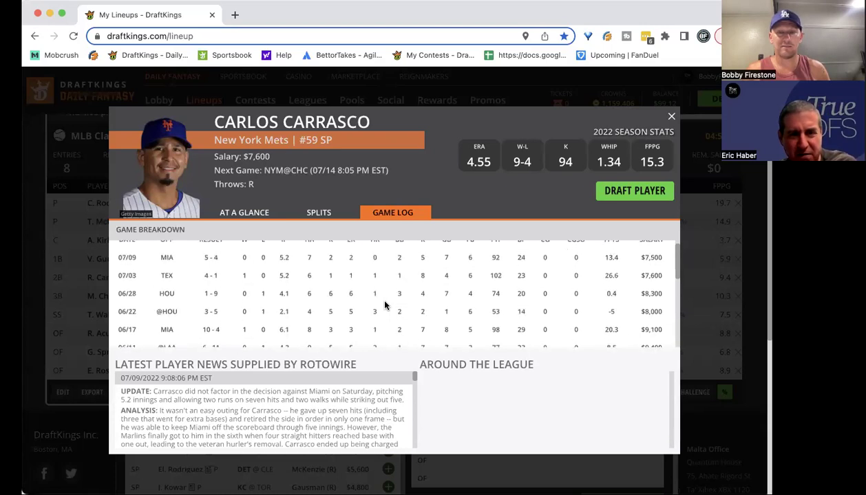
{"action": "left_click", "coordinate": [670, 117]}
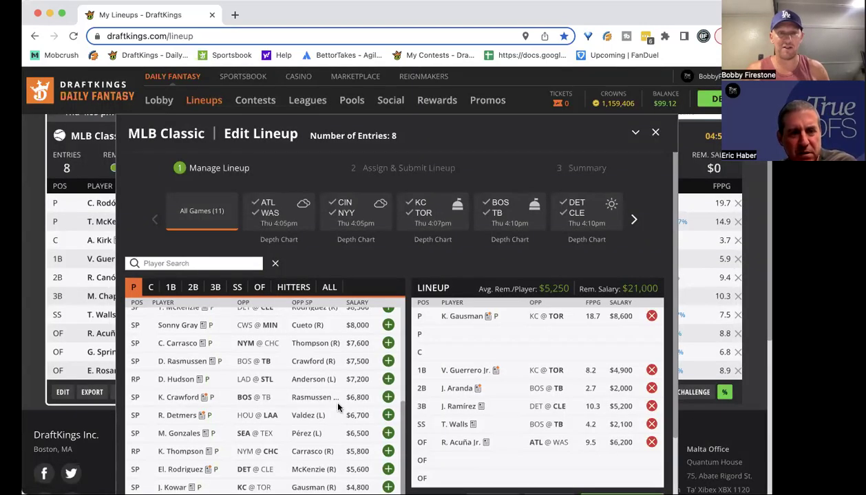
- Check Sonny Gray's game log and close his player card
{"action": "scroll", "coordinate": [338, 409], "scroll_direction": "up", "scroll_amount": 1}
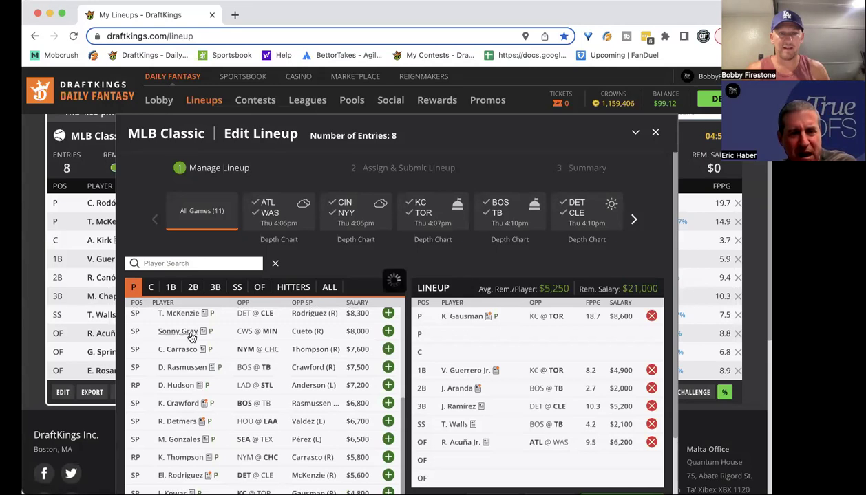
{"action": "left_click", "coordinate": [176, 330]}
{"action": "left_click", "coordinate": [389, 212]}
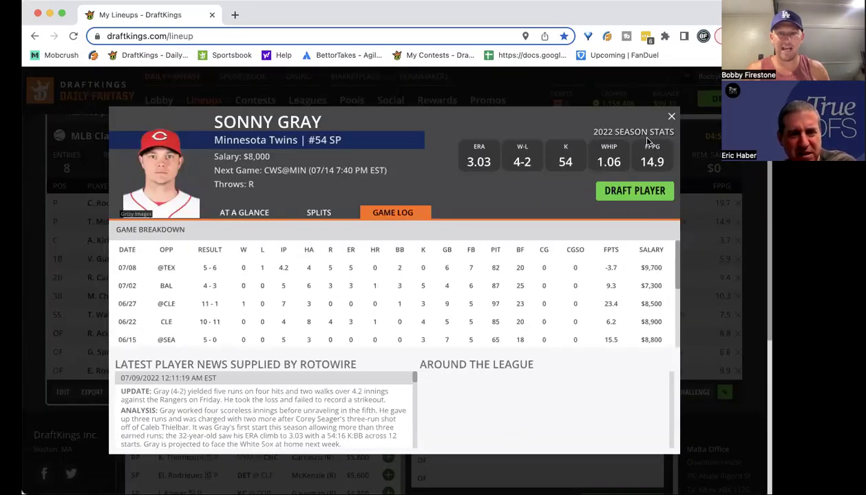
{"action": "left_click", "coordinate": [671, 116]}
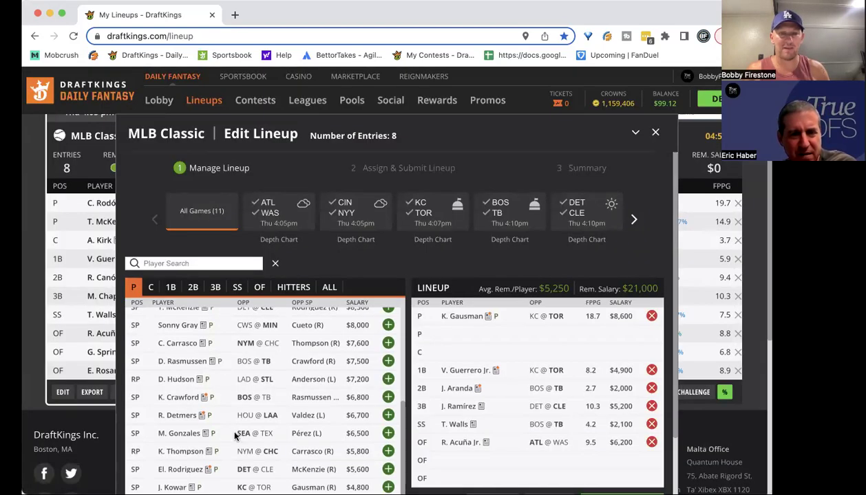
- Check K. Crawford's game log and close his player card
{"action": "left_click", "coordinate": [177, 397]}
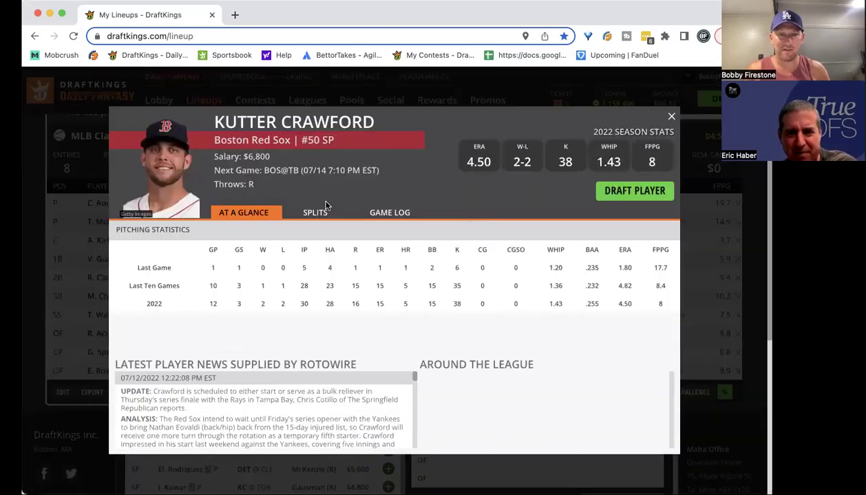
{"action": "left_click", "coordinate": [389, 213]}
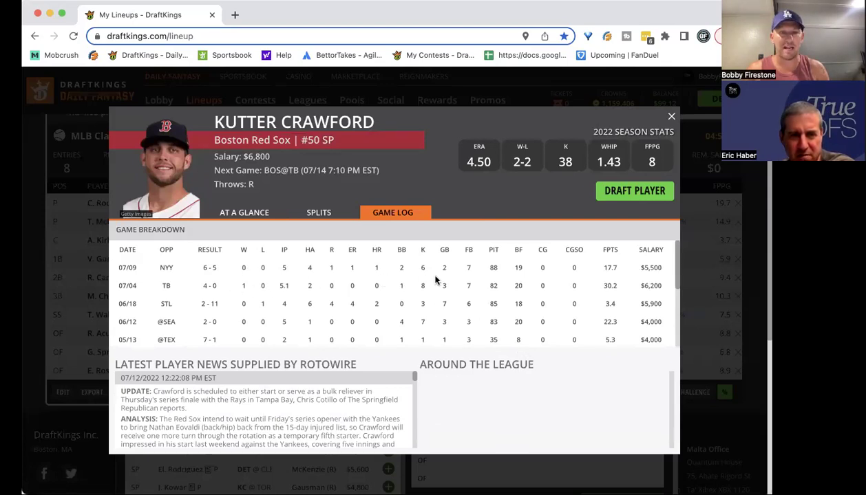
{"action": "left_click", "coordinate": [669, 119]}
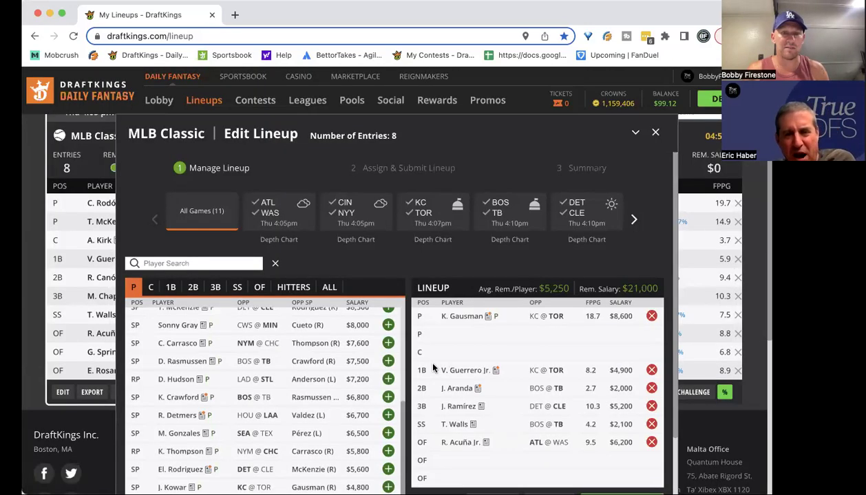
- Reopen K. Crawford's player card, read his RotoWire news back to June, and show his game log again
{"action": "left_click", "coordinate": [181, 397]}
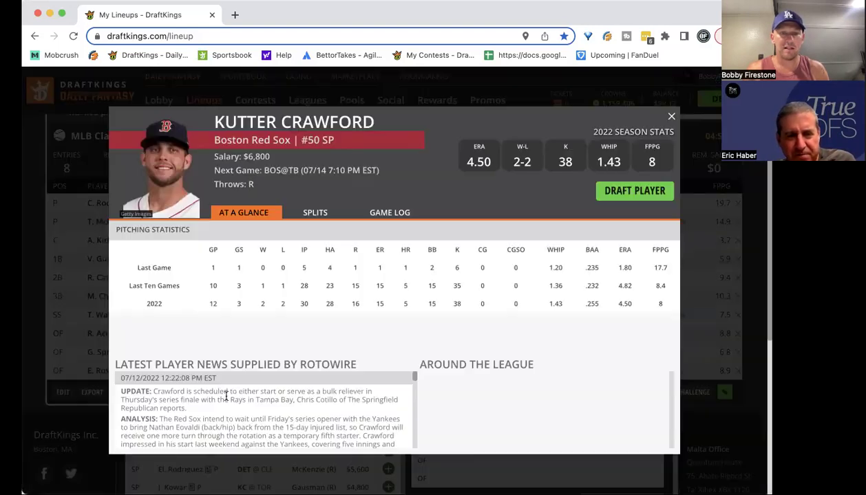
{"action": "scroll", "coordinate": [609, 283], "scroll_direction": "down", "scroll_amount": 2}
{"action": "scroll", "coordinate": [357, 340], "scroll_direction": "down", "scroll_amount": 3}
{"action": "scroll", "coordinate": [356, 339], "scroll_direction": "down", "scroll_amount": 2}
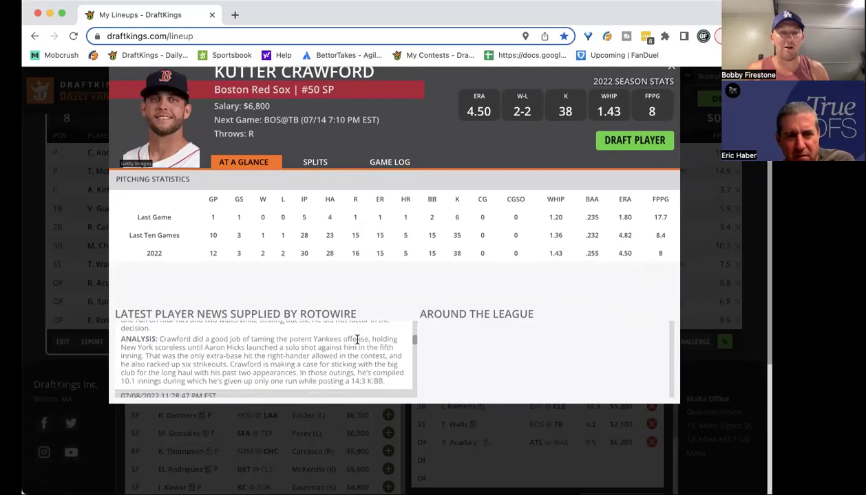
{"action": "scroll", "coordinate": [356, 339], "scroll_direction": "down", "scroll_amount": 6}
{"action": "scroll", "coordinate": [357, 339], "scroll_direction": "down", "scroll_amount": 2}
{"action": "scroll", "coordinate": [357, 339], "scroll_direction": "down", "scroll_amount": 2}
{"action": "scroll", "coordinate": [356, 340], "scroll_direction": "up", "scroll_amount": 2}
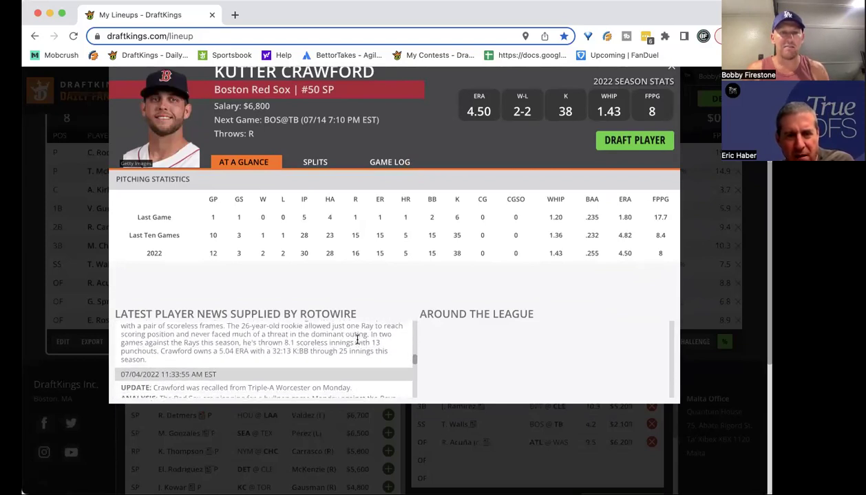
{"action": "scroll", "coordinate": [357, 339], "scroll_direction": "up", "scroll_amount": 2}
{"action": "scroll", "coordinate": [357, 339], "scroll_direction": "down", "scroll_amount": 4}
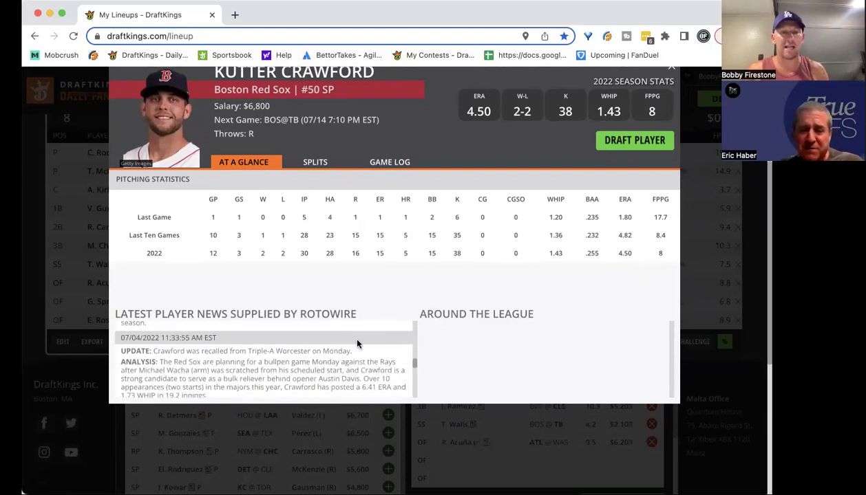
{"action": "scroll", "coordinate": [357, 342], "scroll_direction": "down", "scroll_amount": 1}
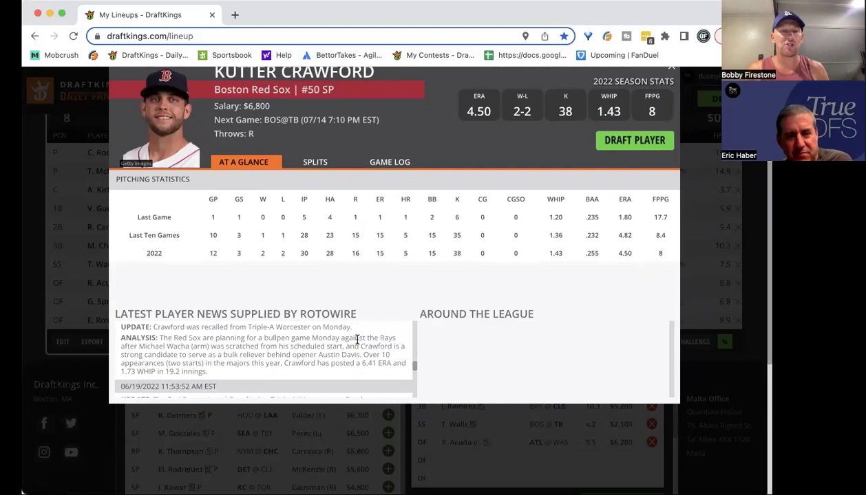
{"action": "scroll", "coordinate": [357, 339], "scroll_direction": "down", "scroll_amount": 3}
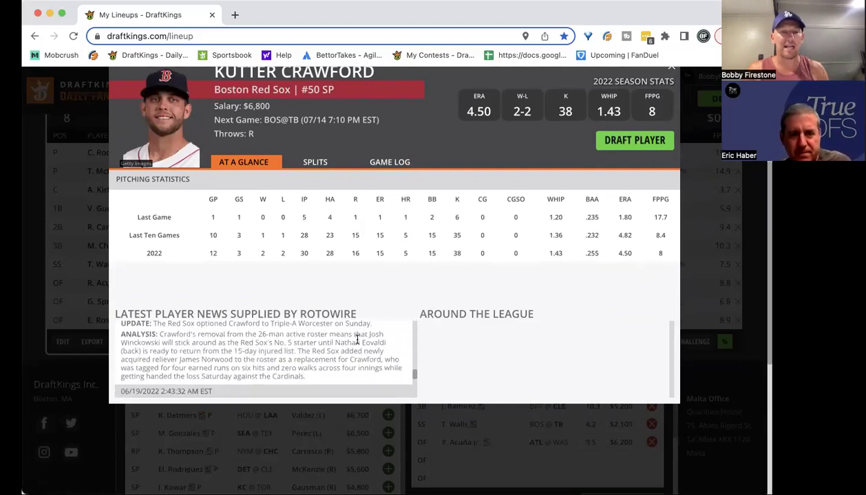
{"action": "scroll", "coordinate": [357, 339], "scroll_direction": "up", "scroll_amount": 10}
{"action": "left_click", "coordinate": [377, 161]}
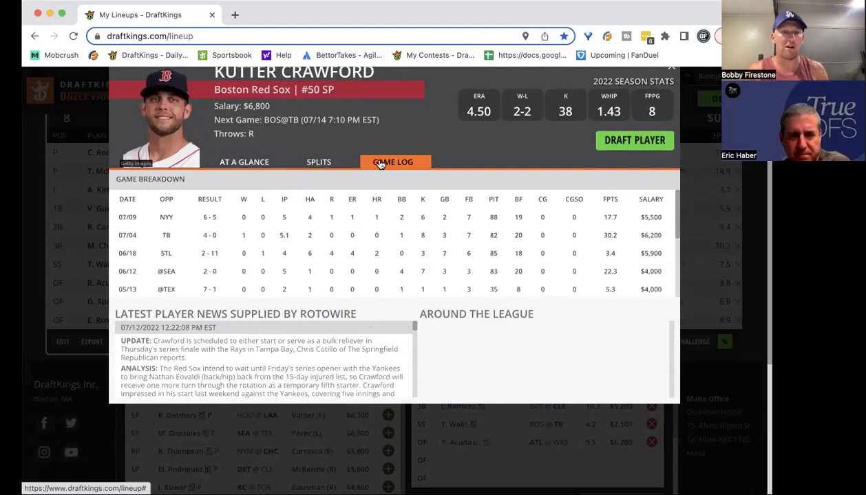
- Review K. Crawford's earlier starts in his game log back to May, and close his player card
{"action": "scroll", "coordinate": [397, 278], "scroll_direction": "down", "scroll_amount": 5}
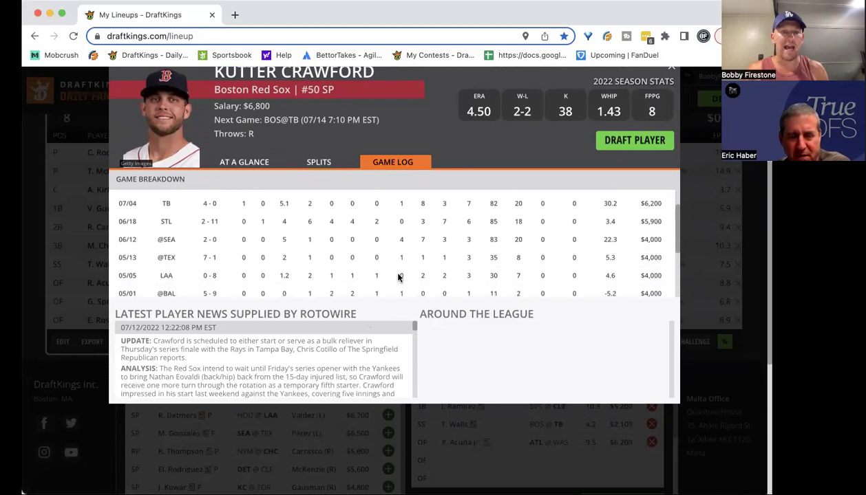
{"action": "scroll", "coordinate": [397, 278], "scroll_direction": "up", "scroll_amount": 10}
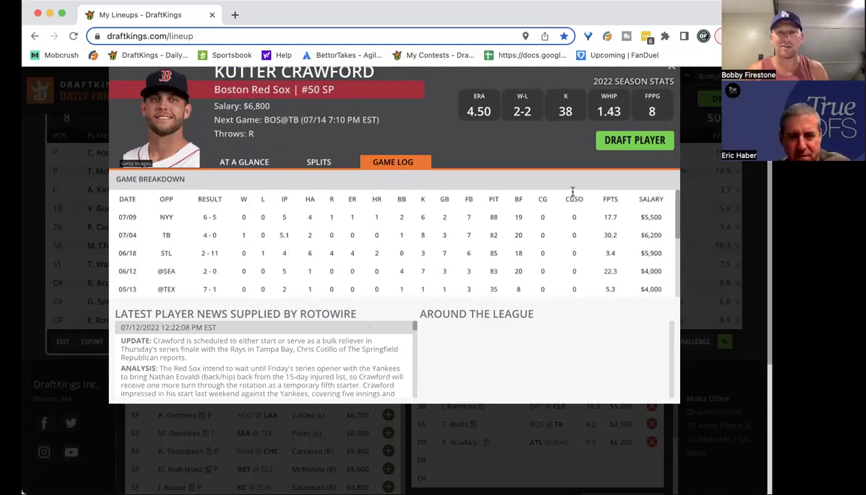
{"action": "left_click", "coordinate": [670, 72]}
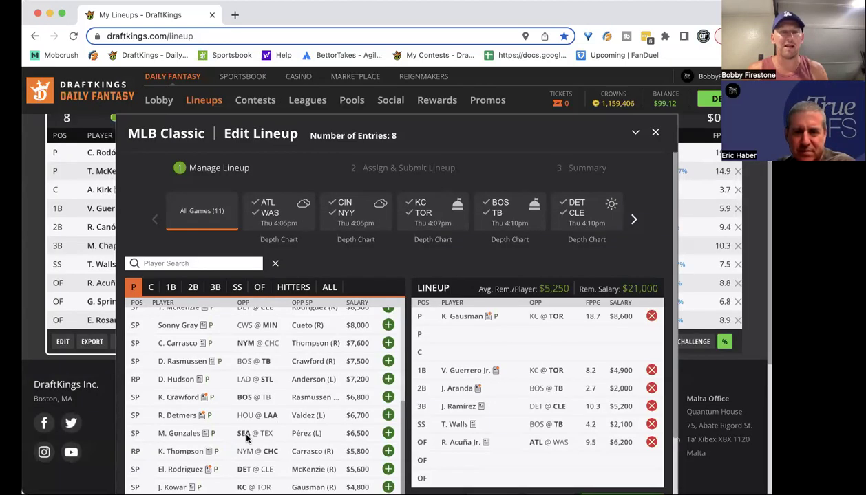
- Check K. Thompson's game log back through his May appearances and close his player card
{"action": "left_click", "coordinate": [188, 452]}
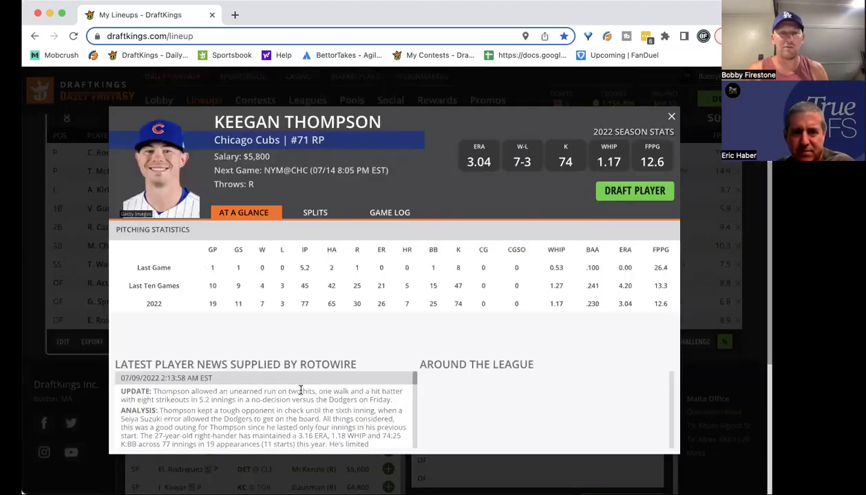
{"action": "left_click", "coordinate": [382, 215]}
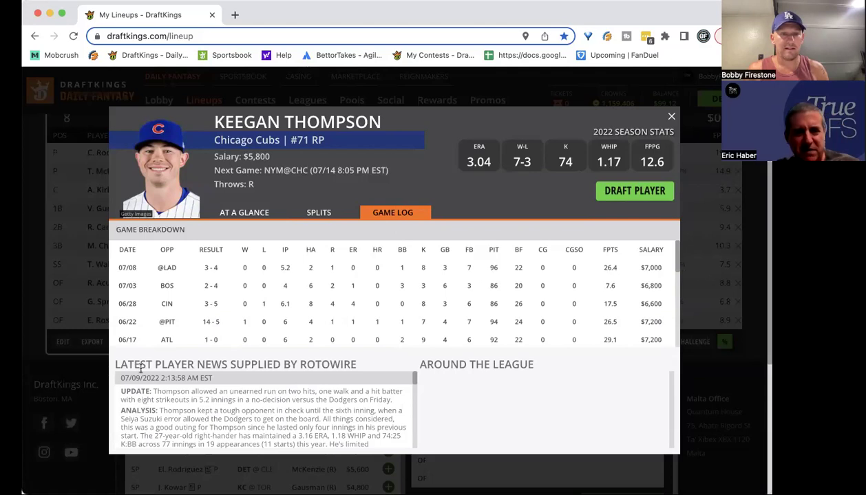
{"action": "scroll", "coordinate": [396, 311], "scroll_direction": "down", "scroll_amount": 3}
{"action": "scroll", "coordinate": [396, 311], "scroll_direction": "up", "scroll_amount": 3}
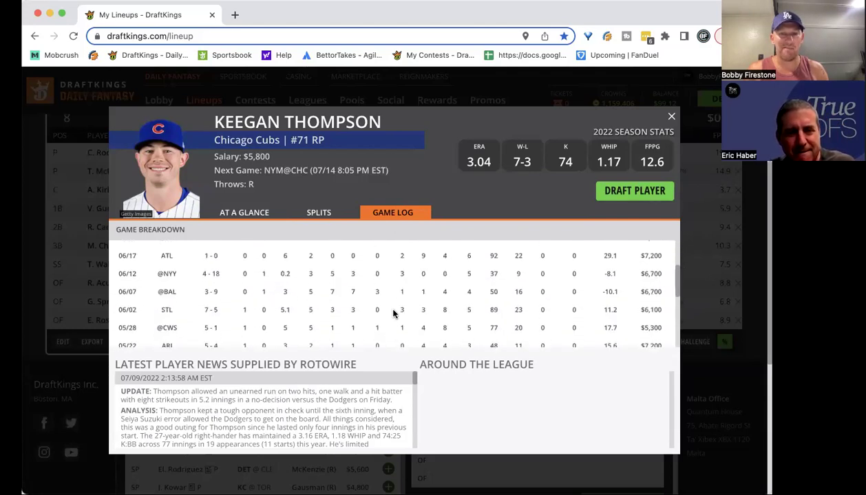
{"action": "left_click", "coordinate": [673, 117]}
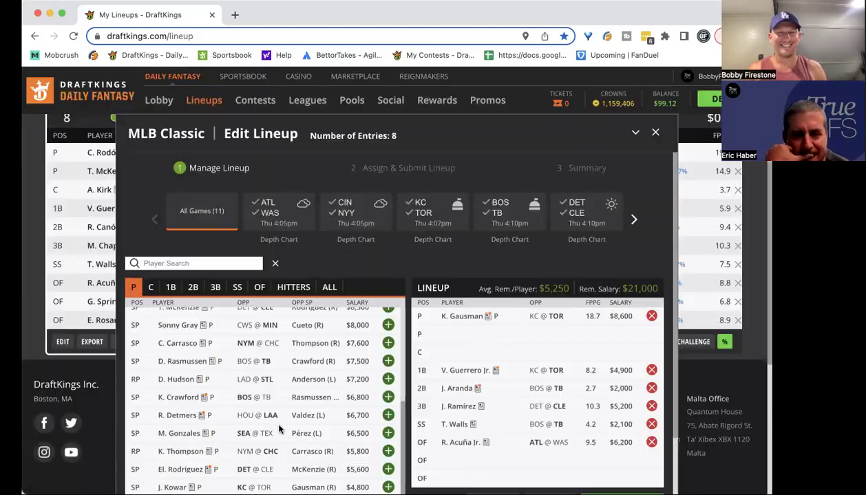
- Look back through the available pitchers up to the highest-salaried options for the second pitcher spot
{"action": "scroll", "coordinate": [316, 392], "scroll_direction": "down", "scroll_amount": 2}
{"action": "scroll", "coordinate": [331, 394], "scroll_direction": "up", "scroll_amount": 1}
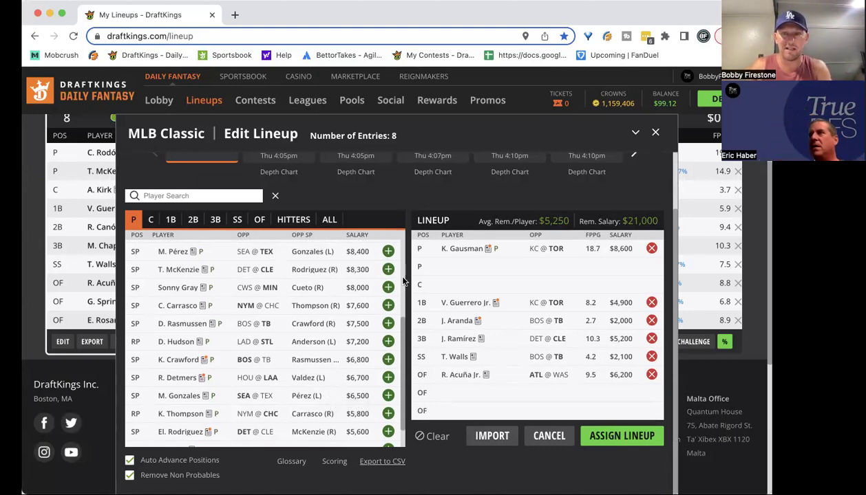
{"action": "scroll", "coordinate": [401, 282], "scroll_direction": "up", "scroll_amount": 4}
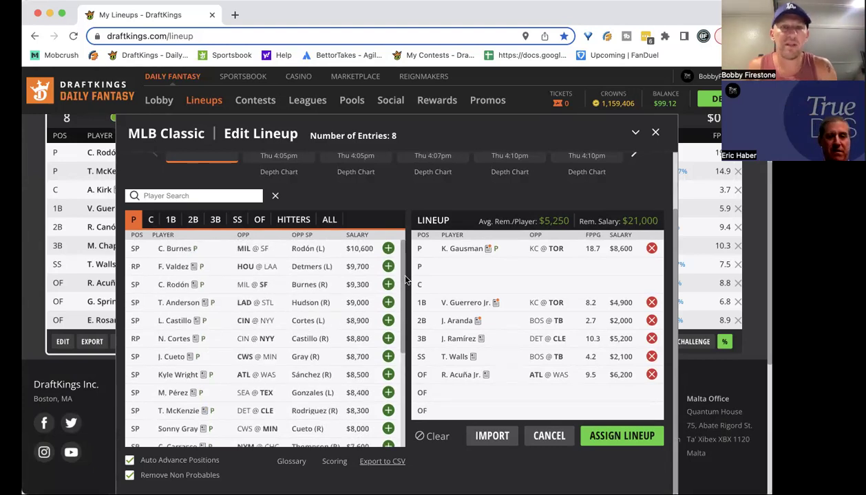